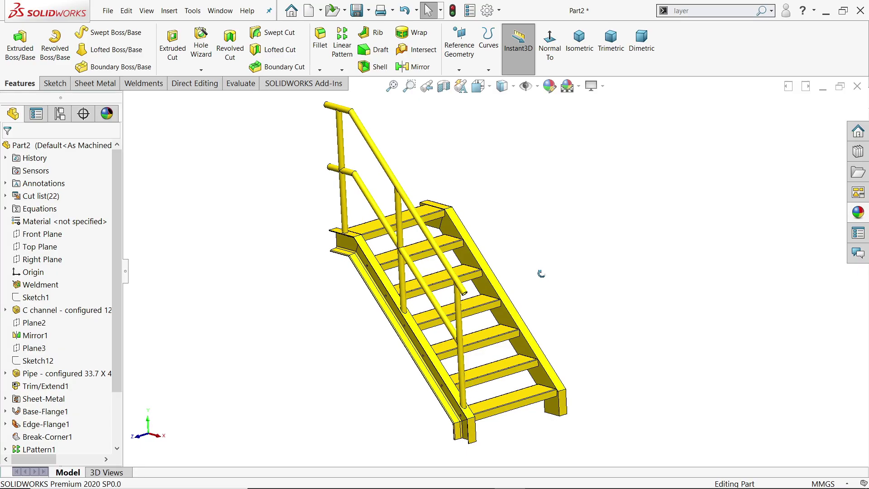
- Examine the finished steel stair model with its handrail from several angles
{"action": "middle_click_drag", "start_coordinate": [490, 280], "coordinate": [502, 263]}
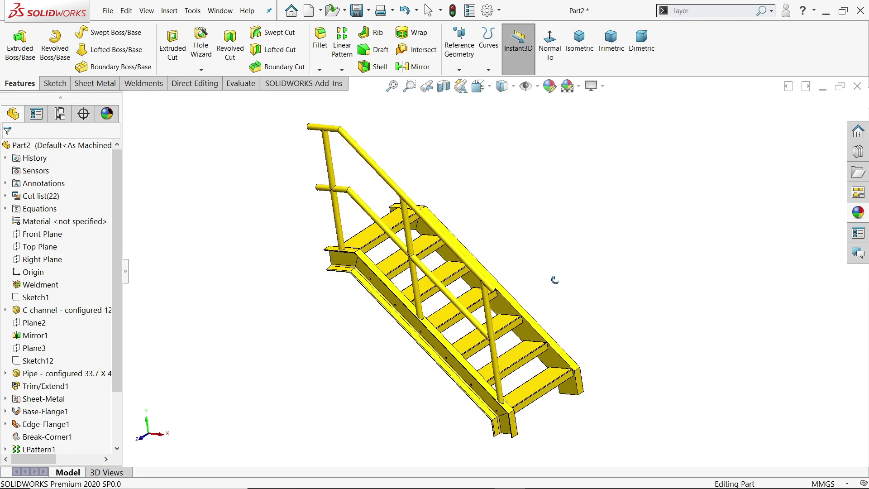
{"action": "middle_click_drag", "start_coordinate": [552, 293], "coordinate": [613, 173]}
{"action": "scroll", "coordinate": [405, 242], "scroll_direction": "down", "scroll_amount": 5}
{"action": "mouse_move", "coordinate": [392, 227]}
{"action": "middle_mouse_down"}
{"action": "mouse_move", "coordinate": [420, 118]}
{"action": "mouse_move", "coordinate": [419, 165]}
{"action": "mouse_move", "coordinate": [344, 278]}
{"action": "mouse_move", "coordinate": [260, 242]}
{"action": "mouse_move", "coordinate": [330, 254]}
{"action": "middle_mouse_up"}
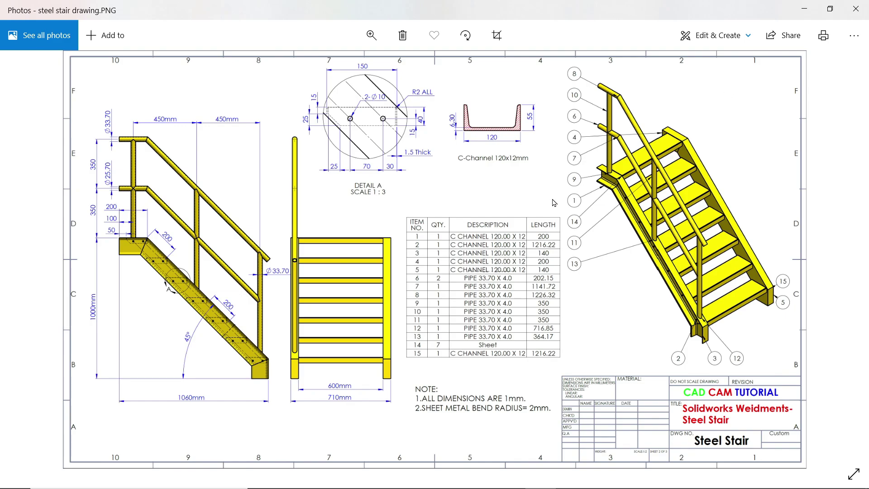
- Study the side and front views of the steel stair drawing, including the stringer, stair height and handrail dimensions
{"action": "scroll", "coordinate": [163, 214], "scroll_direction": "up", "scroll_amount": 3}
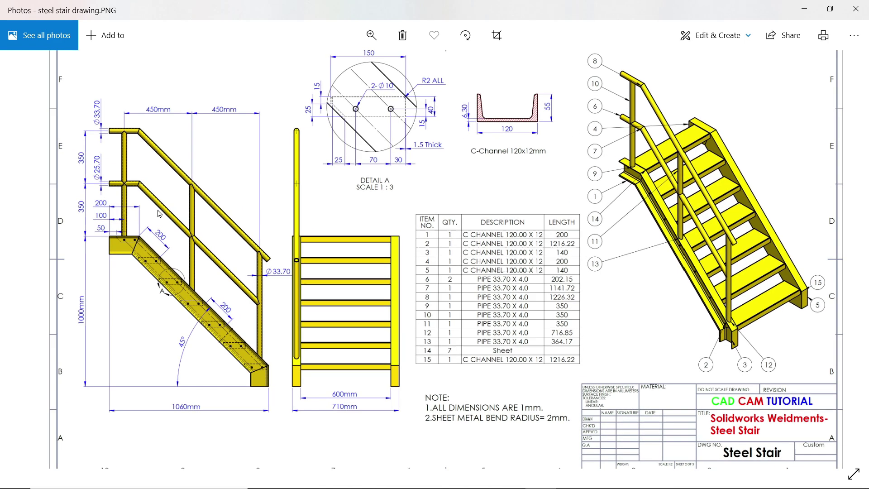
{"action": "scroll", "coordinate": [171, 210], "scroll_direction": "down", "scroll_amount": 2}
{"action": "scroll", "coordinate": [339, 228], "scroll_direction": "up", "scroll_amount": 2}
{"action": "mouse_move", "coordinate": [822, 227]}
{"action": "left_mouse_down"}
{"action": "mouse_move", "coordinate": [723, 227]}
{"action": "mouse_move", "coordinate": [429, 267]}
{"action": "mouse_move", "coordinate": [340, 290]}
{"action": "mouse_move", "coordinate": [340, 361]}
{"action": "mouse_move", "coordinate": [366, 250]}
{"action": "mouse_move", "coordinate": [622, 246]}
{"action": "left_mouse_up"}
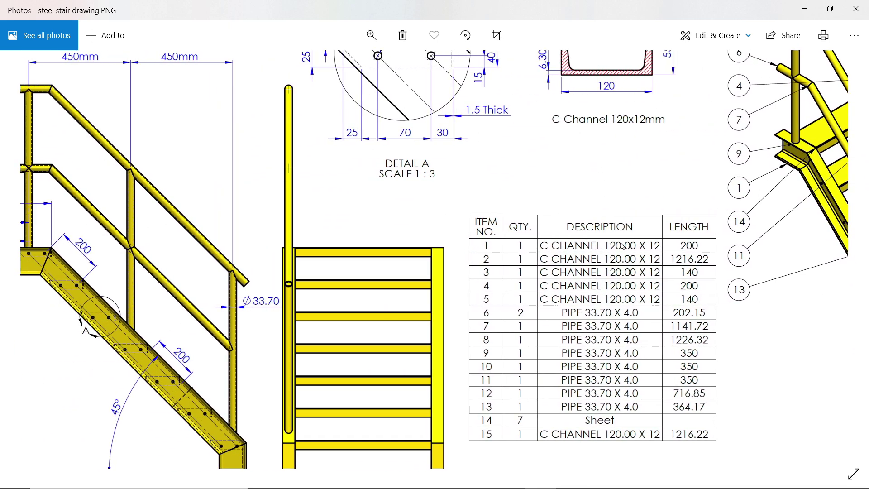
{"action": "mouse_move", "coordinate": [326, 299]}
{"action": "left_mouse_down"}
{"action": "mouse_move", "coordinate": [481, 302]}
{"action": "mouse_move", "coordinate": [511, 258]}
{"action": "mouse_move", "coordinate": [535, 276]}
{"action": "mouse_move", "coordinate": [543, 267]}
{"action": "left_mouse_up"}
{"action": "left_click_drag", "start_coordinate": [599, 247], "coordinate": [495, 248]}
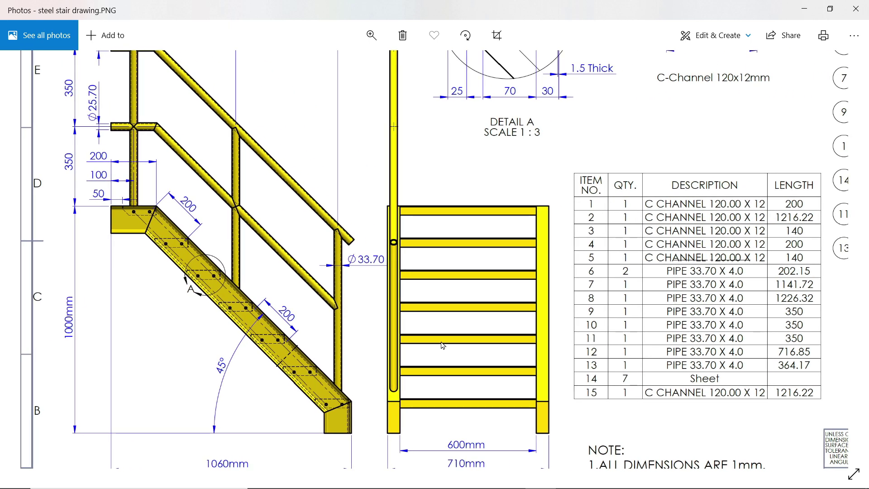
{"action": "left_click_drag", "start_coordinate": [286, 325], "coordinate": [294, 304]}
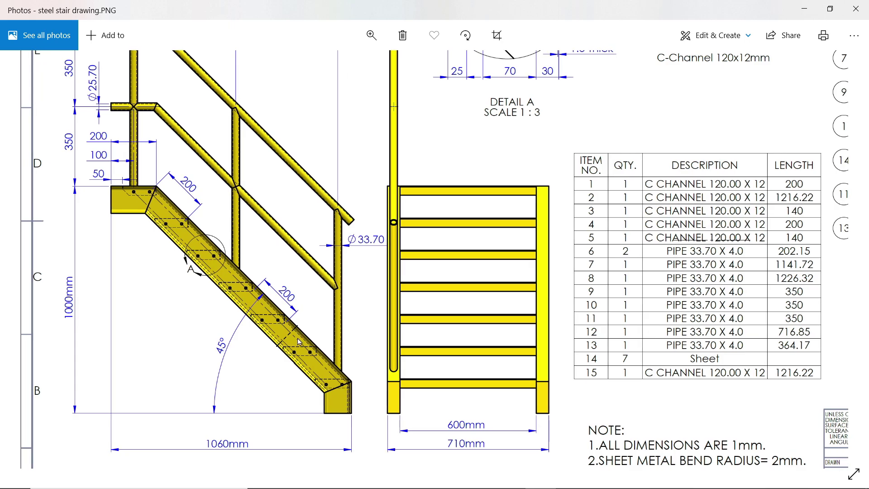
{"action": "scroll", "coordinate": [311, 380], "scroll_direction": "up", "scroll_amount": 2, "text": "ctrl"}
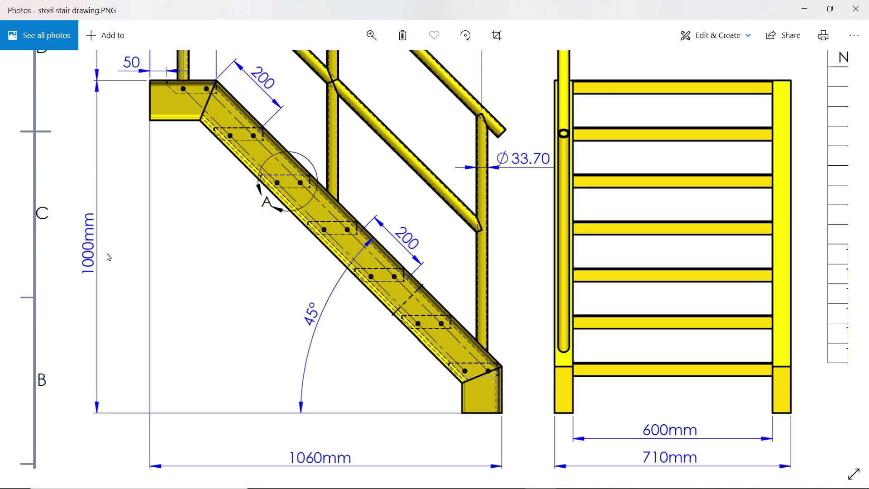
{"action": "scroll", "coordinate": [210, 200], "scroll_direction": "up", "scroll_amount": 3}
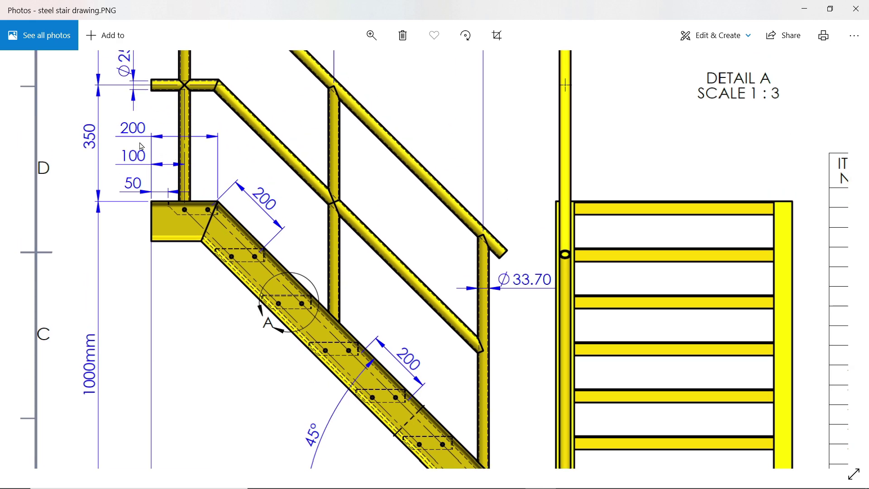
{"action": "mouse_move", "coordinate": [416, 266]}
{"action": "left_mouse_down"}
{"action": "mouse_move", "coordinate": [131, 277]}
{"action": "mouse_move", "coordinate": [161, 281]}
{"action": "left_mouse_up"}
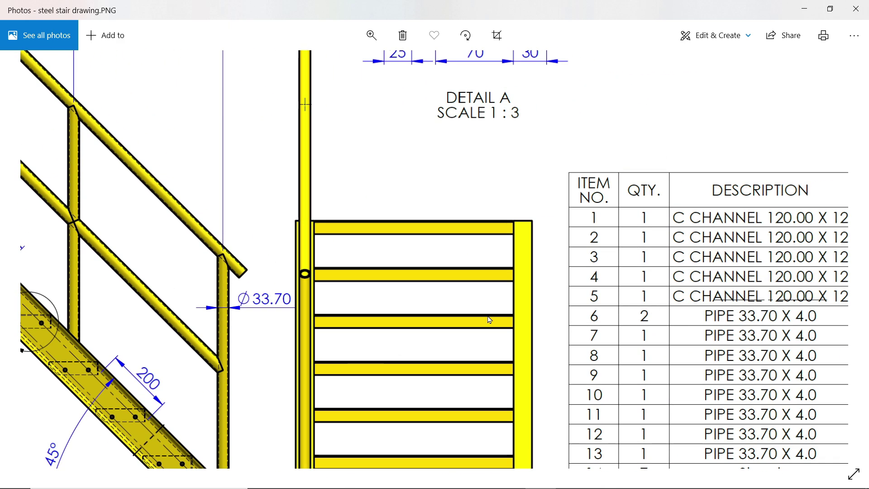
- Study Detail A, the C-channel profile, the stair angle and the overall widths in the steel stair drawing
{"action": "scroll", "coordinate": [488, 319], "scroll_direction": "down", "scroll_amount": 3}
{"action": "left_click_drag", "start_coordinate": [648, 196], "coordinate": [660, 271]}
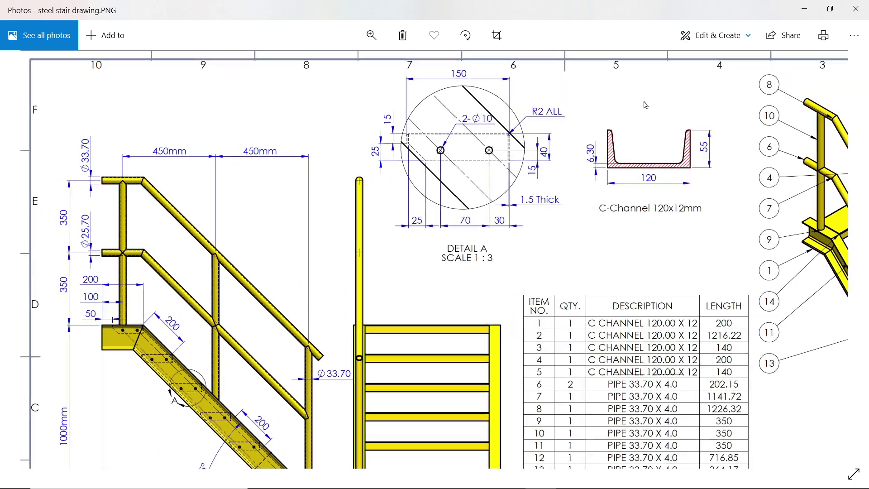
{"action": "scroll", "coordinate": [645, 105], "scroll_direction": "up", "scroll_amount": 2}
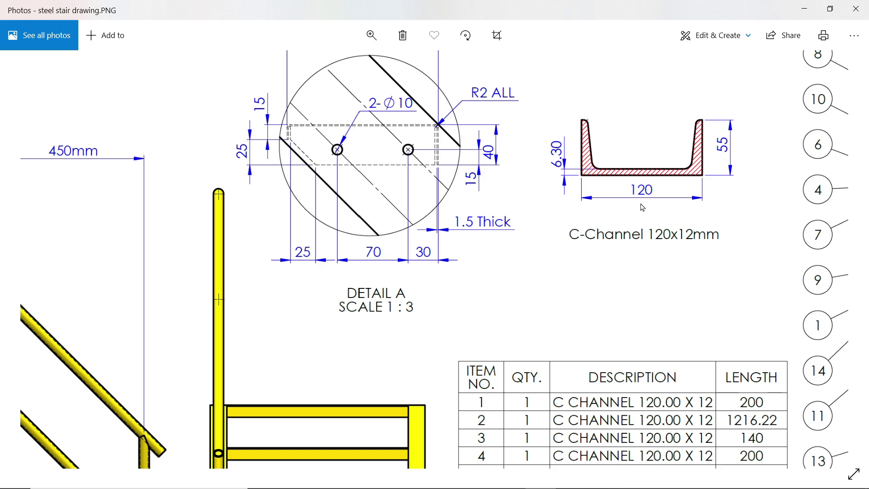
{"action": "scroll", "coordinate": [643, 207], "scroll_direction": "down", "scroll_amount": 3}
{"action": "scroll", "coordinate": [433, 222], "scroll_direction": "up", "scroll_amount": 1}
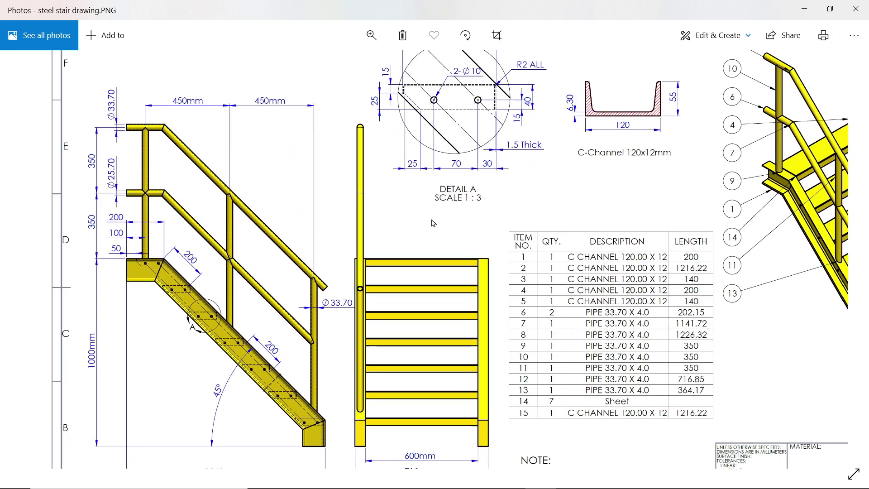
{"action": "scroll", "coordinate": [433, 223], "scroll_direction": "down", "scroll_amount": 1}
{"action": "scroll", "coordinate": [153, 297], "scroll_direction": "up", "scroll_amount": 1}
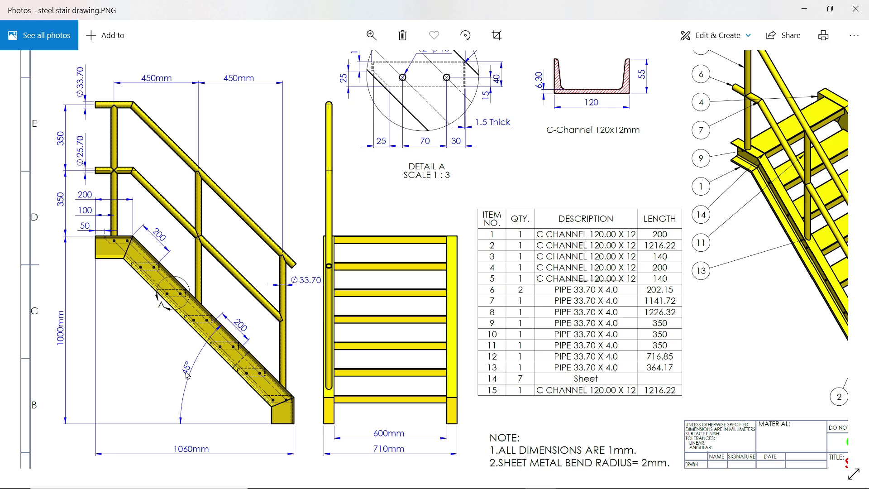
{"action": "scroll", "coordinate": [368, 358], "scroll_direction": "up", "scroll_amount": 3}
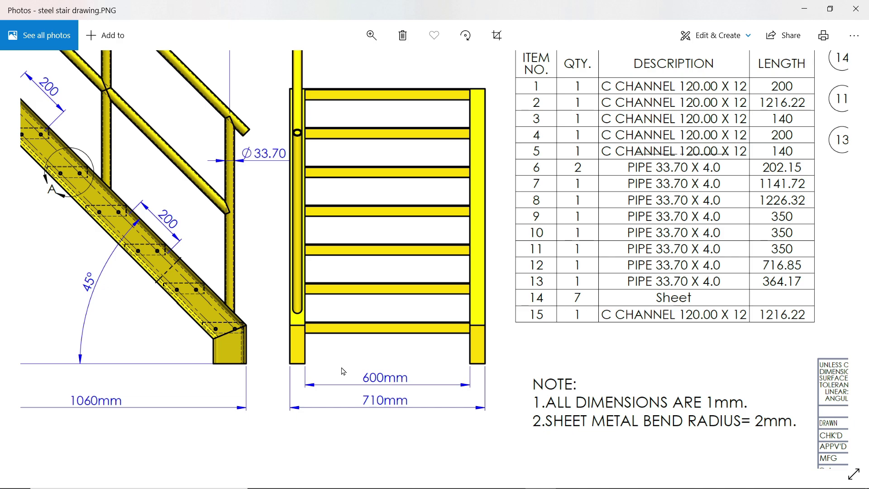
{"action": "scroll", "coordinate": [362, 239], "scroll_direction": "down", "scroll_amount": 2}
{"action": "scroll", "coordinate": [562, 327], "scroll_direction": "up", "scroll_amount": 2}
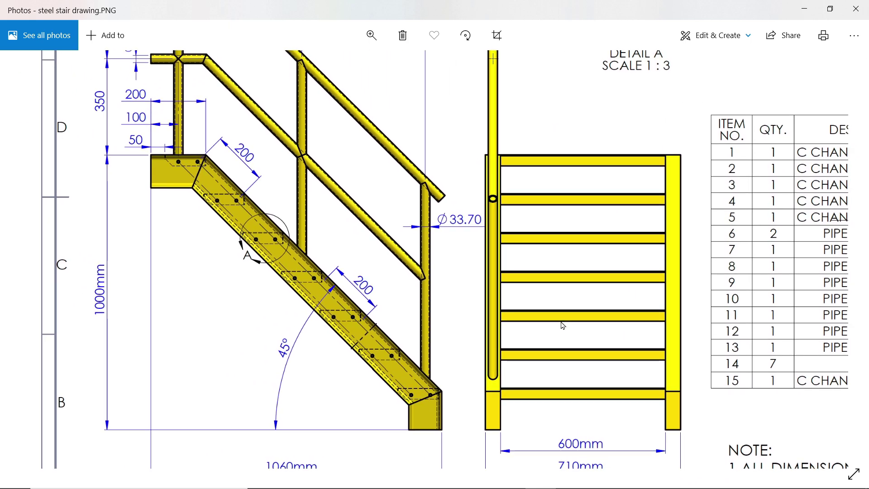
- Switch to SOLIDWORKS and sketch connected horizontal, sloping and vertical lines from the origin on the Front Plane, about 89 mm wide and 93 mm high
{"action": "left_click", "coordinate": [803, 11]}
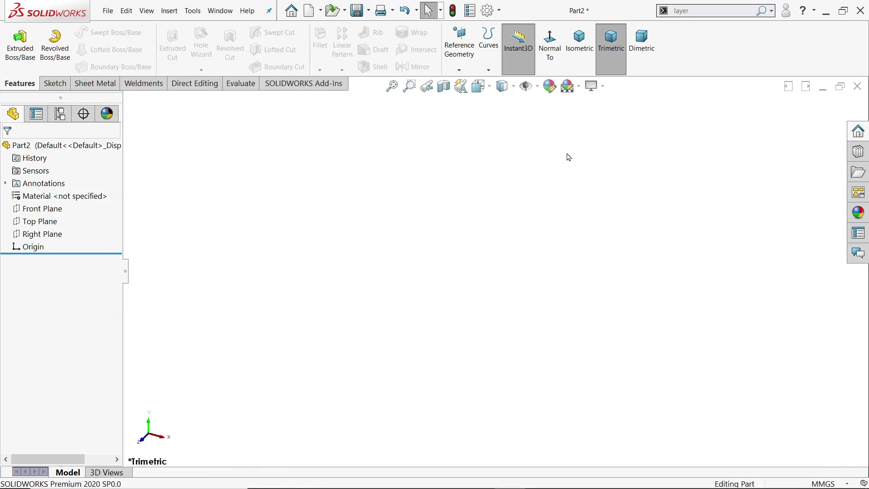
{"action": "left_click", "coordinate": [52, 210]}
{"action": "left_click", "coordinate": [59, 198]}
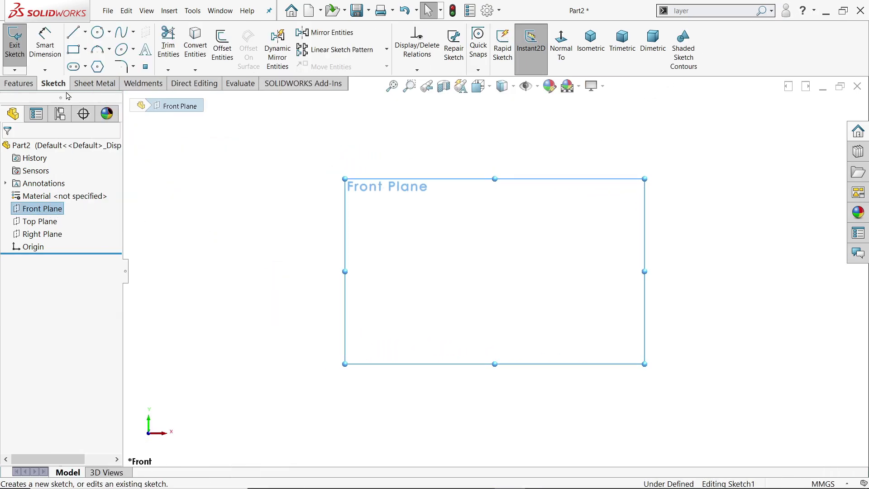
{"action": "left_click", "coordinate": [74, 33]}
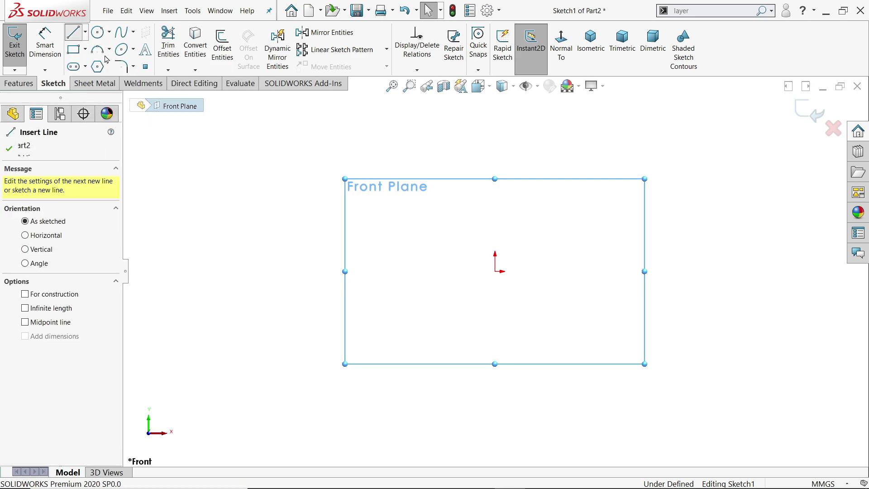
{"action": "left_click", "coordinate": [495, 271]}
{"action": "left_click", "coordinate": [548, 271]}
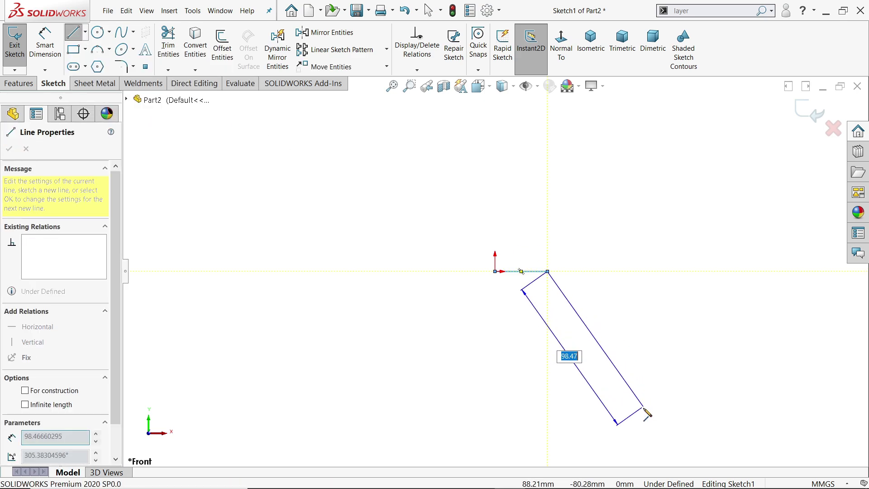
{"action": "left_click", "coordinate": [645, 410]}
{"action": "left_click", "coordinate": [645, 427]}
{"action": "right_click", "coordinate": [687, 410]}
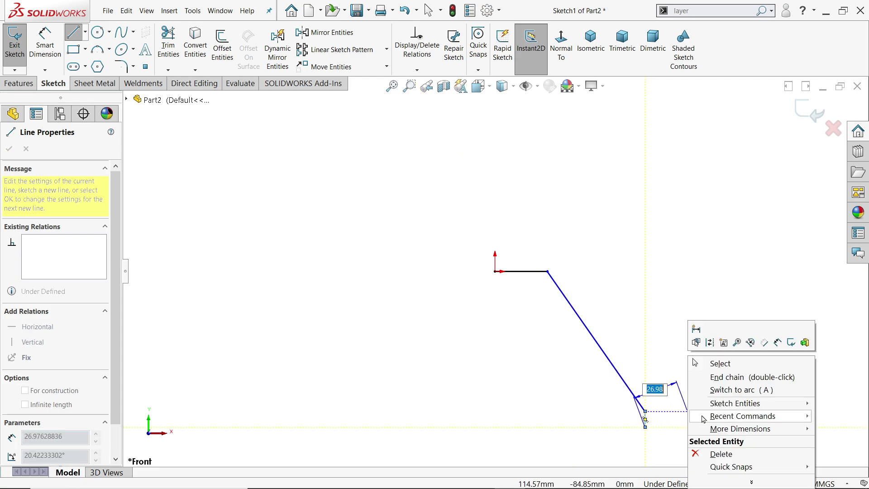
{"action": "left_click", "coordinate": [726, 364]}
- Dimension the horizontal distance from the origin to the lower end of the short vertical line as 1060 mm
{"action": "scroll", "coordinate": [604, 434], "scroll_direction": "down", "scroll_amount": 3}
{"action": "scroll", "coordinate": [602, 384], "scroll_direction": "up", "scroll_amount": 2}
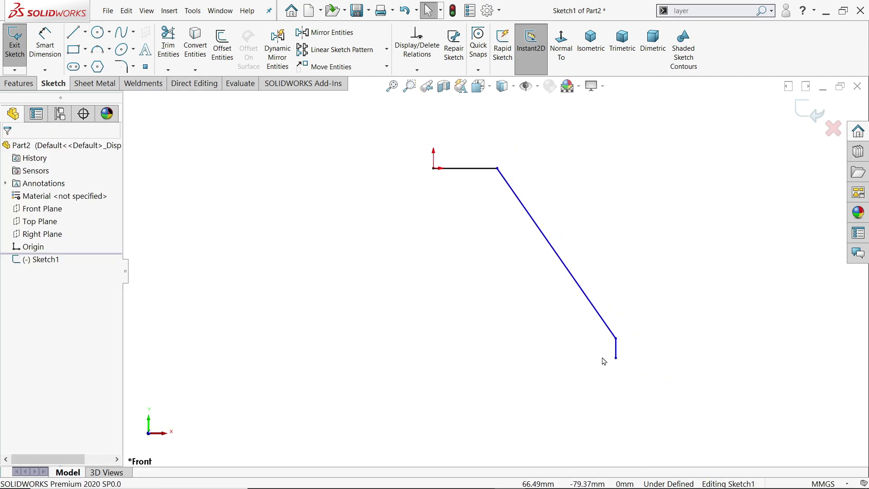
{"action": "left_click", "coordinate": [45, 43]}
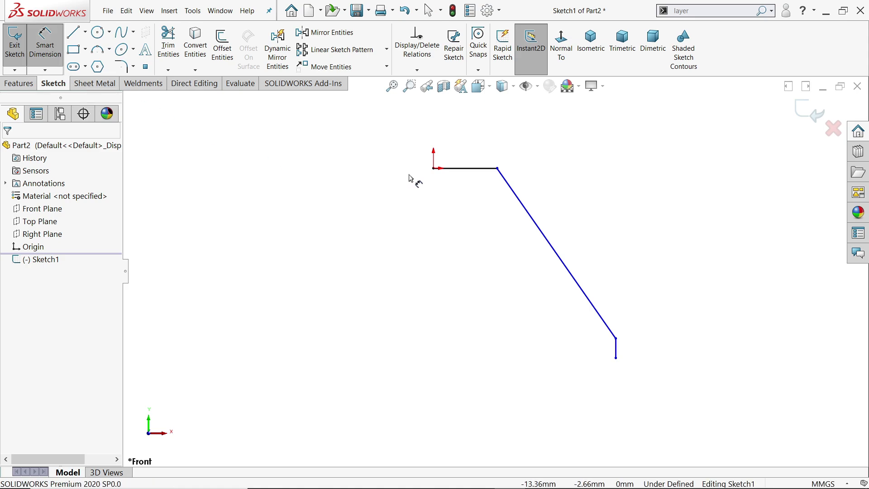
{"action": "left_click", "coordinate": [433, 170]}
{"action": "left_click", "coordinate": [615, 358]}
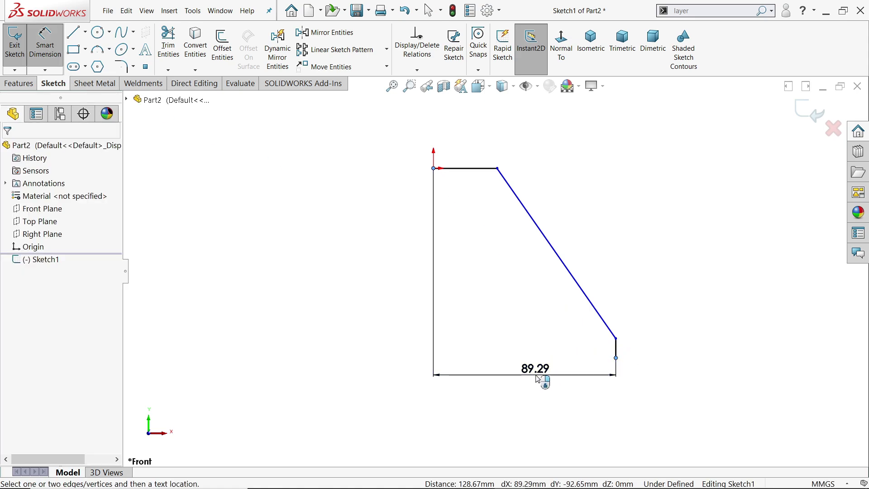
{"action": "left_click", "coordinate": [544, 378]}
{"action": "type", "text": "1060"}
{"action": "key", "text": "Return"}
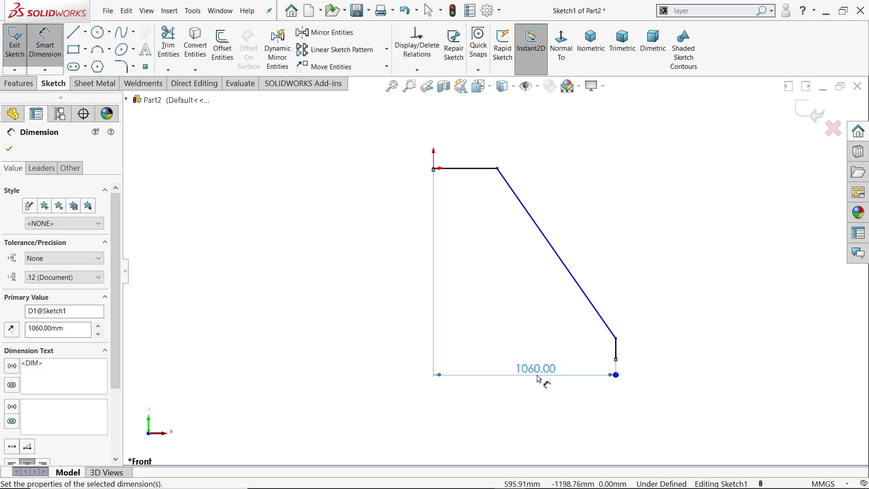
- Dimension the vertical distance between the upper horizontal line and the free end of the short vertical line as 100 mm
{"action": "left_click", "coordinate": [468, 172]}
{"action": "left_click", "coordinate": [615, 358]}
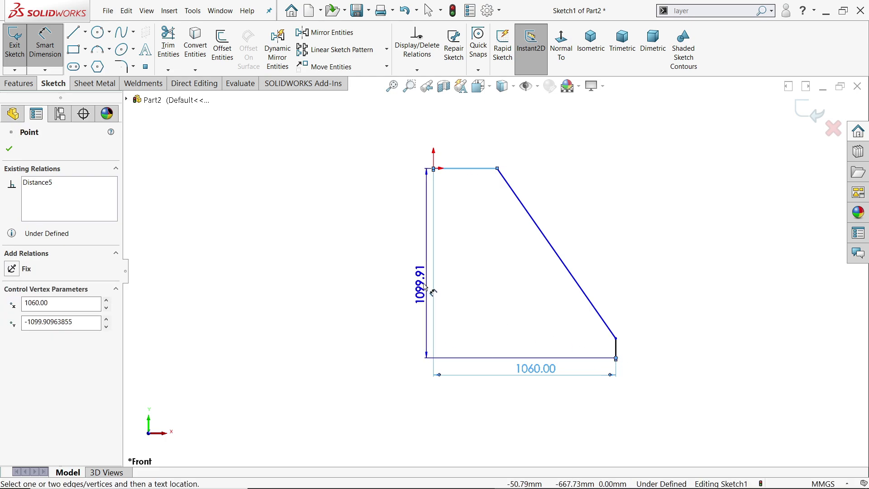
{"action": "left_click", "coordinate": [384, 283]}
{"action": "type", "text": "100"}
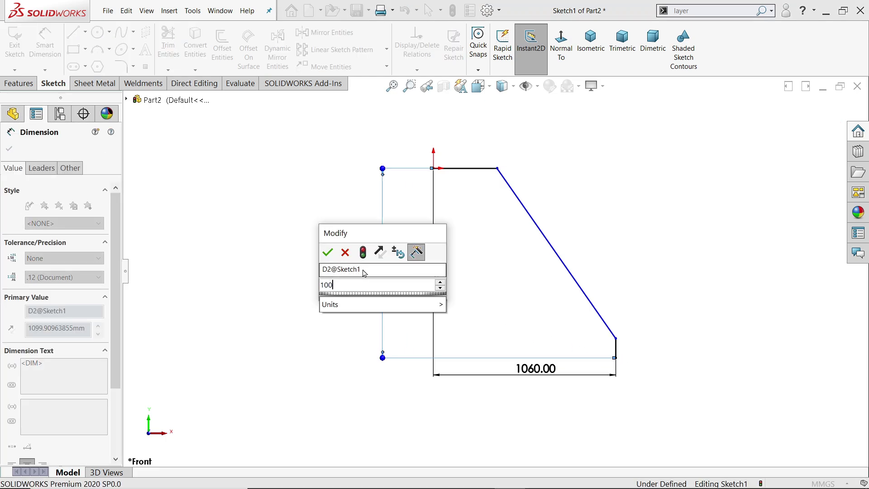
{"action": "left_click", "coordinate": [328, 253]}
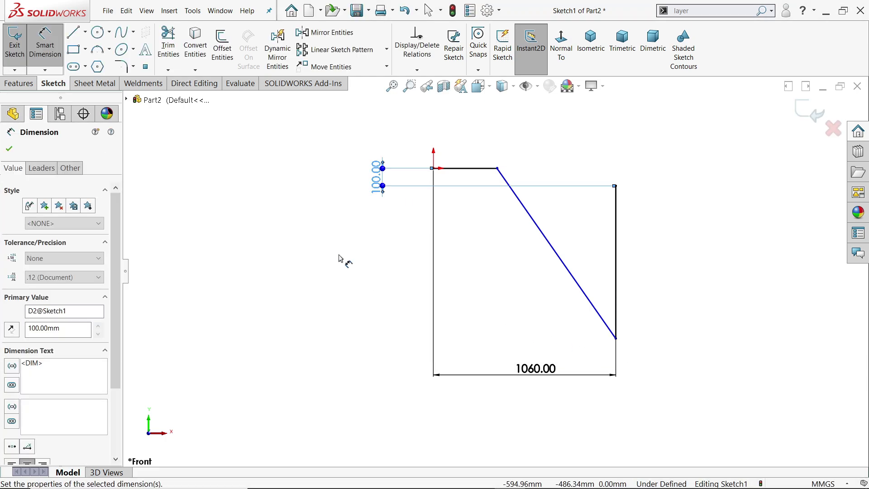
{"action": "left_click", "coordinate": [14, 151]}
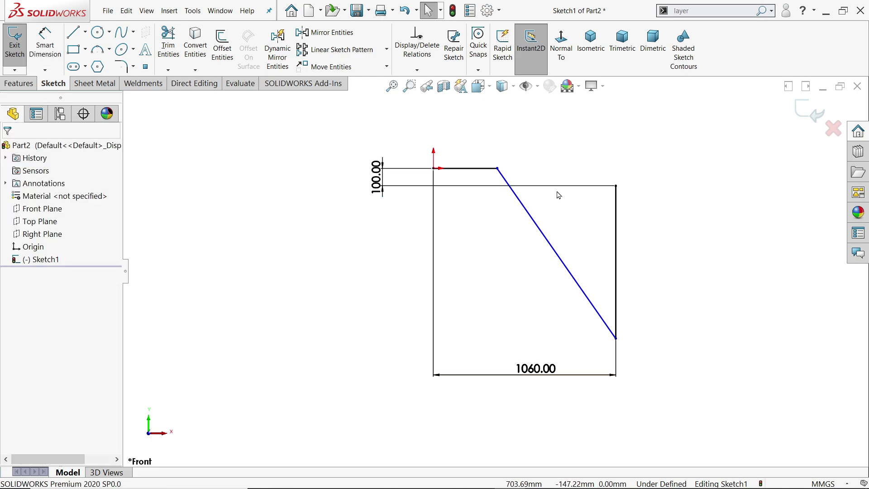
- Set the profile's overall vertical dimension to 1000 mm
{"action": "left_click", "coordinate": [616, 186]}
{"action": "left_click_drag", "start_coordinate": [622, 380], "coordinate": [621, 375]}
{"action": "scroll", "coordinate": [620, 354], "scroll_direction": "up", "scroll_amount": 2}
{"action": "scroll", "coordinate": [588, 343], "scroll_direction": "down", "scroll_amount": 2}
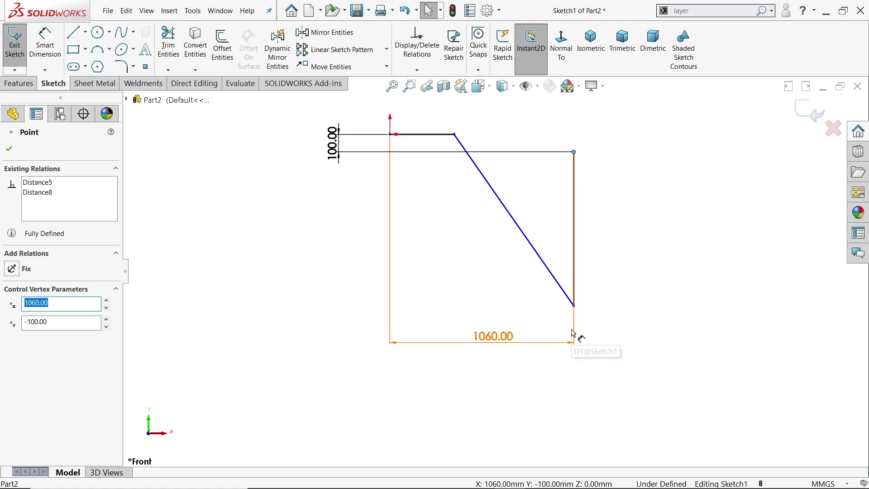
{"action": "left_click", "coordinate": [632, 248]}
{"action": "left_click", "coordinate": [575, 227]}
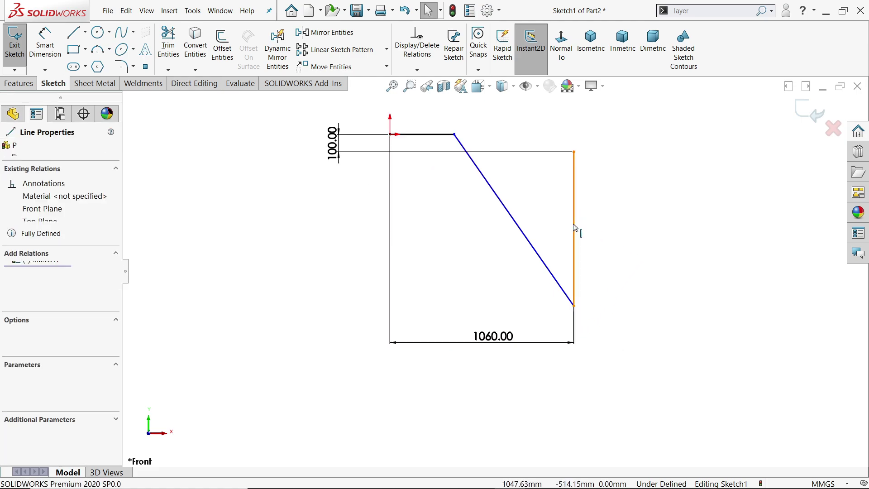
{"action": "left_click", "coordinate": [574, 152]}
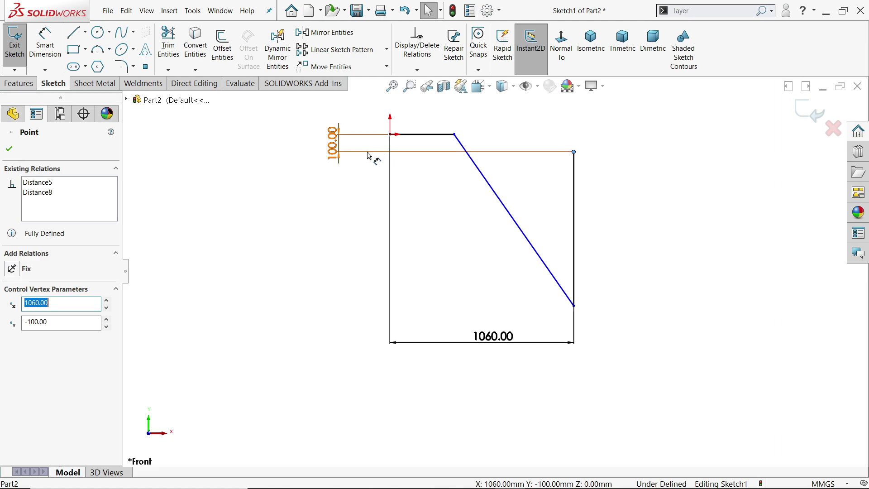
{"action": "left_click", "coordinate": [333, 151]}
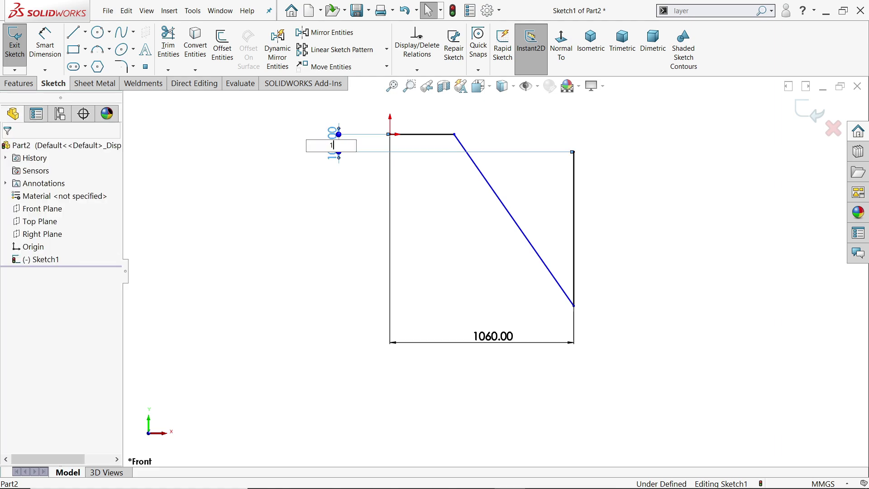
{"action": "key", "text": "Return"}
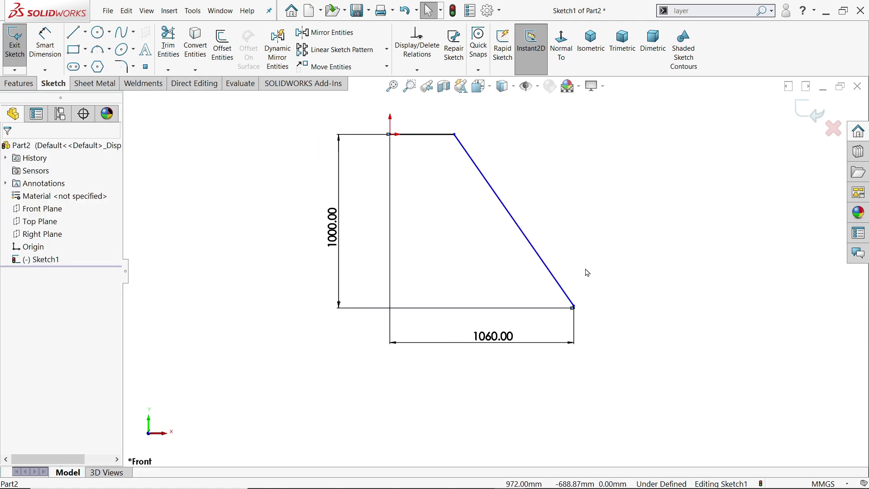
- Dimension the length of the upper horizontal line as 200 mm
{"action": "scroll", "coordinate": [539, 281], "scroll_direction": "down", "scroll_amount": 4}
{"action": "scroll", "coordinate": [461, 256], "scroll_direction": "up", "scroll_amount": 3}
{"action": "scroll", "coordinate": [384, 135], "scroll_direction": "down", "scroll_amount": 3}
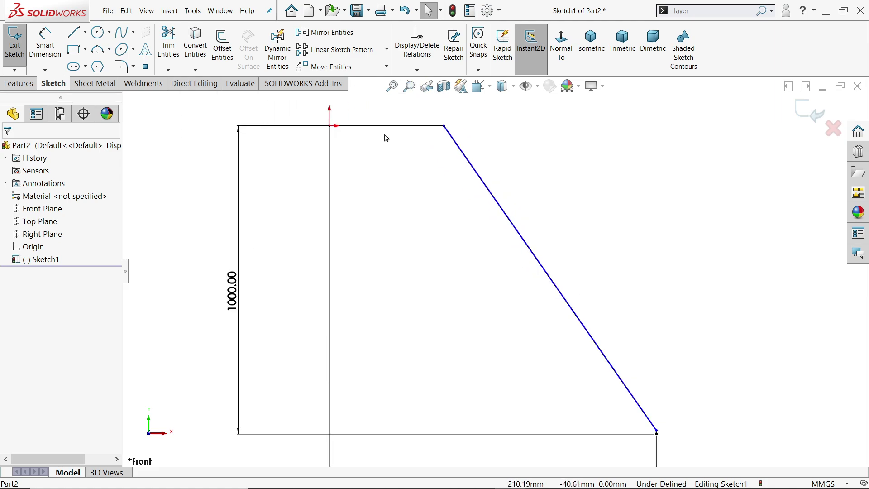
{"action": "left_click", "coordinate": [45, 43]}
{"action": "left_click", "coordinate": [398, 126]}
{"action": "left_click", "coordinate": [393, 120]}
{"action": "type", "text": "200"}
{"action": "key", "text": "Return"}
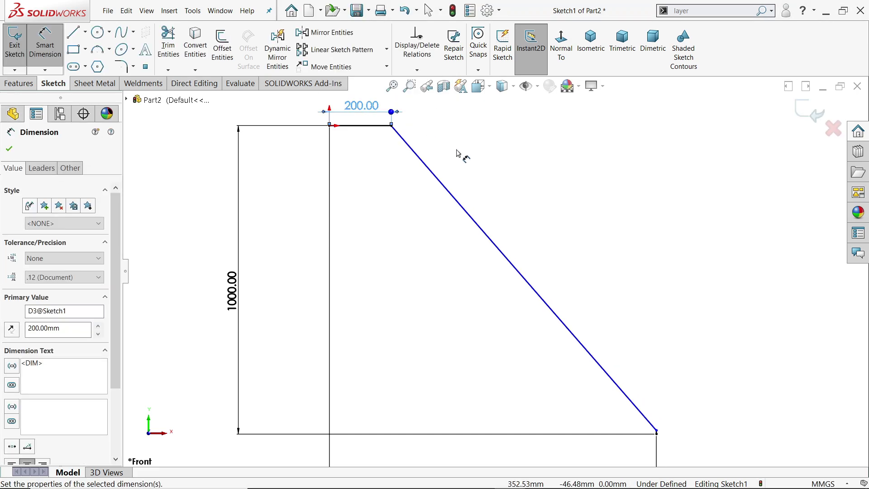
- Dimension the angle between the sloped line and the short vertical line as 135° (45+90) and finish the sketch
{"action": "scroll", "coordinate": [541, 259], "scroll_direction": "up", "scroll_amount": 3}
{"action": "scroll", "coordinate": [528, 352], "scroll_direction": "down", "scroll_amount": 1}
{"action": "scroll", "coordinate": [528, 352], "scroll_direction": "up", "scroll_amount": 3}
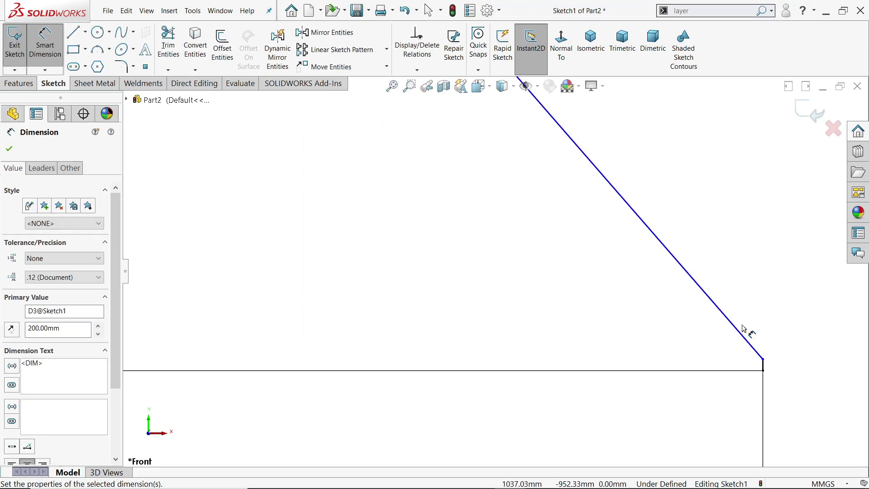
{"action": "left_click", "coordinate": [737, 333]}
{"action": "scroll", "coordinate": [742, 357], "scroll_direction": "down", "scroll_amount": 2}
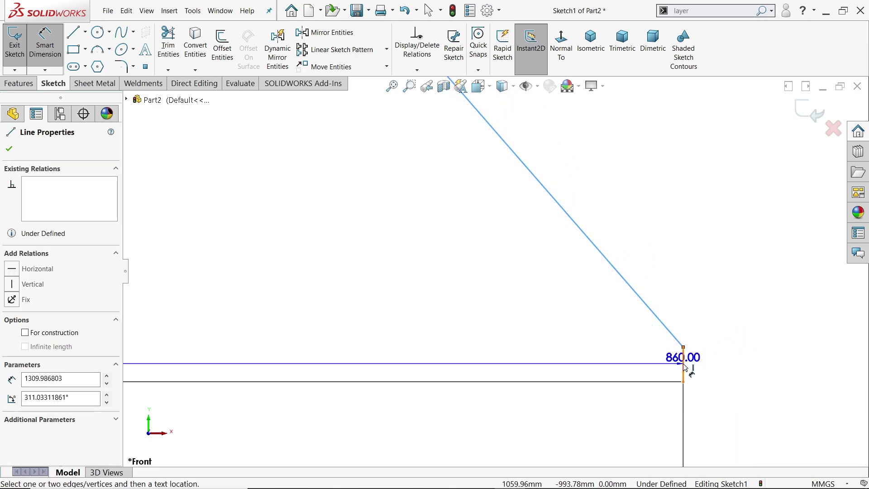
{"action": "left_click", "coordinate": [683, 369]}
{"action": "scroll", "coordinate": [590, 347], "scroll_direction": "up", "scroll_amount": 2}
{"action": "left_click", "coordinate": [519, 313]}
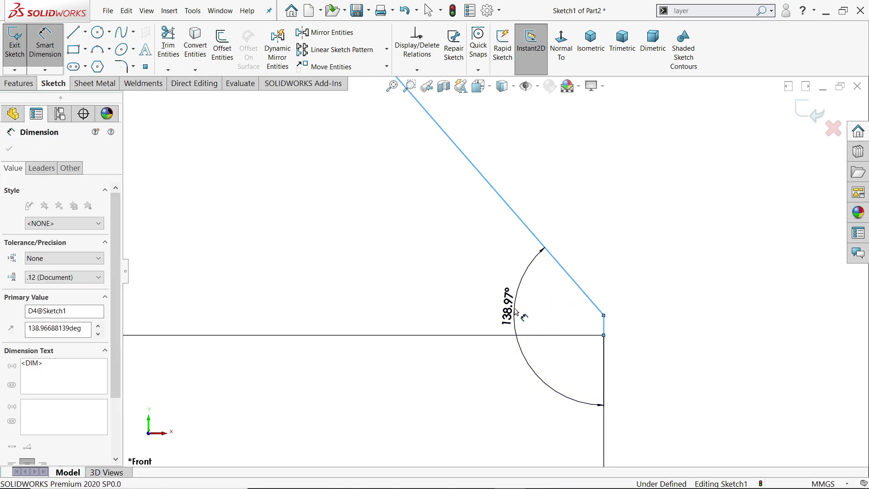
{"action": "type", "text": "45+90"}
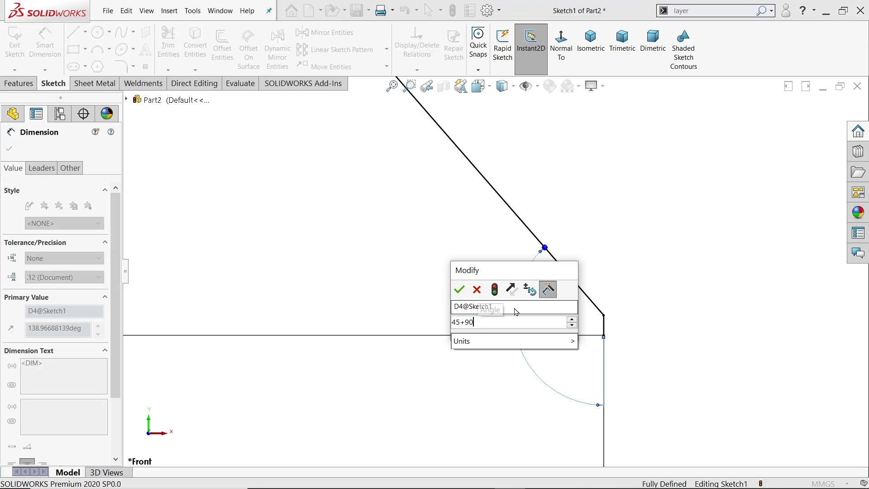
{"action": "key", "text": "Return"}
{"action": "scroll", "coordinate": [525, 294], "scroll_direction": "up", "scroll_amount": 5}
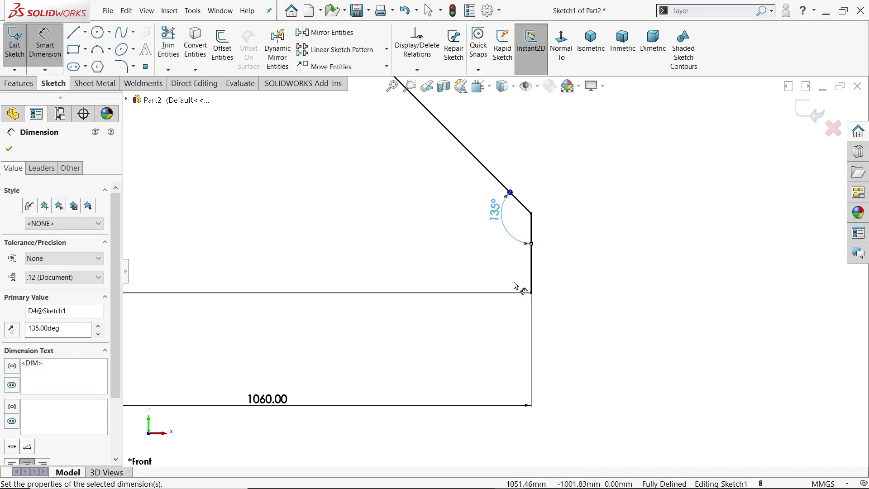
{"action": "key", "text": "f"}
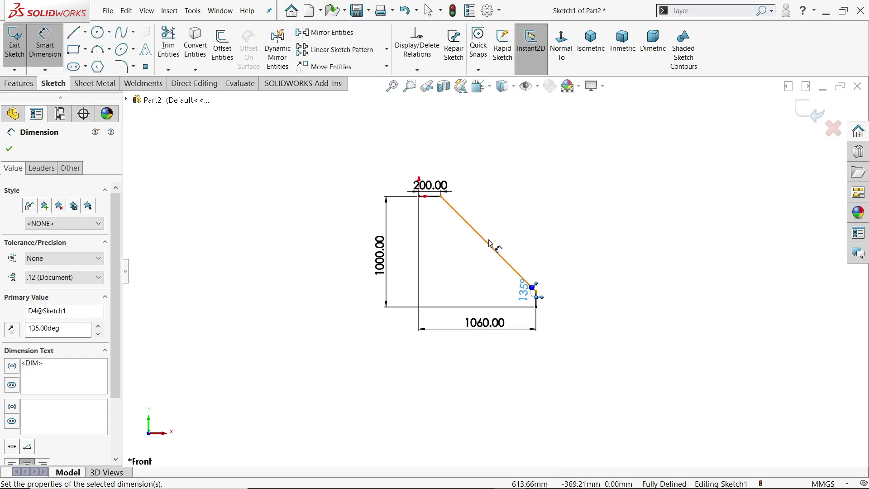
{"action": "left_click", "coordinate": [814, 112]}
{"action": "right_click", "coordinate": [104, 89]}
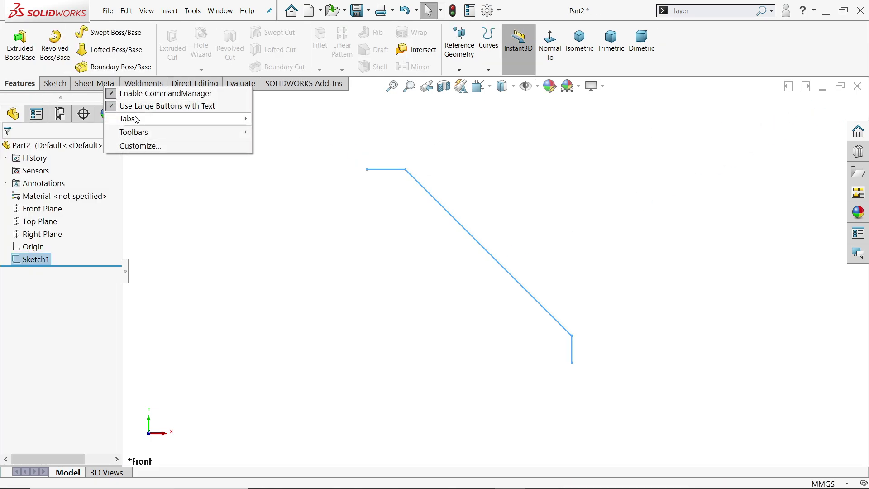
{"action": "mouse_move", "coordinate": [136, 119]}
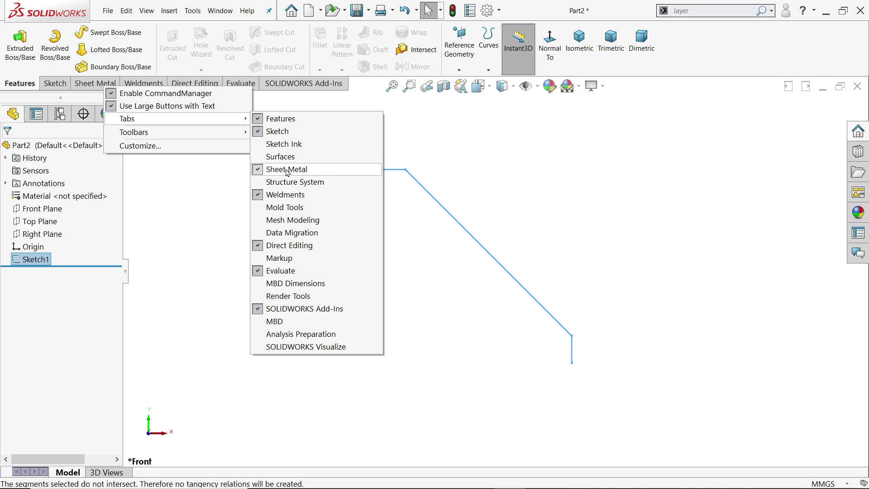
{"action": "left_click", "coordinate": [169, 170]}
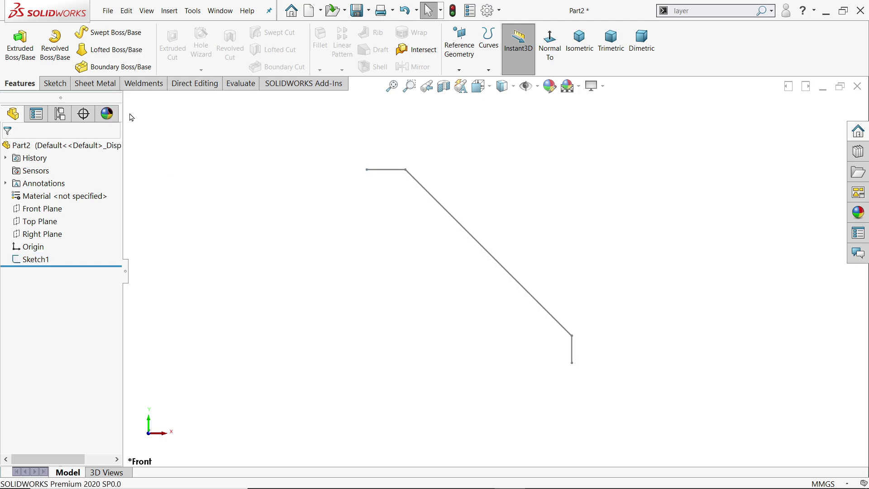
- Make the part a weldment and set up a structural member with the iso configured c channel profile, size 120 x 12
{"action": "left_click", "coordinate": [144, 84]}
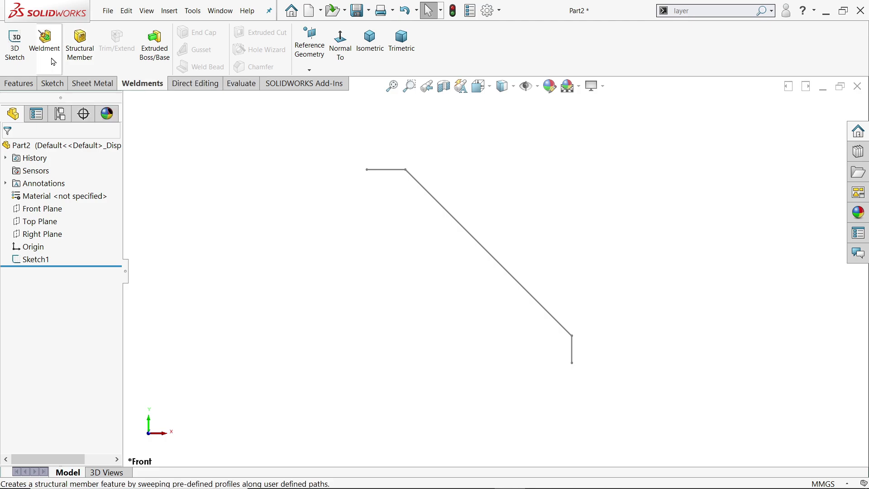
{"action": "left_click", "coordinate": [44, 45]}
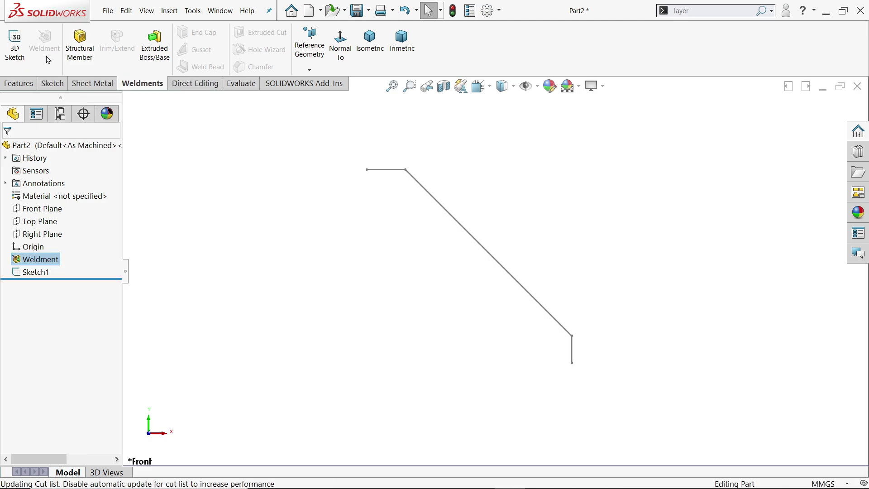
{"action": "left_click", "coordinate": [83, 56]}
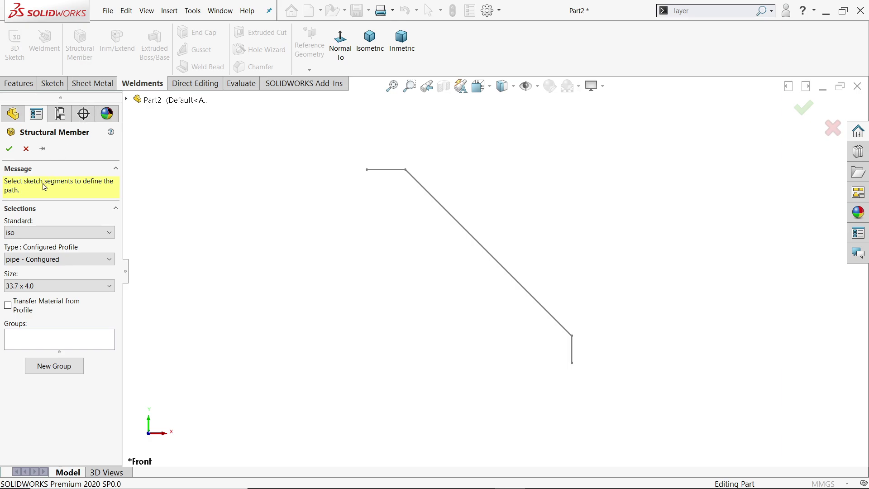
{"action": "left_click", "coordinate": [50, 232]}
{"action": "left_click", "coordinate": [50, 232]}
{"action": "left_click", "coordinate": [29, 260]}
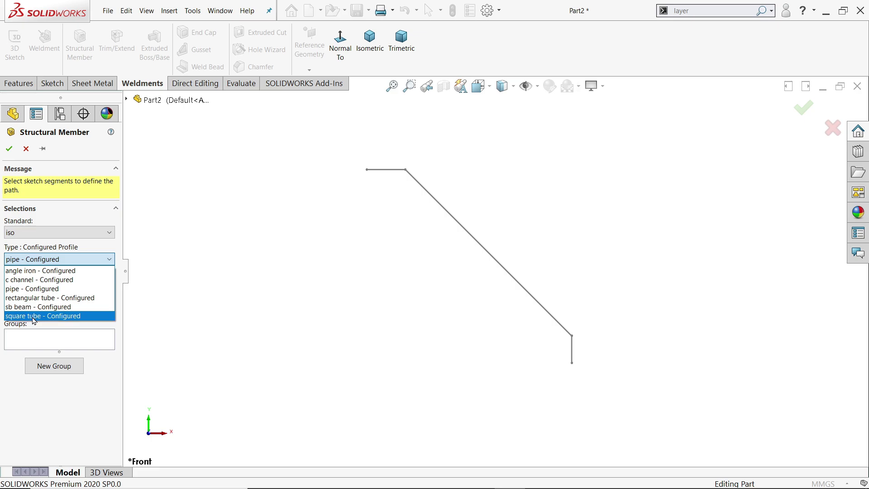
{"action": "left_click", "coordinate": [32, 280]}
{"action": "left_click", "coordinate": [34, 286]}
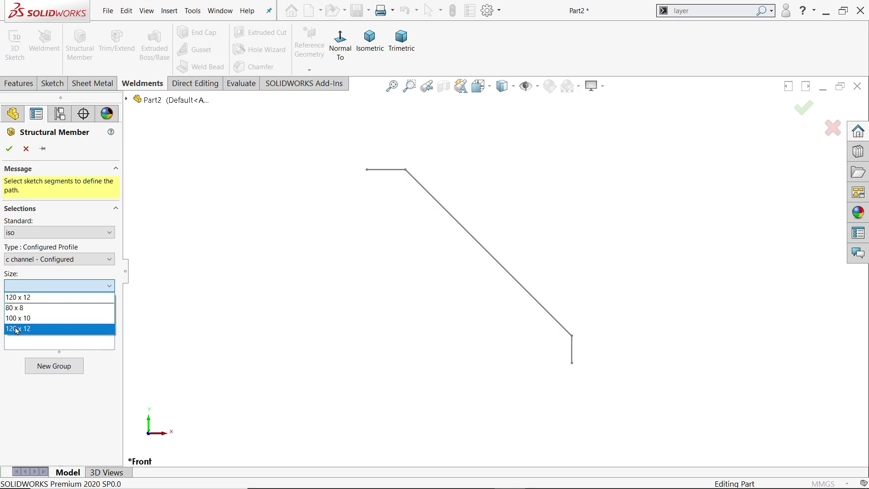
{"action": "left_click", "coordinate": [17, 329]}
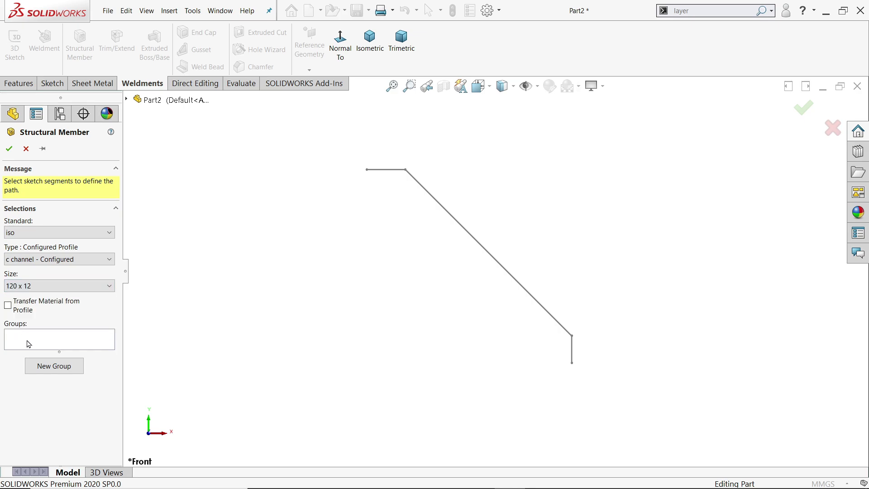
- Select the upper horizontal, sloped and short vertical sketch lines as the structural member's path segments
{"action": "left_click", "coordinate": [29, 344]}
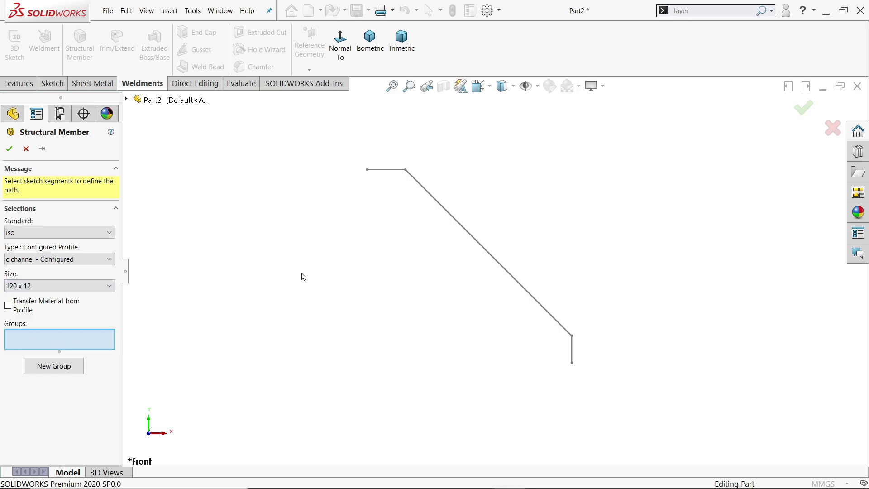
{"action": "left_click", "coordinate": [392, 171]}
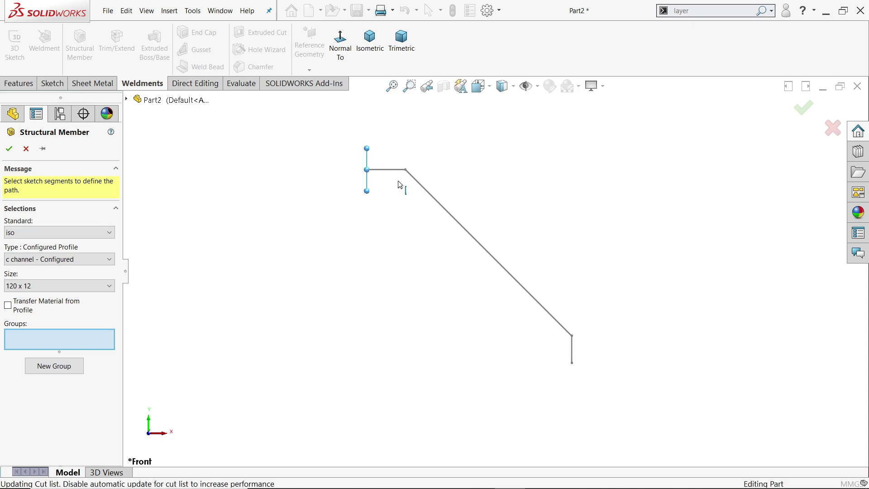
{"action": "left_click", "coordinate": [447, 215]}
{"action": "left_click", "coordinate": [572, 353]}
{"action": "middle_click_drag", "start_coordinate": [591, 240], "coordinate": [548, 298]}
{"action": "scroll", "coordinate": [404, 177], "scroll_direction": "down", "scroll_amount": 8}
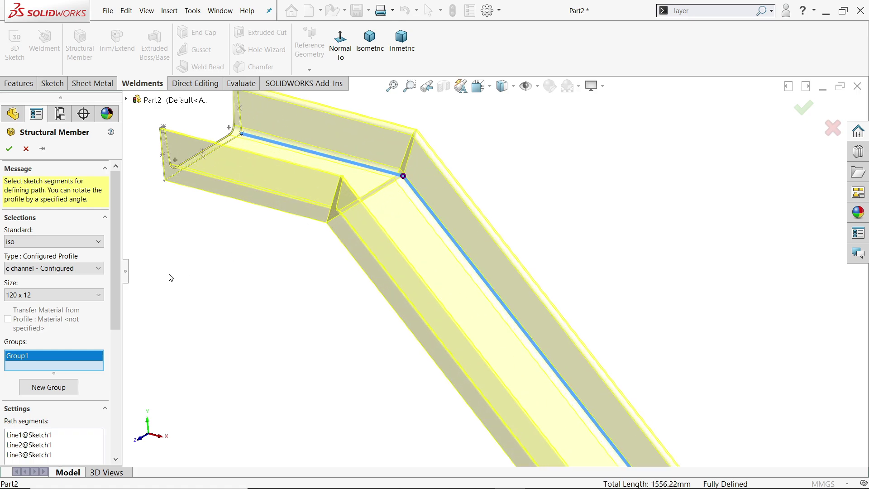
- Rotate the channel profile by 90° and create the structural member with end miter corners
{"action": "scroll", "coordinate": [107, 393], "scroll_direction": "down", "scroll_amount": 5}
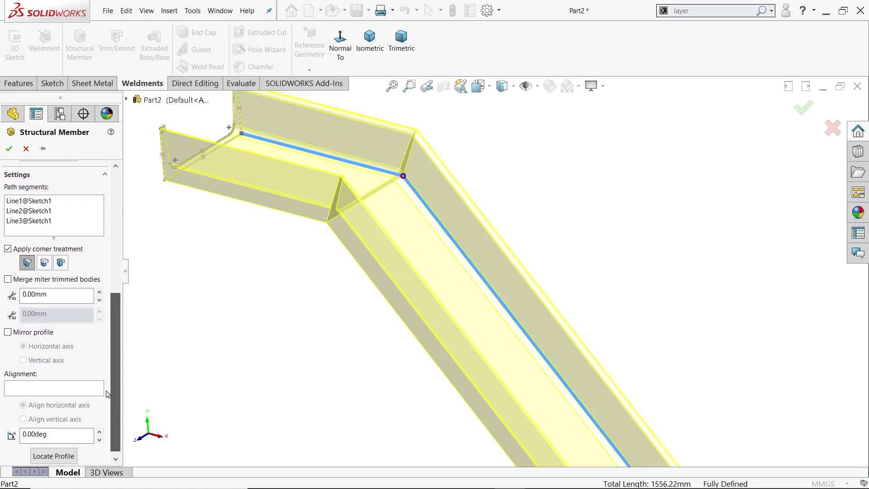
{"action": "scroll", "coordinate": [107, 393], "scroll_direction": "down", "scroll_amount": 1}
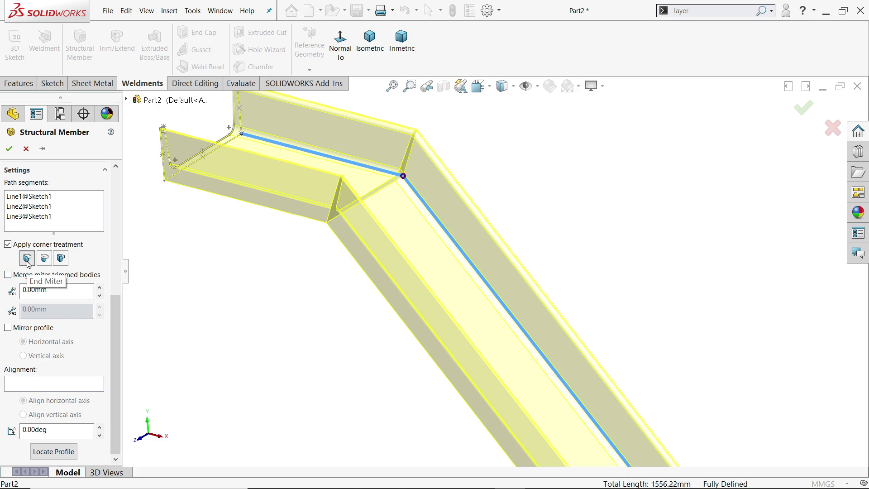
{"action": "left_click_drag", "start_coordinate": [55, 428], "coordinate": [9, 426]}
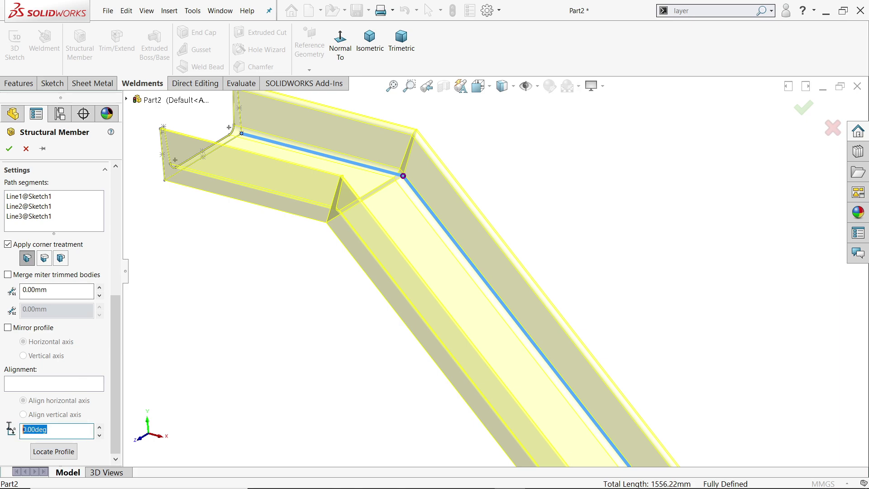
{"action": "left_click_drag", "start_coordinate": [78, 425], "coordinate": [1, 422]}
{"action": "key", "text": "Return"}
{"action": "middle_click_drag", "start_coordinate": [438, 245], "coordinate": [473, 252]}
{"action": "scroll", "coordinate": [372, 283], "scroll_direction": "down", "scroll_amount": 4}
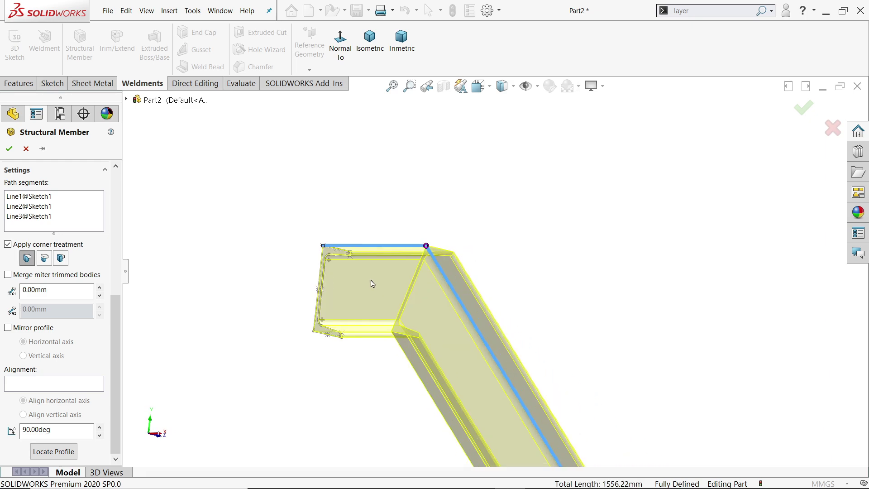
{"action": "scroll", "coordinate": [457, 314], "scroll_direction": "up", "scroll_amount": 4}
{"action": "scroll", "coordinate": [466, 317], "scroll_direction": "up", "scroll_amount": 5}
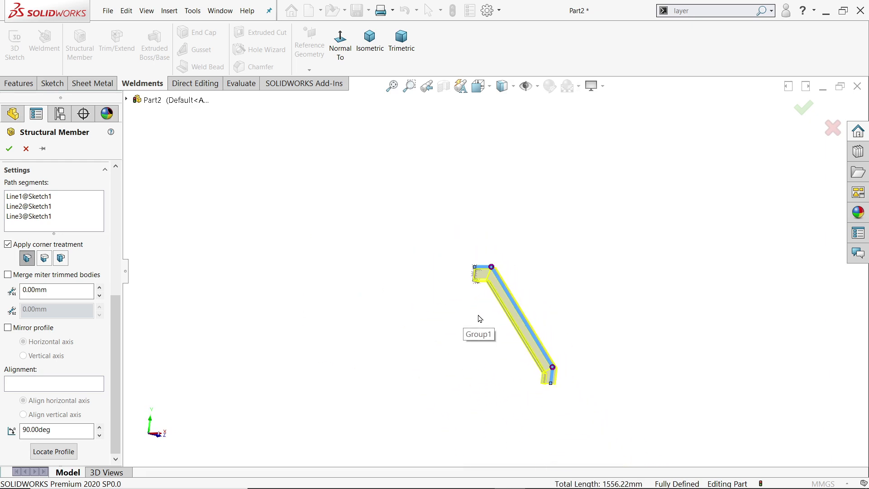
{"action": "scroll", "coordinate": [477, 324], "scroll_direction": "down", "scroll_amount": 3}
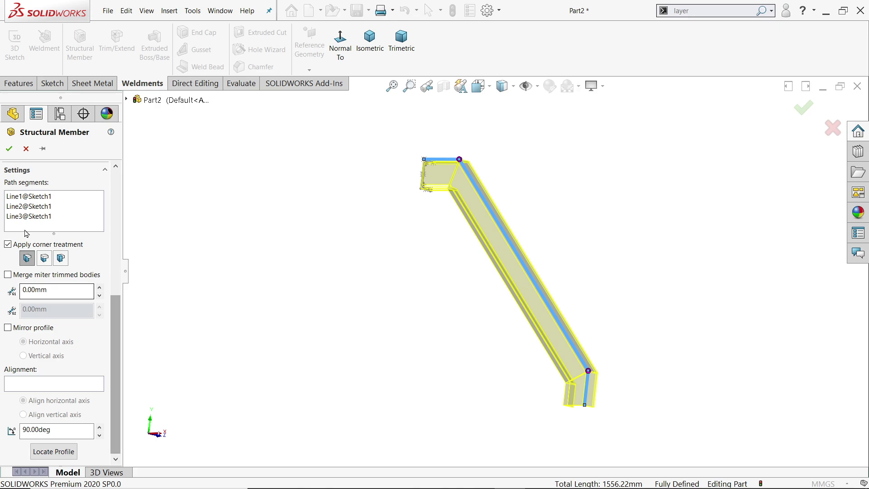
{"action": "left_click", "coordinate": [8, 148]}
- Create a reference plane offset 300 mm from the outer web face of the stringer's upper horizontal segment
{"action": "middle_click_drag", "start_coordinate": [437, 237], "coordinate": [375, 213]}
{"action": "scroll", "coordinate": [441, 205], "scroll_direction": "down", "scroll_amount": 5}
{"action": "scroll", "coordinate": [375, 213], "scroll_direction": "up", "scroll_amount": 5}
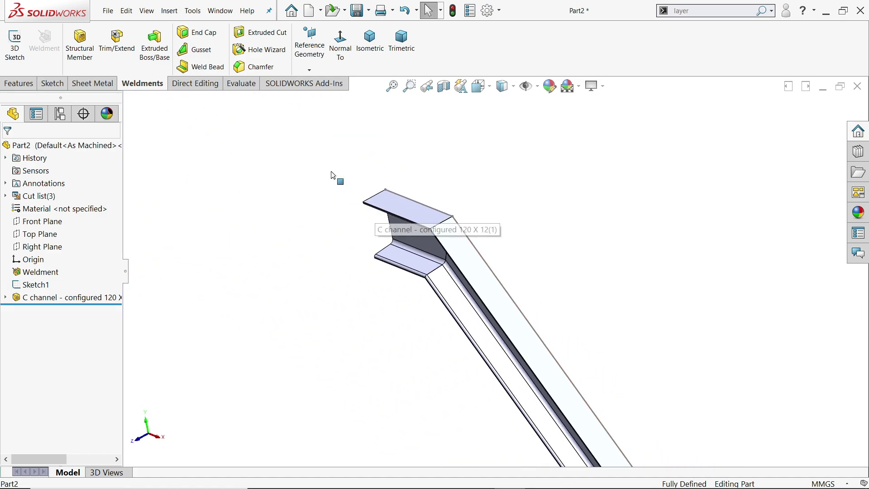
{"action": "left_click", "coordinate": [308, 73]}
{"action": "left_click", "coordinate": [312, 81]}
{"action": "middle_click_drag", "start_coordinate": [422, 178], "coordinate": [393, 180]}
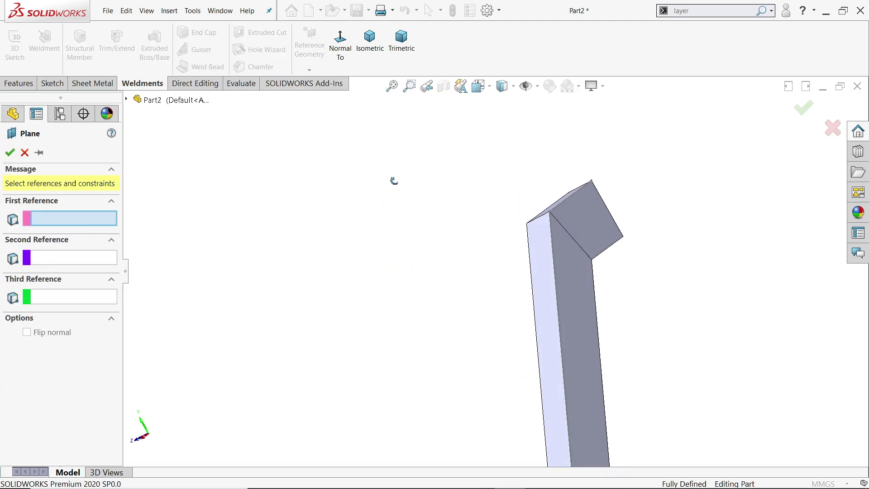
{"action": "left_click", "coordinate": [600, 219]}
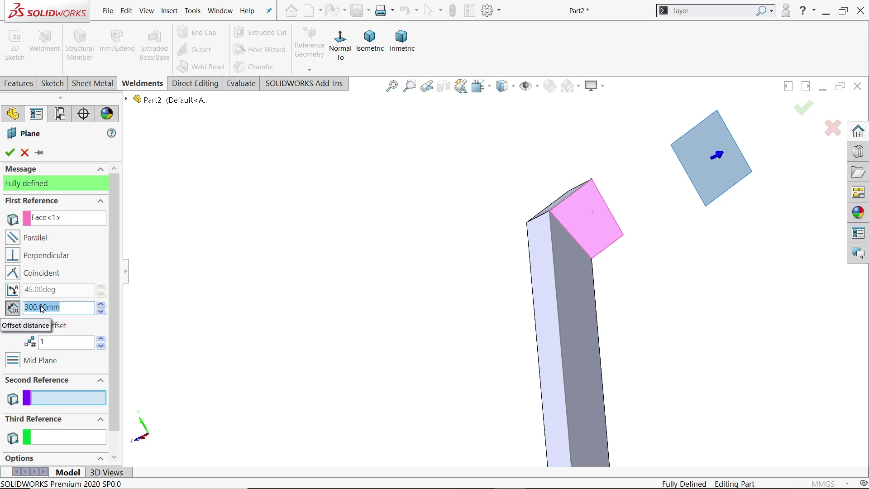
{"action": "middle_click_drag", "start_coordinate": [302, 270], "coordinate": [354, 260]}
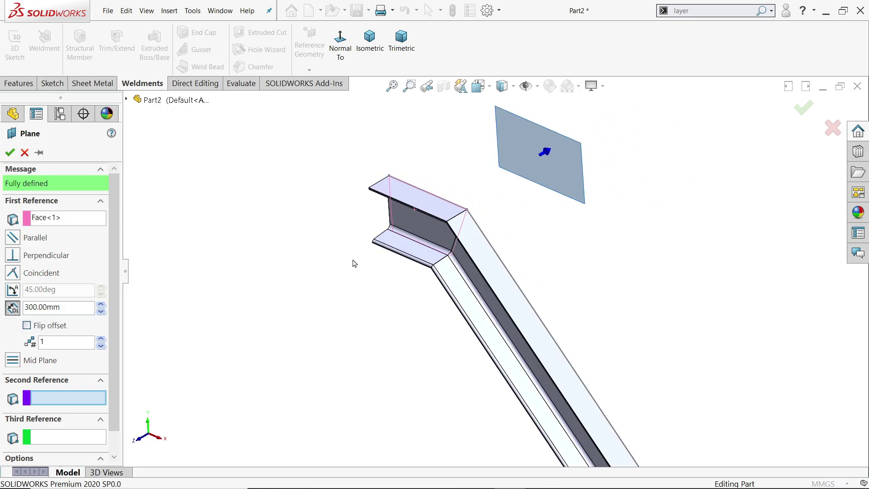
{"action": "left_click", "coordinate": [9, 152]}
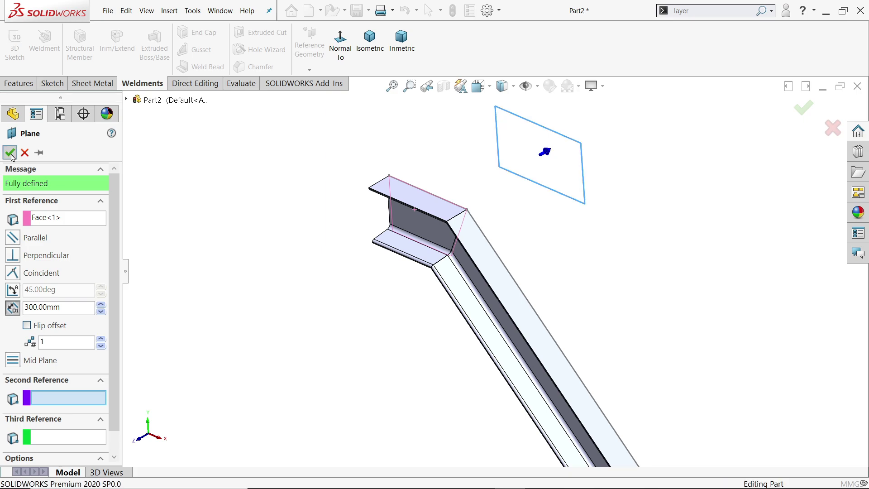
- Mirror all three C-channel bodies of the stringer about the 300 mm offset plane
{"action": "left_click", "coordinate": [17, 84]}
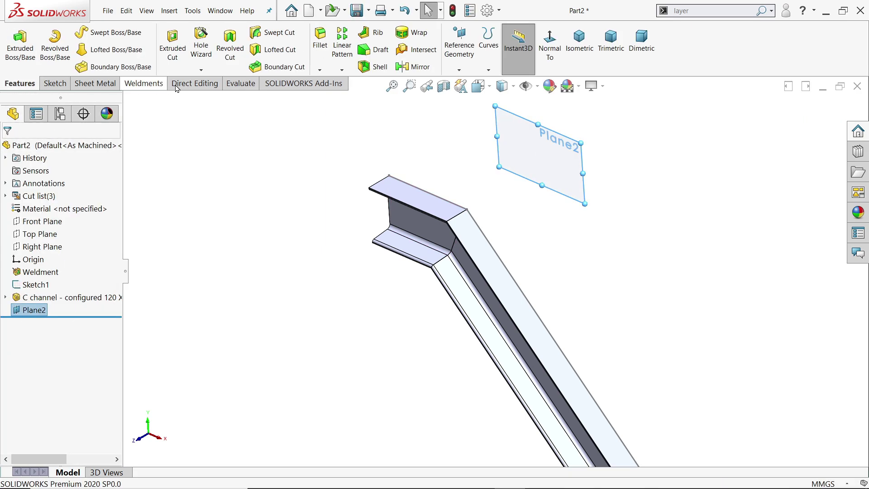
{"action": "left_click", "coordinate": [417, 67]}
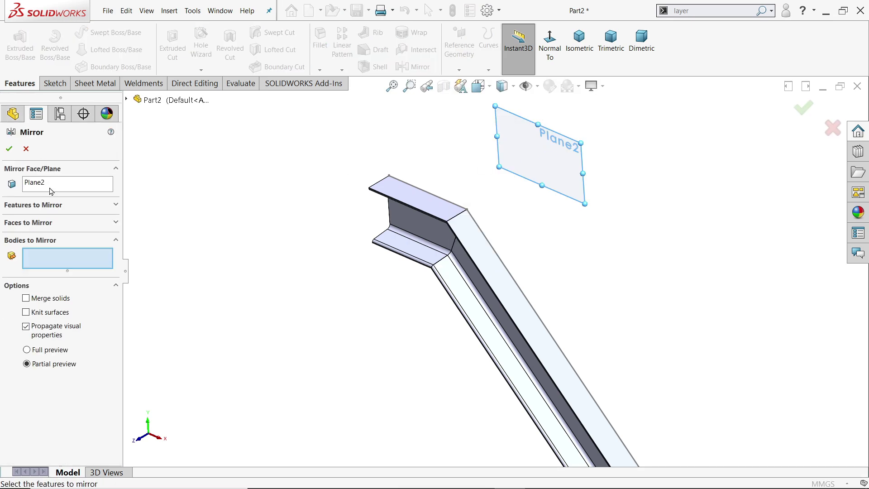
{"action": "left_click", "coordinate": [430, 229]}
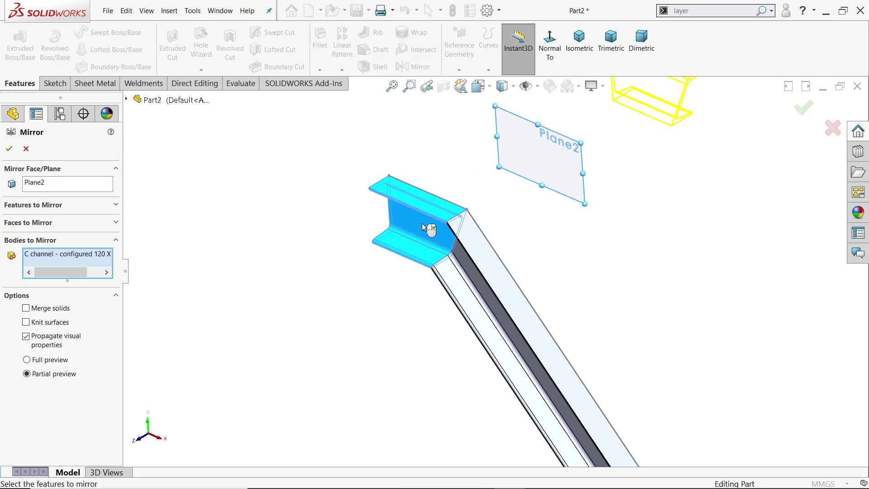
{"action": "left_click", "coordinate": [484, 277]}
{"action": "scroll", "coordinate": [518, 291], "scroll_direction": "up", "scroll_amount": 3}
{"action": "scroll", "coordinate": [565, 421], "scroll_direction": "down", "scroll_amount": 3}
{"action": "left_click", "coordinate": [609, 416]}
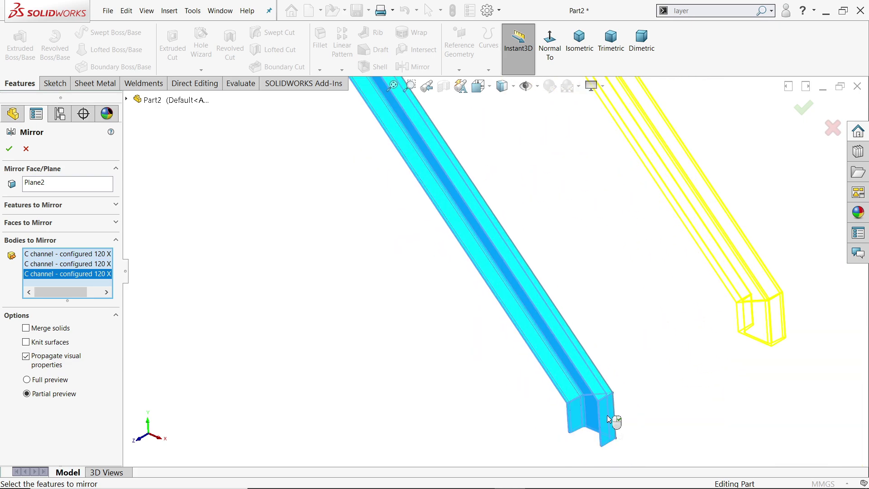
{"action": "scroll", "coordinate": [562, 317], "scroll_direction": "up", "scroll_amount": 3}
{"action": "scroll", "coordinate": [479, 217], "scroll_direction": "down", "scroll_amount": 3}
{"action": "middle_click_drag", "start_coordinate": [496, 293], "coordinate": [413, 281]}
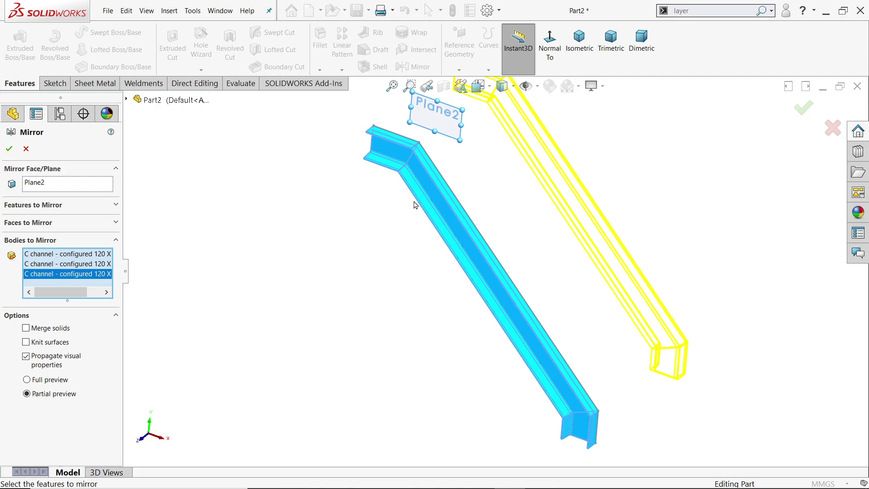
{"action": "left_click", "coordinate": [9, 148]}
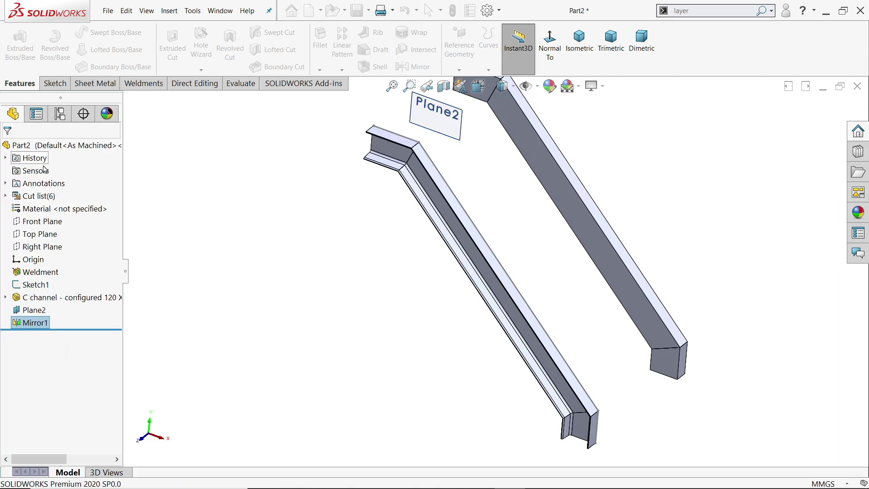
- Hide the reference plane between the two stringers and the stringer's path sketch
{"action": "scroll", "coordinate": [507, 198], "scroll_direction": "down", "scroll_amount": 5}
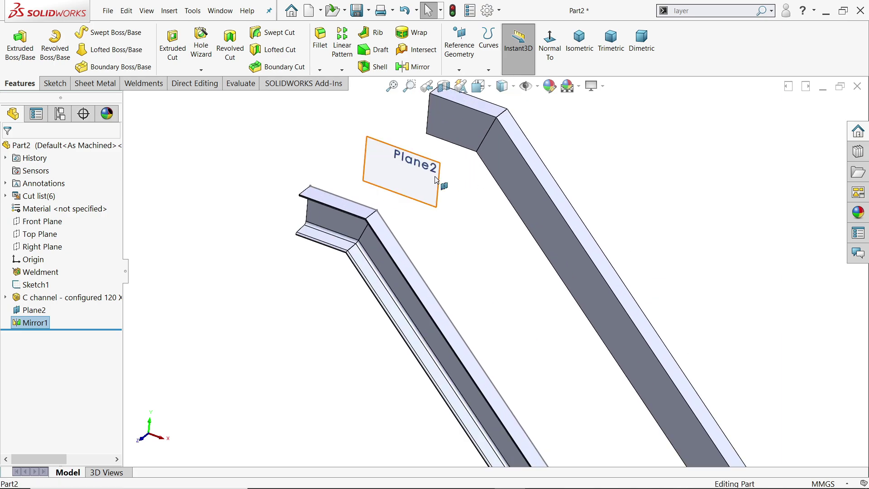
{"action": "left_click", "coordinate": [435, 180]}
{"action": "left_click", "coordinate": [488, 151]}
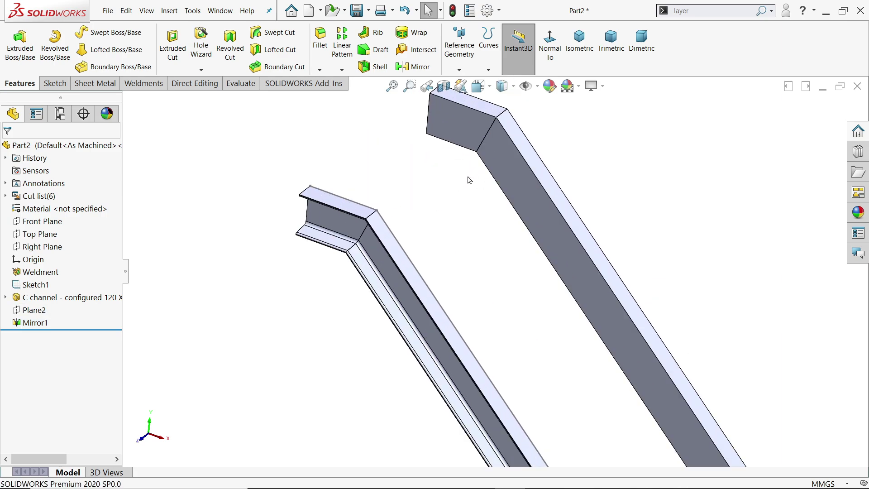
{"action": "scroll", "coordinate": [468, 178], "scroll_direction": "up", "scroll_amount": 5}
{"action": "middle_click_drag", "start_coordinate": [532, 332], "coordinate": [521, 317]}
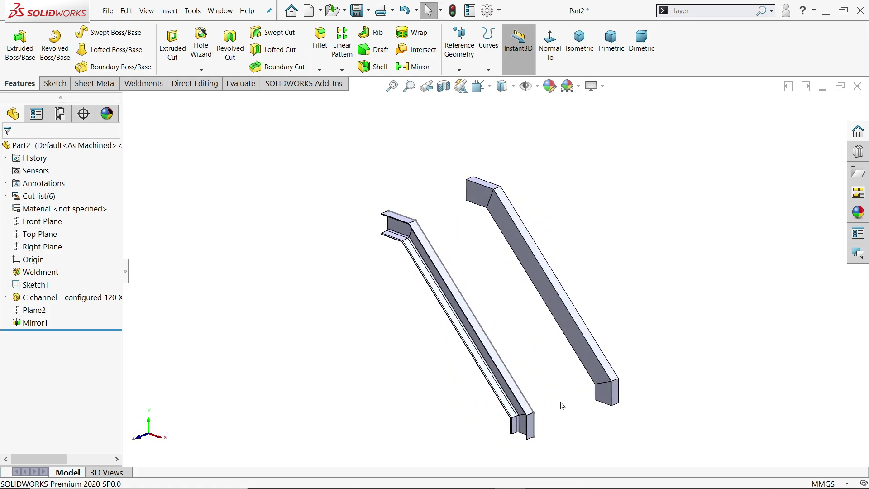
{"action": "scroll", "coordinate": [561, 402], "scroll_direction": "down", "scroll_amount": 2}
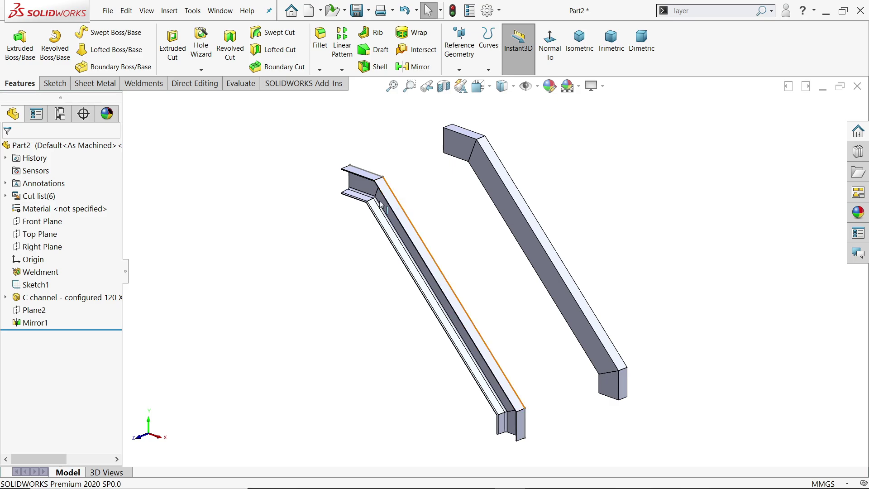
{"action": "left_click", "coordinate": [35, 284]}
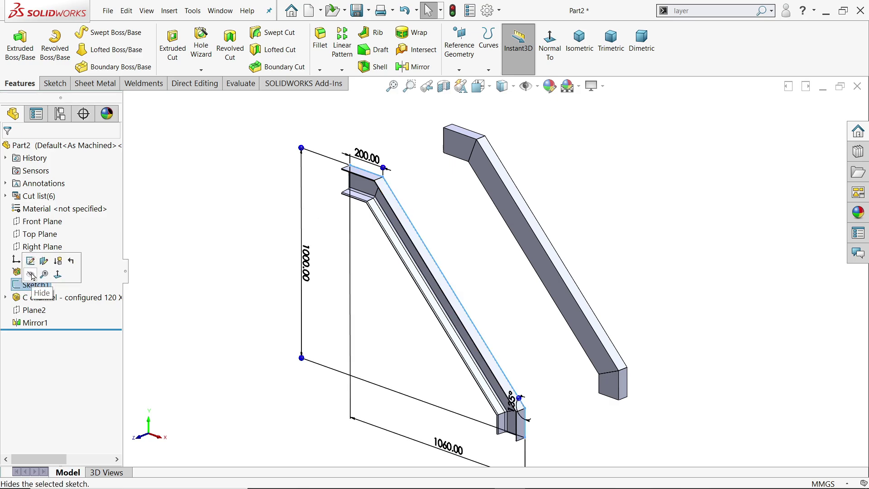
{"action": "left_click", "coordinate": [32, 274]}
- Switch to the steel stair drawing in Photos and examine the handrail's pipe diameters, post spacing, rail heights and upper-end offsets
{"action": "key", "text": "alt+Tab"}
{"action": "scroll", "coordinate": [224, 262], "scroll_direction": "up", "scroll_amount": 2}
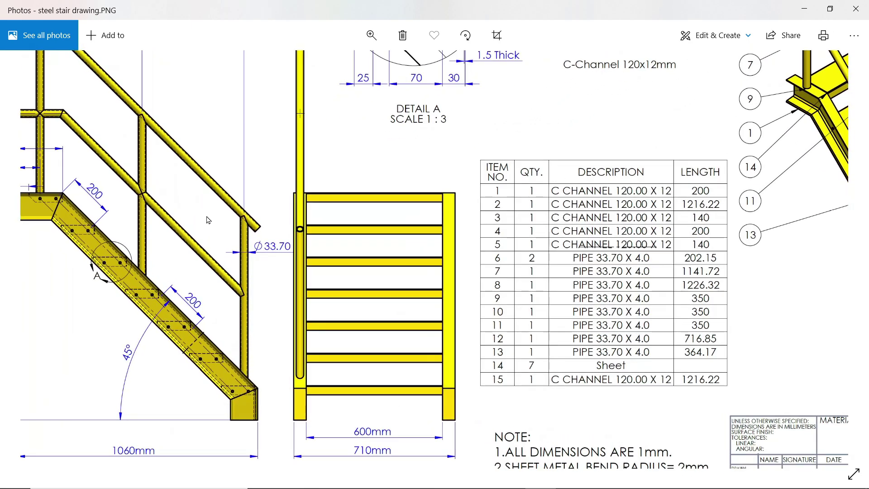
{"action": "mouse_move", "coordinate": [208, 212]}
{"action": "left_mouse_down"}
{"action": "mouse_move", "coordinate": [319, 305]}
{"action": "mouse_move", "coordinate": [225, 213]}
{"action": "left_mouse_up"}
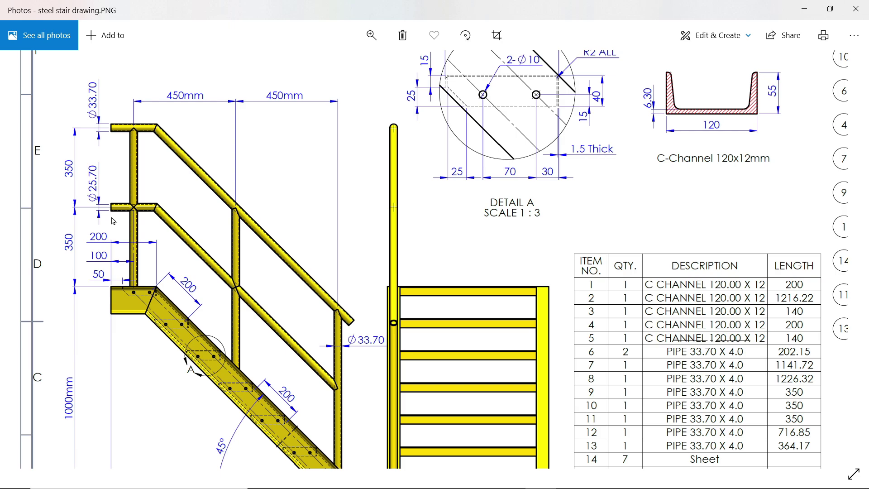
{"action": "scroll", "coordinate": [112, 217], "scroll_direction": "up", "scroll_amount": 3}
{"action": "left_click_drag", "start_coordinate": [245, 217], "coordinate": [264, 265]}
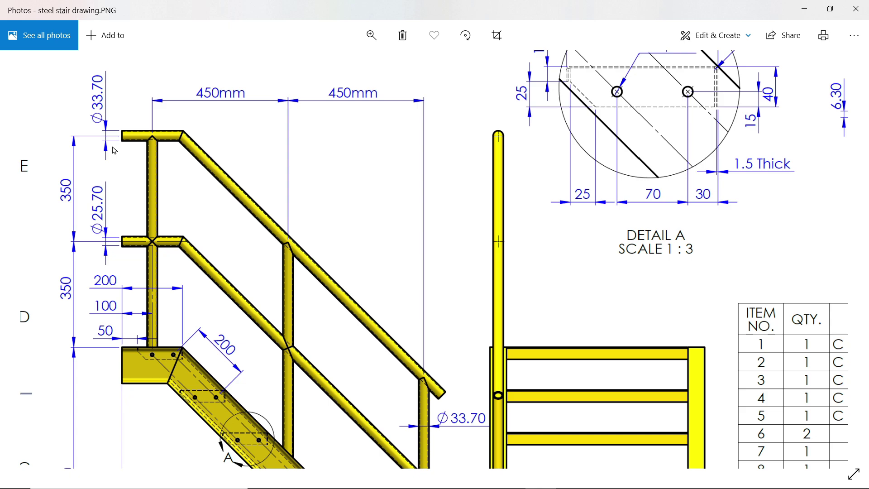
{"action": "left_click_drag", "start_coordinate": [262, 283], "coordinate": [245, 171]}
{"action": "mouse_move", "coordinate": [384, 318]}
{"action": "left_mouse_down"}
{"action": "mouse_move", "coordinate": [367, 230]}
{"action": "mouse_move", "coordinate": [388, 333]}
{"action": "mouse_move", "coordinate": [419, 385]}
{"action": "left_mouse_up"}
{"action": "left_click_drag", "start_coordinate": [254, 206], "coordinate": [278, 259]}
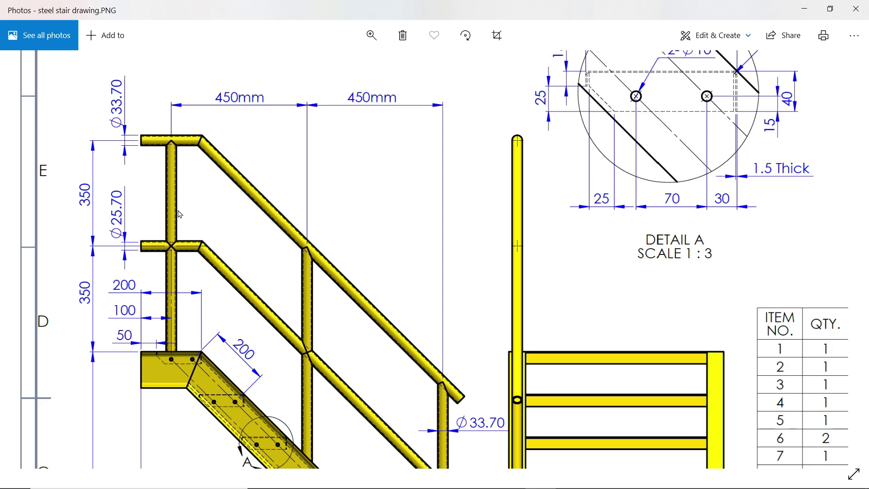
{"action": "left_click_drag", "start_coordinate": [270, 255], "coordinate": [240, 165]}
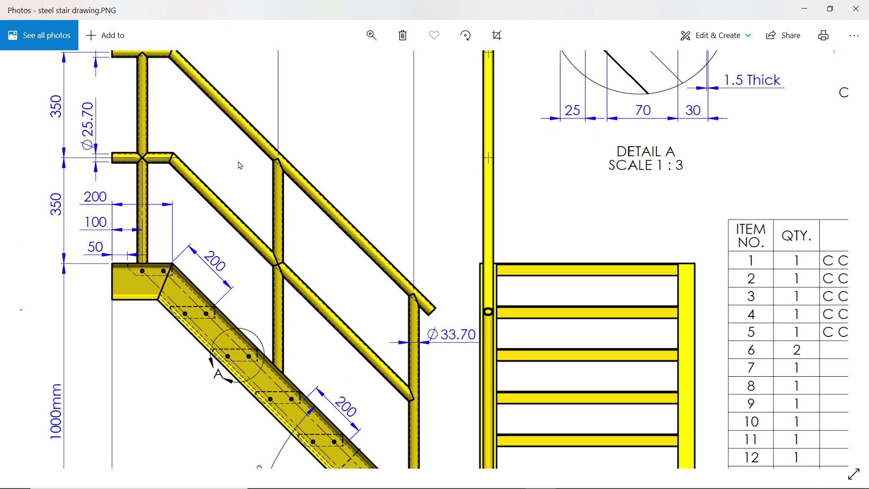
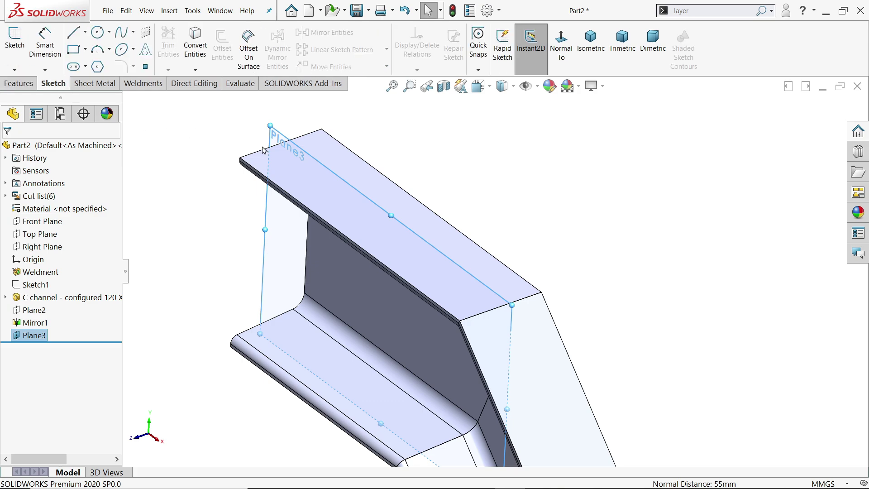
- Start a sketch on Plane3 and draw a vertical post line about 367 mm long up from the stringer's upper horizontal edge
{"action": "left_click", "coordinate": [14, 39]}
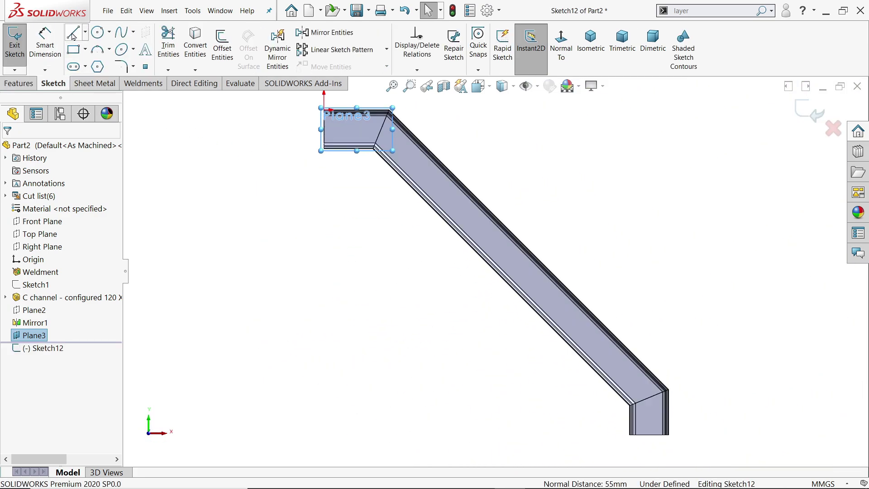
{"action": "left_click", "coordinate": [73, 36]}
{"action": "scroll", "coordinate": [407, 203], "scroll_direction": "up", "scroll_amount": 2}
{"action": "scroll", "coordinate": [422, 209], "scroll_direction": "down", "scroll_amount": 8}
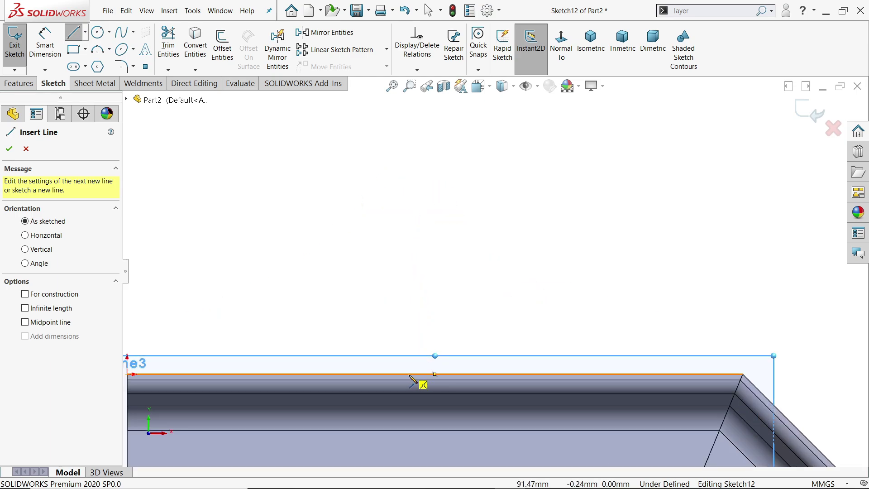
{"action": "left_click", "coordinate": [412, 375]}
{"action": "scroll", "coordinate": [418, 254], "scroll_direction": "up", "scroll_amount": 4}
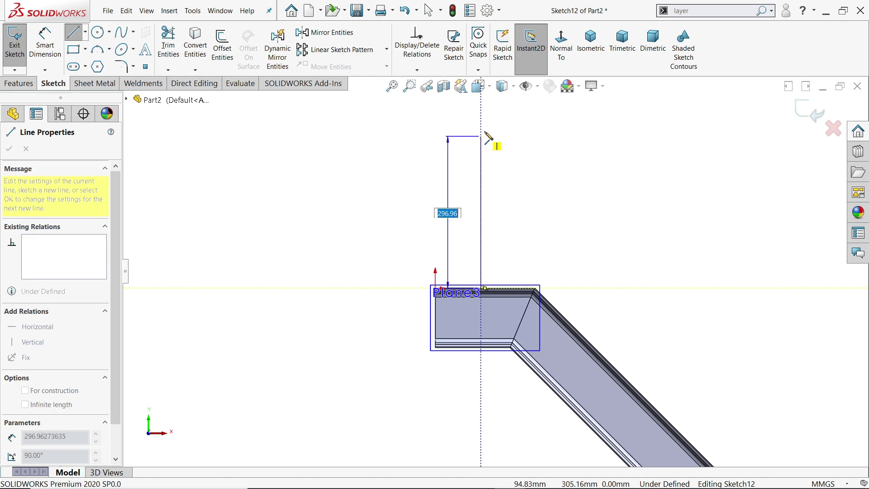
{"action": "left_click", "coordinate": [481, 106]}
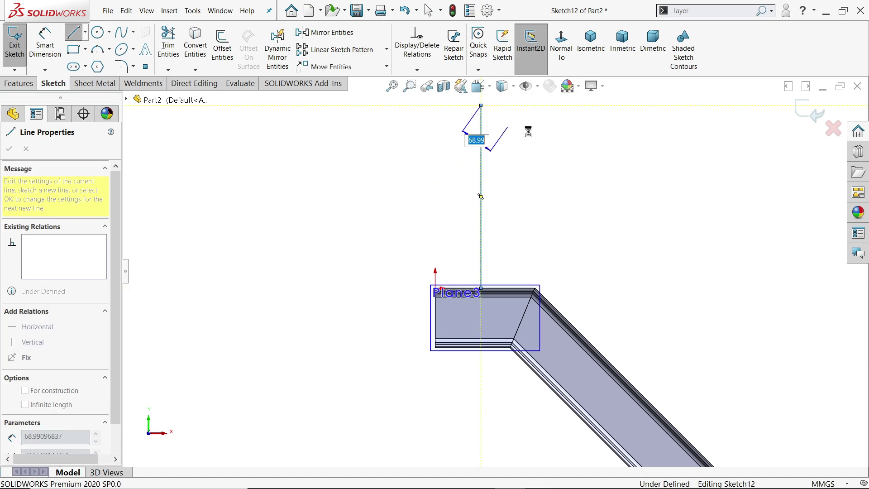
{"action": "key", "text": "Escape"}
- Sketch a second vertical post line rising from the upper edge of the stringer's sloped segment
{"action": "scroll", "coordinate": [541, 180], "scroll_direction": "up", "scroll_amount": 5}
{"action": "scroll", "coordinate": [613, 391], "scroll_direction": "down", "scroll_amount": 4}
{"action": "scroll", "coordinate": [626, 291], "scroll_direction": "up", "scroll_amount": 4}
{"action": "scroll", "coordinate": [503, 154], "scroll_direction": "down", "scroll_amount": 2}
{"action": "left_click", "coordinate": [73, 31]}
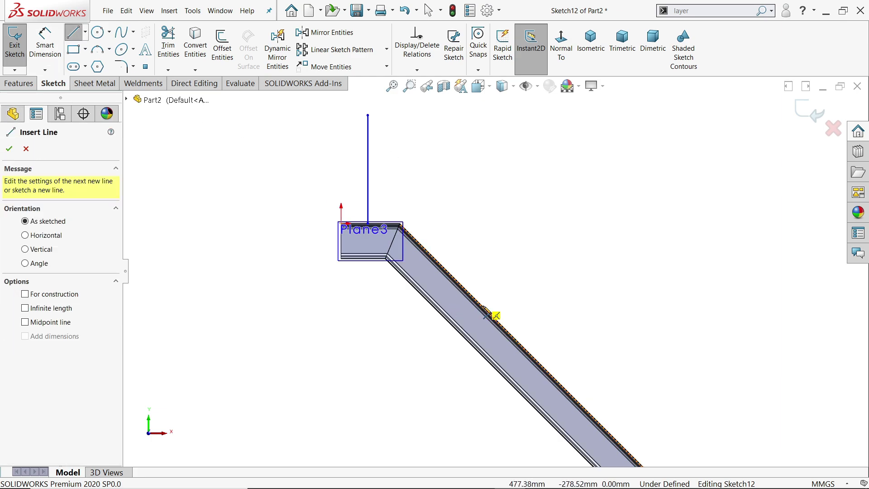
{"action": "scroll", "coordinate": [506, 331], "scroll_direction": "down", "scroll_amount": 3}
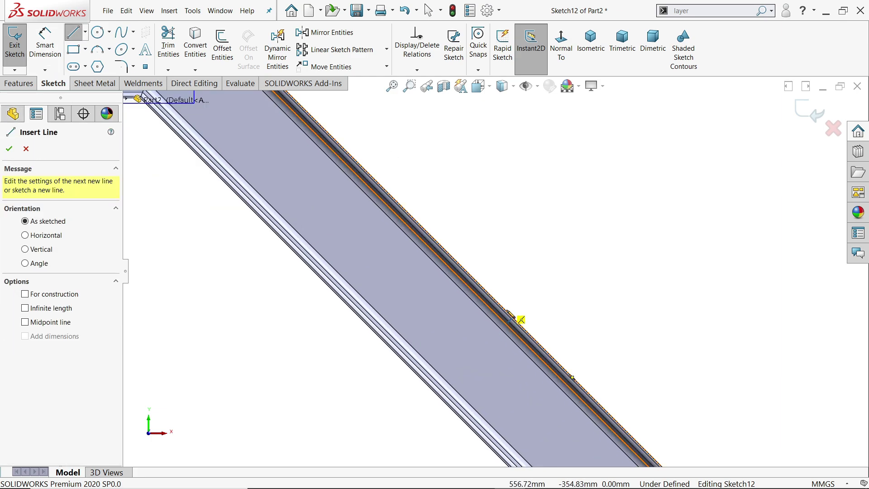
{"action": "left_click", "coordinate": [510, 315]}
{"action": "scroll", "coordinate": [514, 207], "scroll_direction": "up", "scroll_amount": 3}
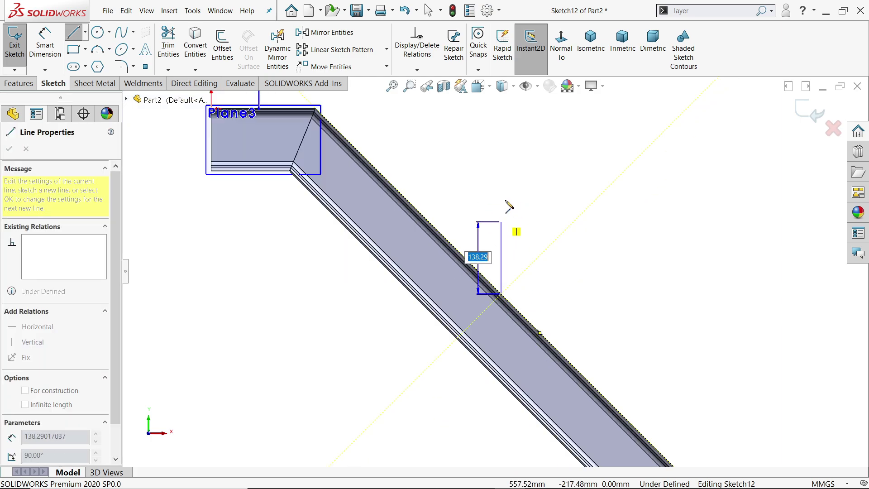
{"action": "left_click", "coordinate": [498, 135]}
{"action": "right_click", "coordinate": [549, 114]}
{"action": "left_click", "coordinate": [568, 158]}
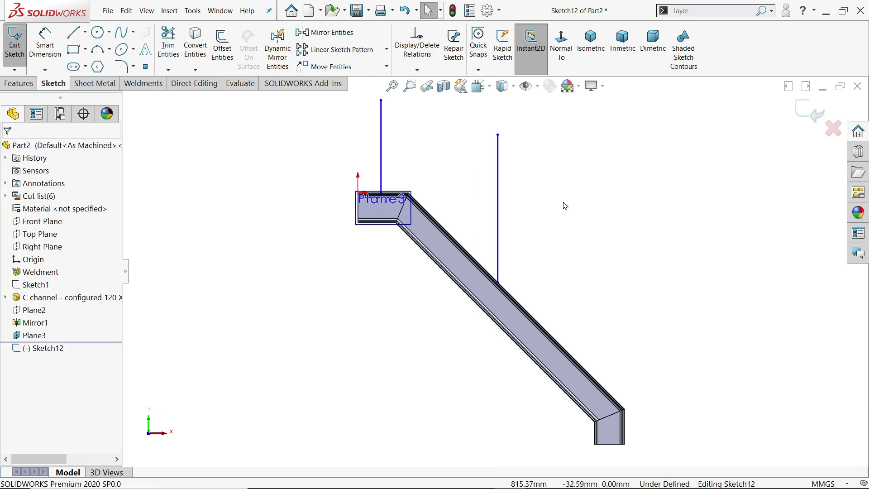
- Sketch a third vertical post line about 221 mm long from the sloped edge, nearer the stair's lower end
{"action": "key", "text": "l"}
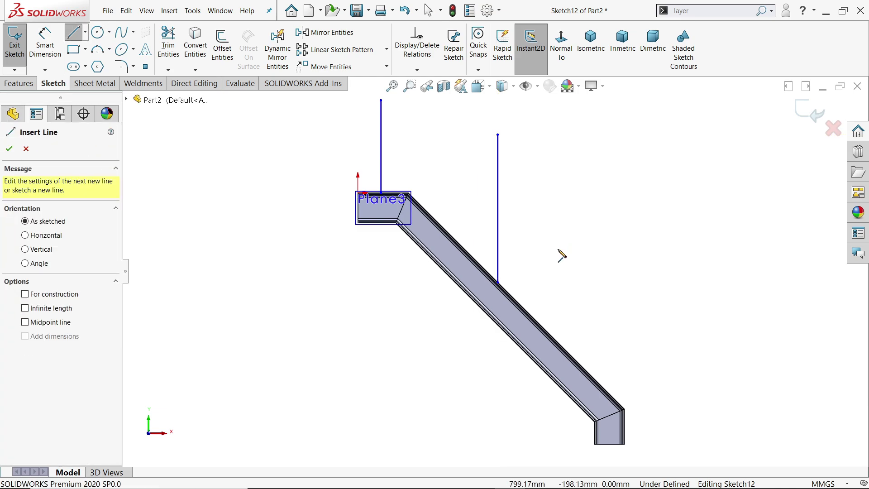
{"action": "scroll", "coordinate": [571, 355], "scroll_direction": "down", "scroll_amount": 5}
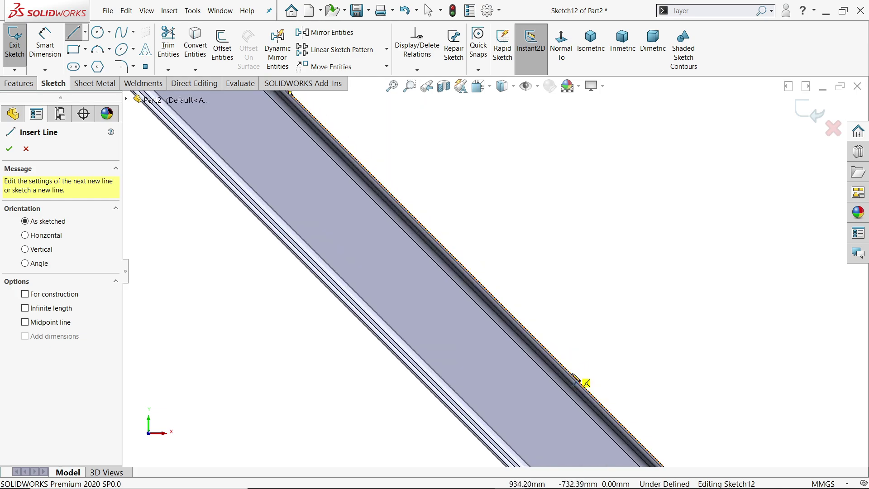
{"action": "left_click", "coordinate": [571, 374]}
{"action": "left_click", "coordinate": [571, 168]}
{"action": "right_click", "coordinate": [611, 171]}
{"action": "left_click", "coordinate": [627, 172]}
{"action": "left_click", "coordinate": [571, 227]}
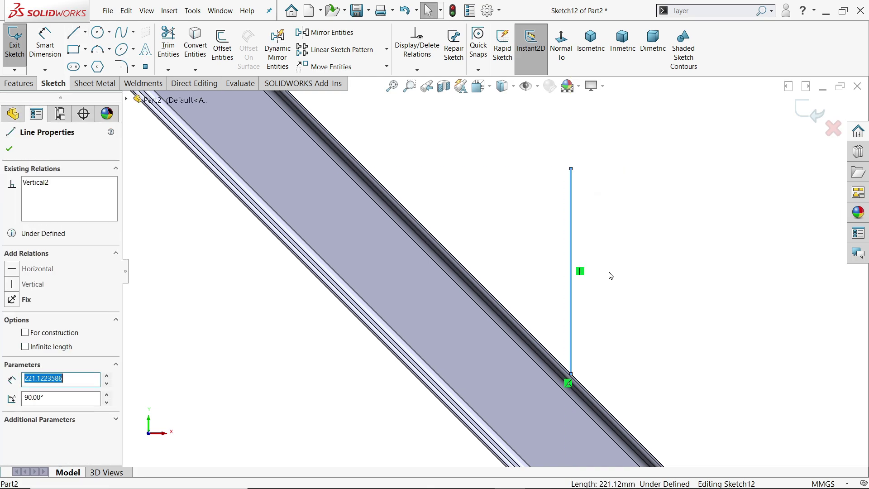
- Make the three vertical post lines equal in length
{"action": "scroll", "coordinate": [611, 276], "scroll_direction": "up", "scroll_amount": 6}
{"action": "left_click", "coordinate": [501, 198]}
{"action": "mouse_move", "coordinate": [621, 141]}
{"action": "left_mouse_down"}
{"action": "mouse_move", "coordinate": [339, 383]}
{"action": "mouse_move", "coordinate": [292, 400]}
{"action": "left_mouse_up"}
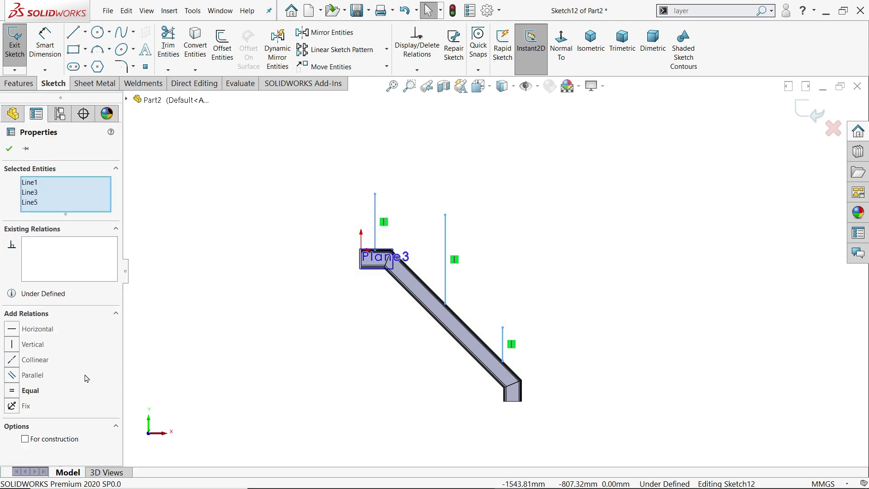
{"action": "left_click", "coordinate": [30, 390]}
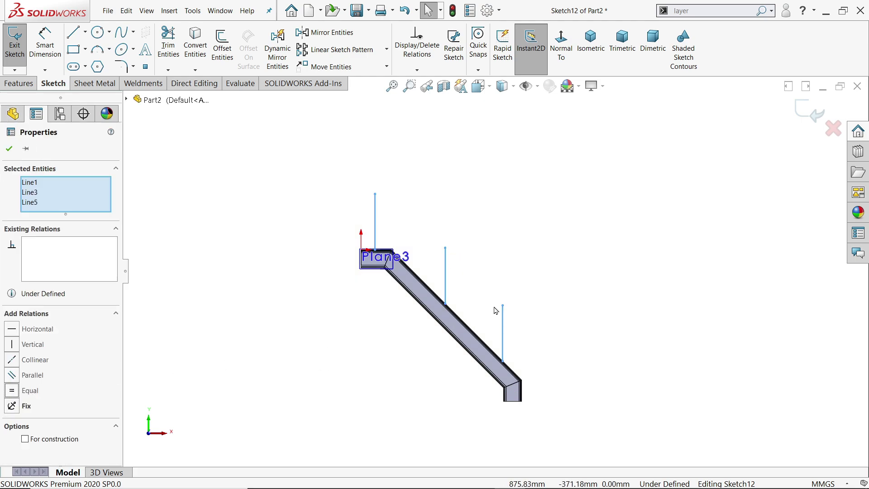
- Dimension the first post line 100 mm from the vertical end edge of the stringer's upper segment
{"action": "left_click", "coordinate": [45, 43]}
{"action": "scroll", "coordinate": [389, 254], "scroll_direction": "down", "scroll_amount": 5}
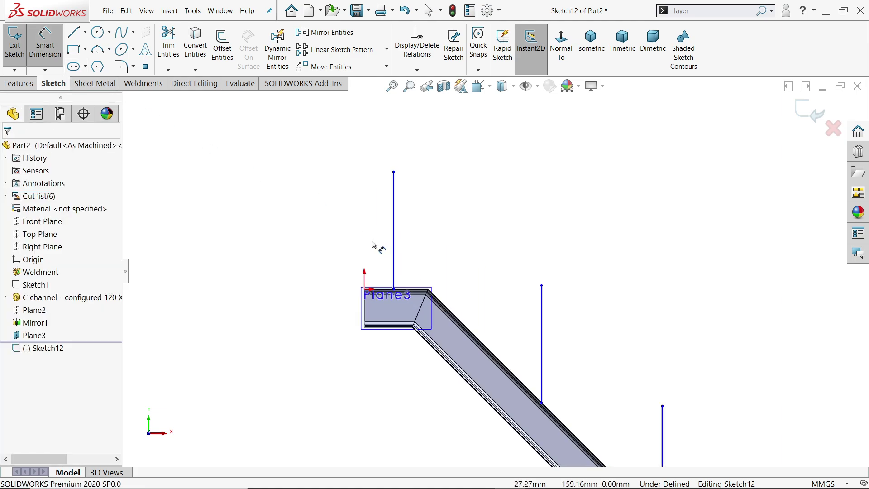
{"action": "left_click", "coordinate": [433, 290]}
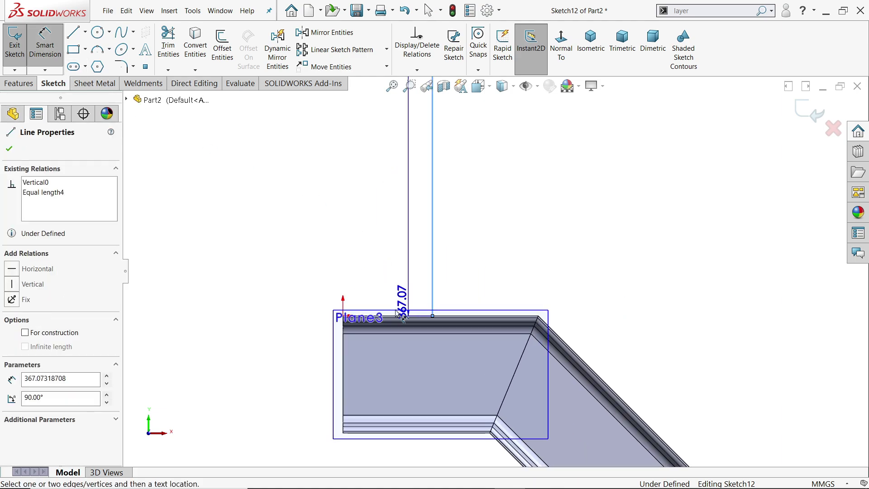
{"action": "left_click", "coordinate": [342, 357]}
{"action": "left_click", "coordinate": [381, 263]}
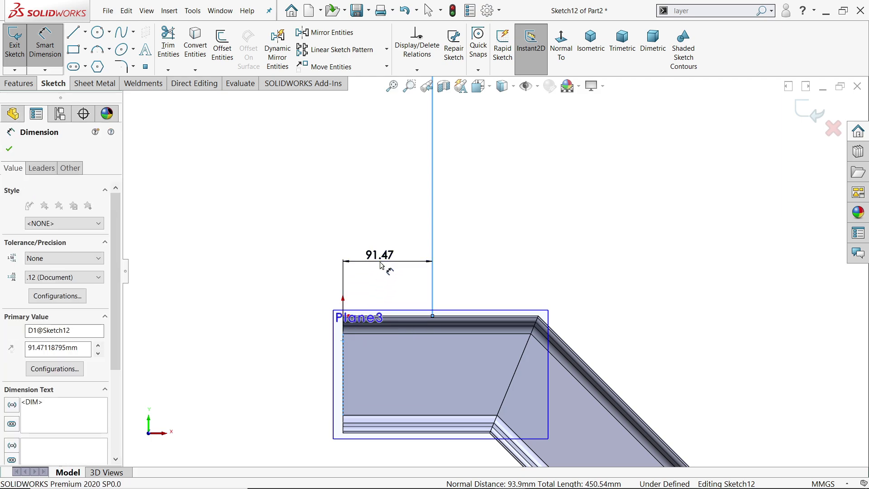
{"action": "type", "text": "100"}
{"action": "key", "text": "Return"}
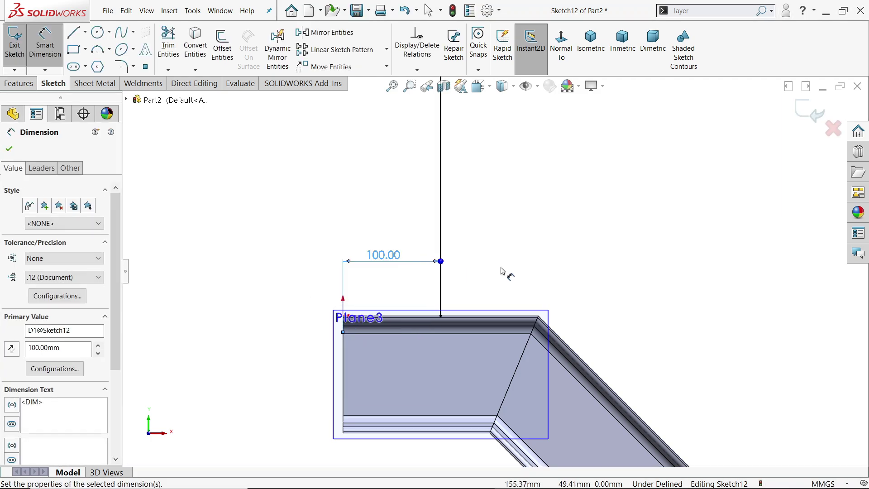
- Dimension the first post line's height as 700 mm
{"action": "scroll", "coordinate": [499, 271], "scroll_direction": "up", "scroll_amount": 6}
{"action": "scroll", "coordinate": [511, 231], "scroll_direction": "down", "scroll_amount": 2}
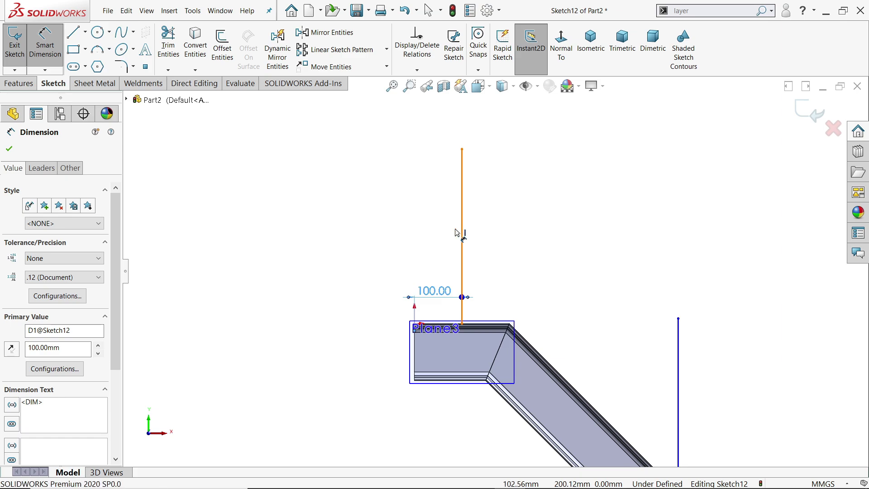
{"action": "left_click", "coordinate": [461, 234]}
{"action": "left_click", "coordinate": [326, 233]}
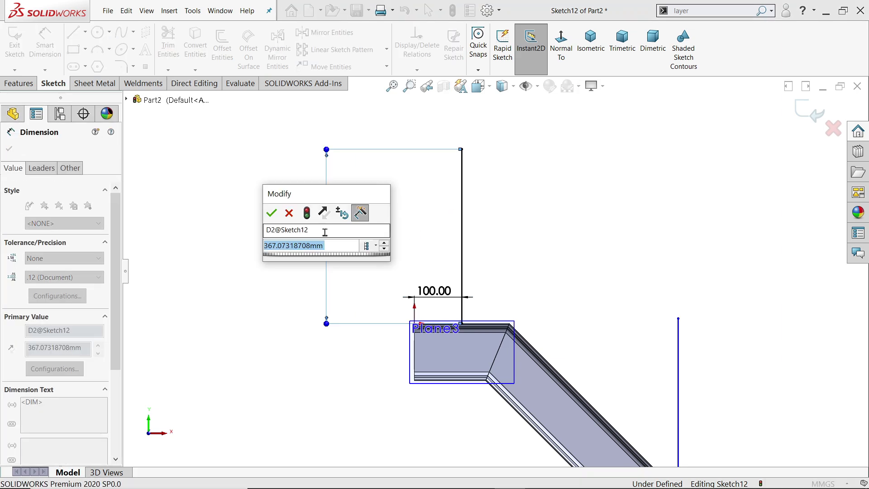
{"action": "type", "text": "700"}
{"action": "key", "text": "Return"}
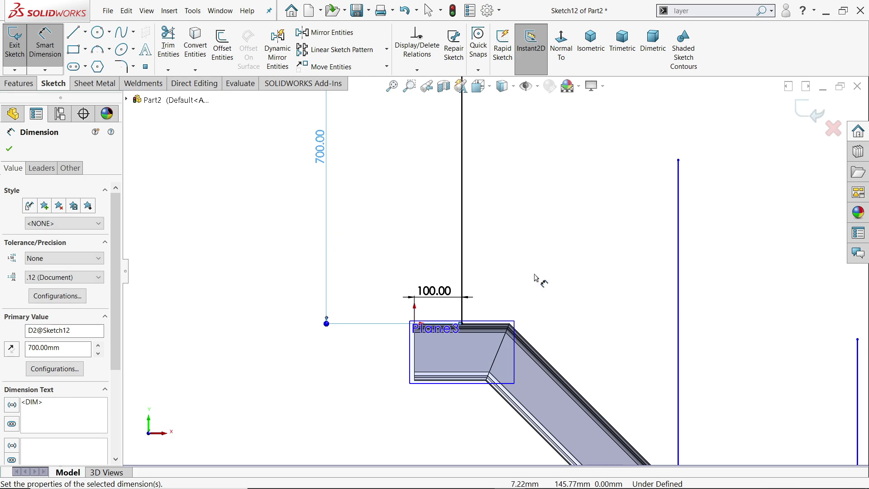
- Dimension the horizontal spacing from the first to the second and from the second to the third post line as 450 mm each
{"action": "scroll", "coordinate": [506, 274], "scroll_direction": "up", "scroll_amount": 3}
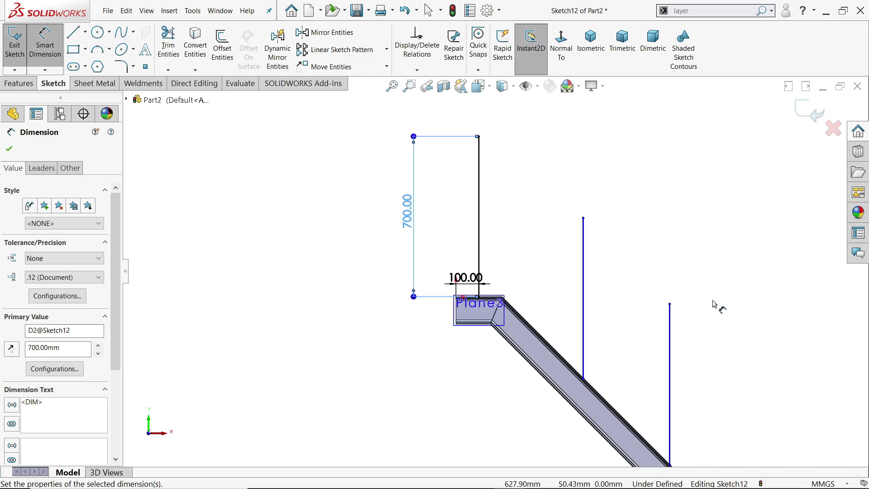
{"action": "left_click", "coordinate": [584, 232]}
{"action": "left_click", "coordinate": [478, 204]}
{"action": "left_click", "coordinate": [516, 186]}
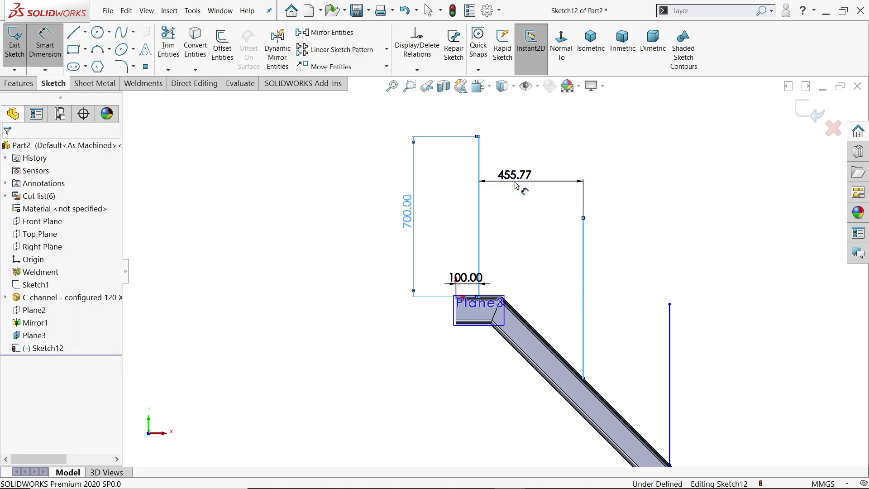
{"action": "type", "text": "450"}
{"action": "key", "text": "Return"}
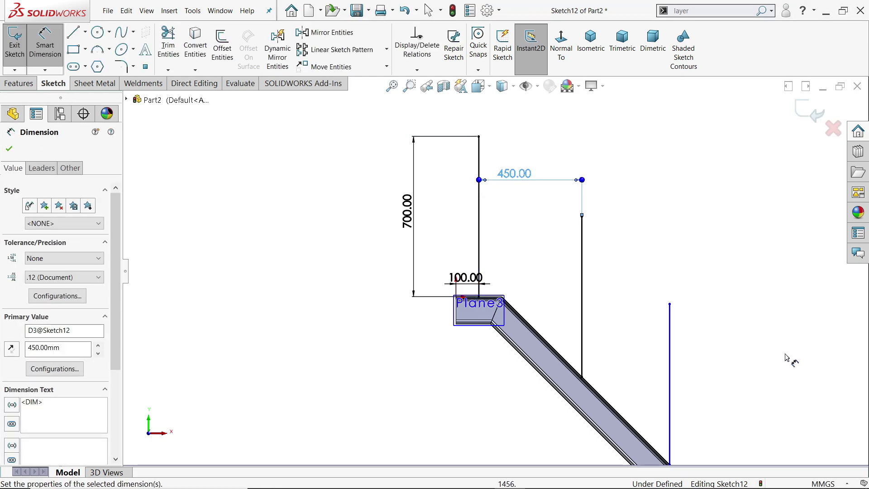
{"action": "left_click", "coordinate": [670, 344]}
{"action": "left_click", "coordinate": [582, 290]}
{"action": "left_click", "coordinate": [640, 194]}
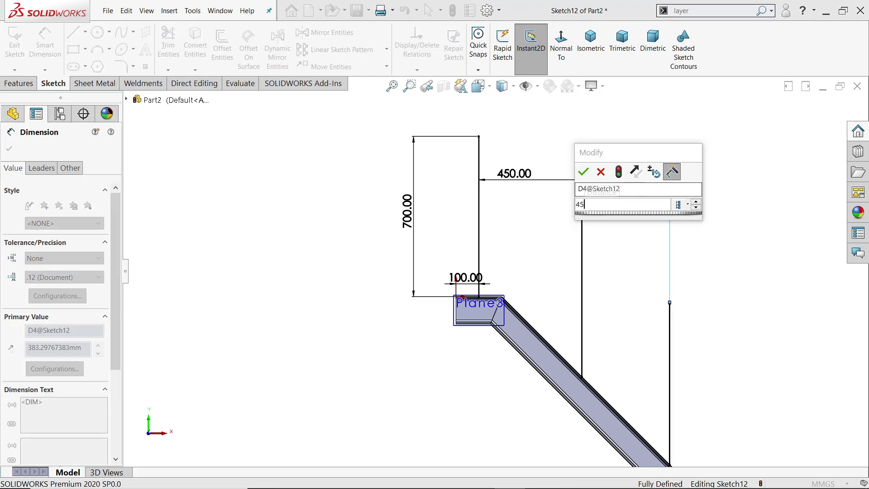
{"action": "key", "text": "Return"}
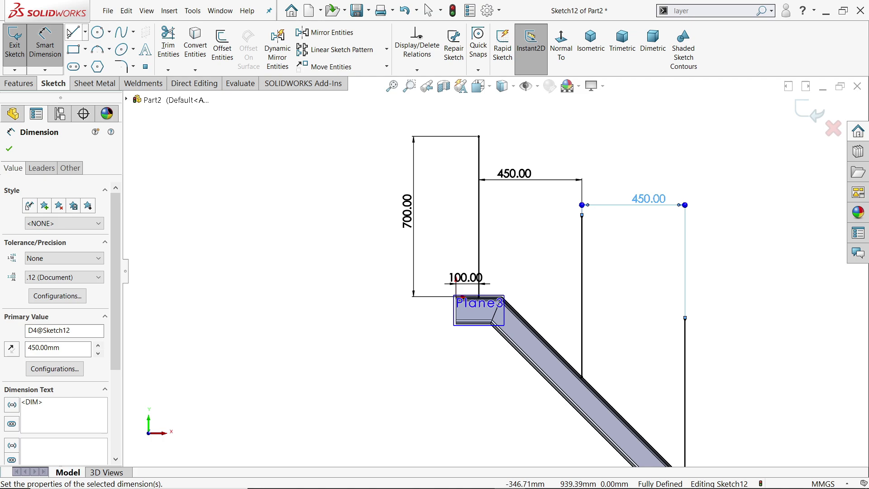
- Sketch the handrail path as a short horizontal line across the first post's top, continued by a sloped line running down past the third post
{"action": "left_click", "coordinate": [72, 33]}
{"action": "scroll", "coordinate": [498, 203], "scroll_direction": "down", "scroll_amount": 7}
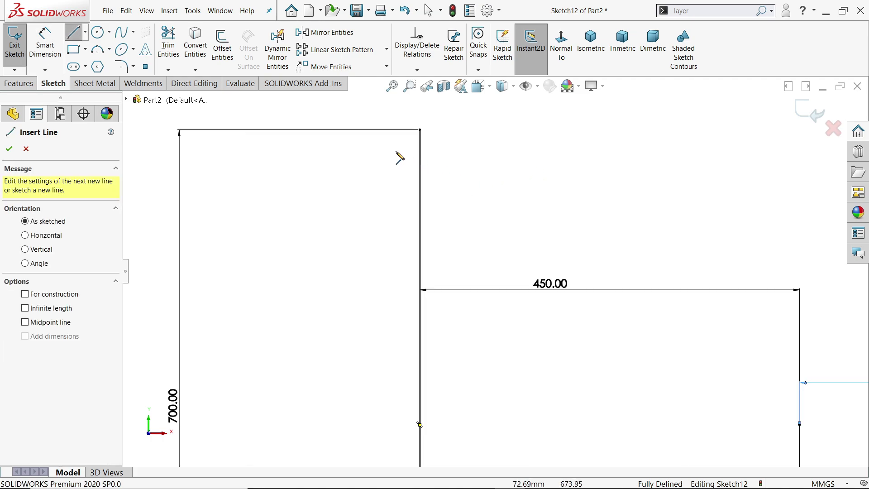
{"action": "left_click", "coordinate": [356, 130]}
{"action": "left_click", "coordinate": [488, 130]}
{"action": "scroll", "coordinate": [493, 270], "scroll_direction": "up", "scroll_amount": 5}
{"action": "scroll", "coordinate": [704, 391], "scroll_direction": "up", "scroll_amount": 3}
{"action": "scroll", "coordinate": [701, 389], "scroll_direction": "down", "scroll_amount": 3}
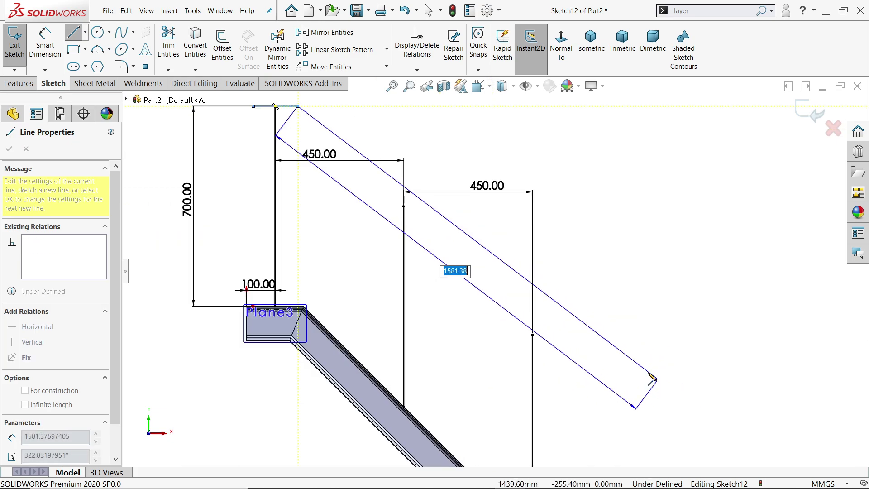
{"action": "left_click", "coordinate": [571, 357]}
{"action": "right_click", "coordinate": [618, 267]}
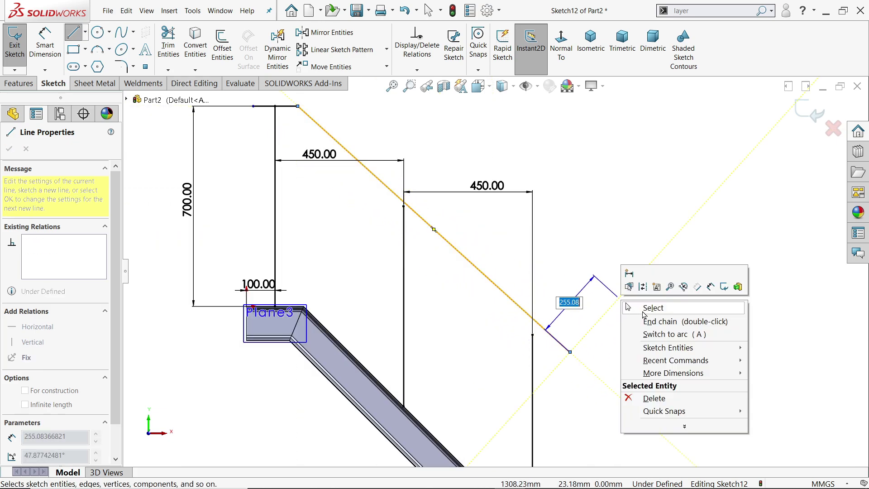
{"action": "left_click", "coordinate": [653, 306]}
- Make the third post's top endpoint coincident with the sloped handrail line
{"action": "scroll", "coordinate": [540, 335], "scroll_direction": "down", "scroll_amount": 2}
{"action": "scroll", "coordinate": [540, 335], "scroll_direction": "down", "scroll_amount": 1}
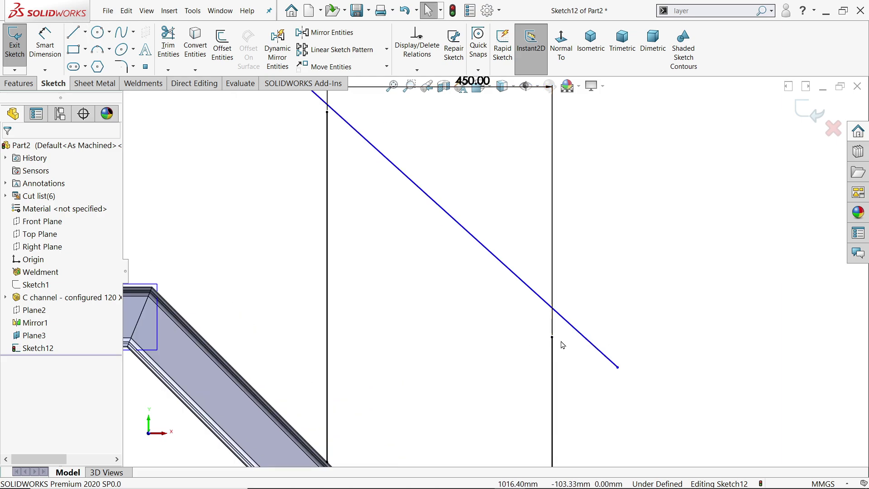
{"action": "left_click", "coordinate": [552, 337]}
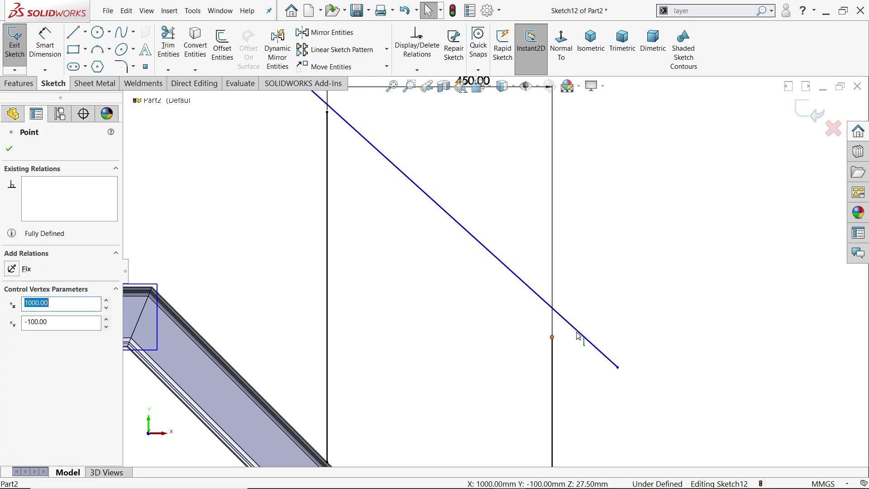
{"action": "left_click", "coordinate": [577, 331], "text": "ctrl"}
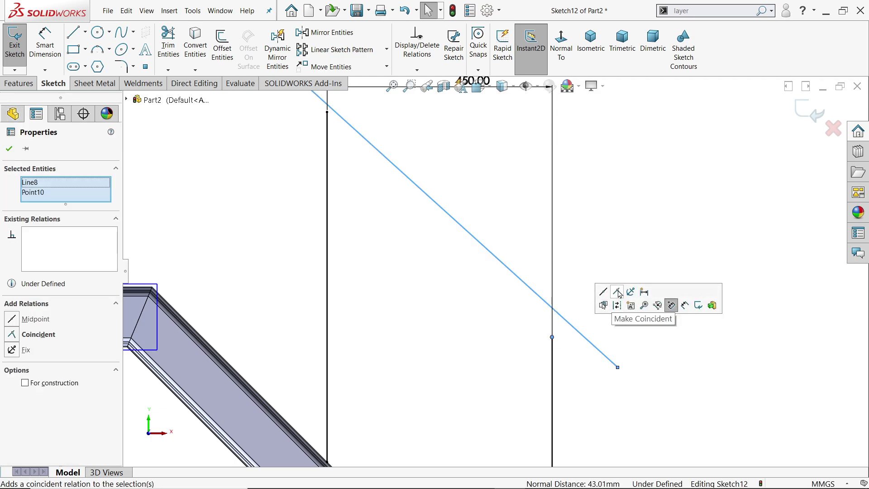
{"action": "left_click", "coordinate": [619, 294]}
- Make the second post's top endpoint coincident with the sloped handrail line
{"action": "scroll", "coordinate": [405, 142], "scroll_direction": "up", "scroll_amount": 2}
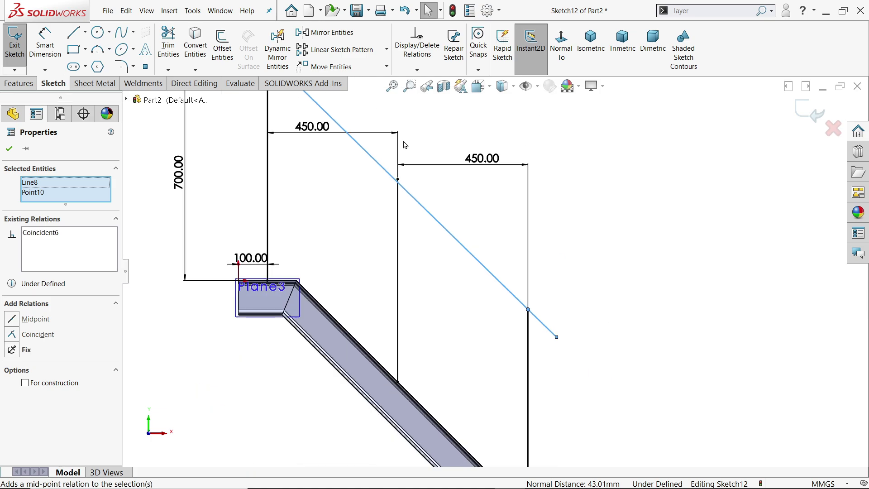
{"action": "scroll", "coordinate": [410, 147], "scroll_direction": "down", "scroll_amount": 3}
{"action": "left_click", "coordinate": [412, 246]}
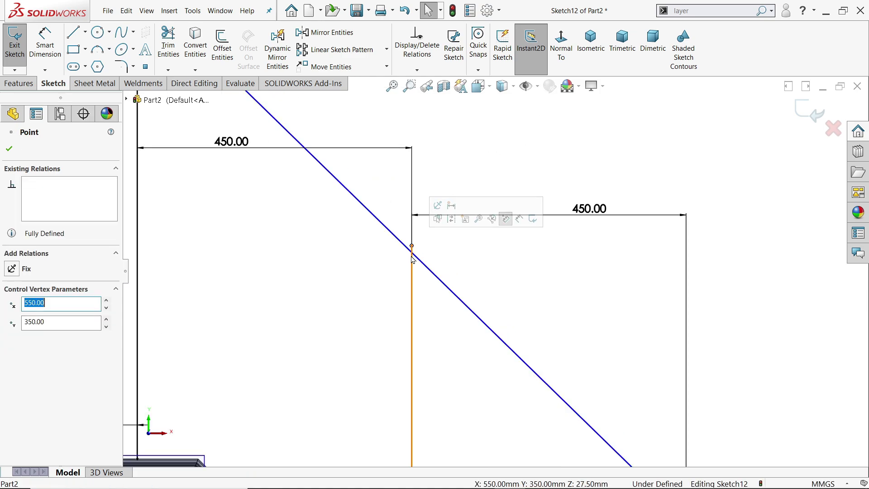
{"action": "left_click", "coordinate": [412, 259], "text": "ctrl"}
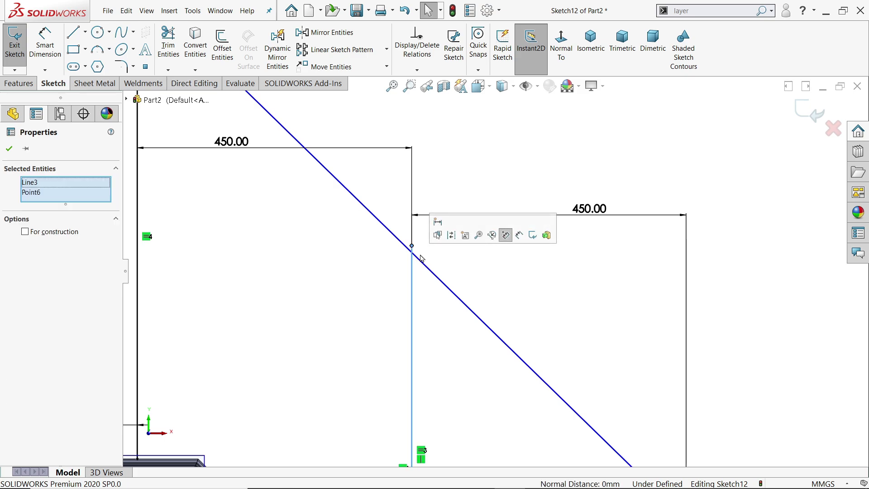
{"action": "left_click", "coordinate": [412, 247]}
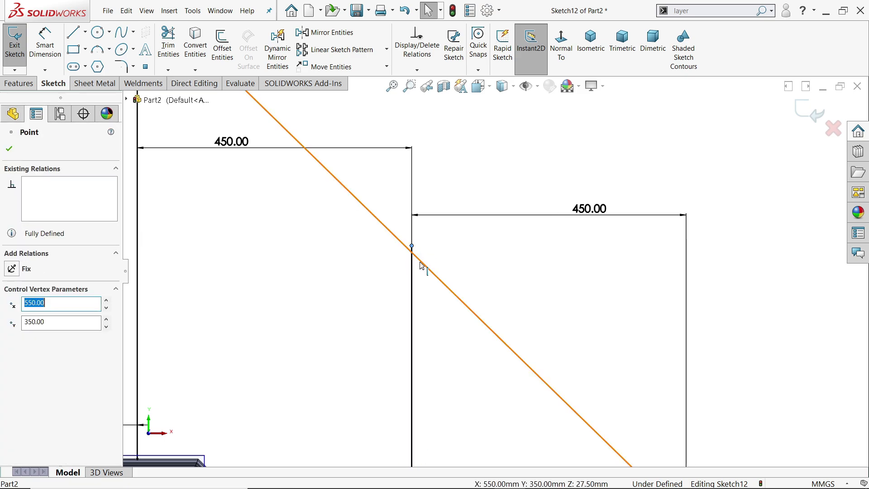
{"action": "left_click", "coordinate": [425, 259], "text": "ctrl"}
{"action": "scroll", "coordinate": [494, 255], "scroll_direction": "up", "scroll_amount": 7}
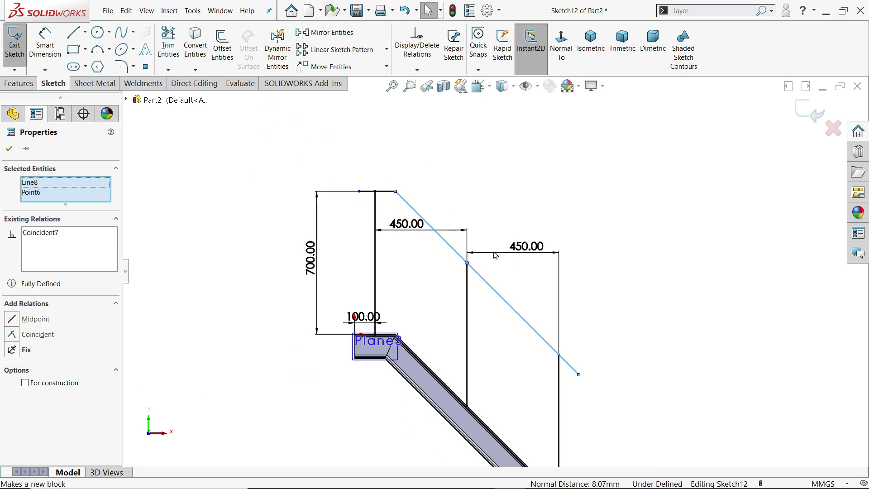
- Align the free end of the handrail's short horizontal line vertically with the sketch origin
{"action": "left_click", "coordinate": [479, 193]}
{"action": "scroll", "coordinate": [382, 294], "scroll_direction": "down", "scroll_amount": 3}
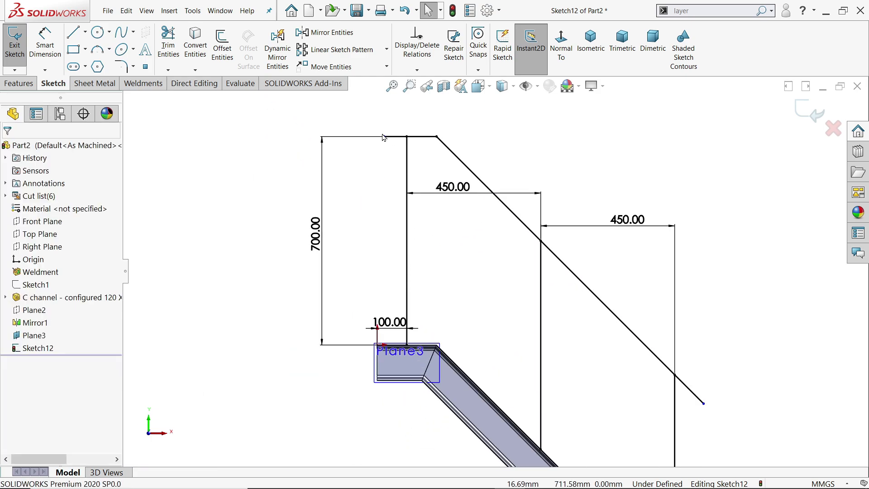
{"action": "left_click", "coordinate": [384, 136]}
{"action": "scroll", "coordinate": [380, 343], "scroll_direction": "up", "scroll_amount": 4}
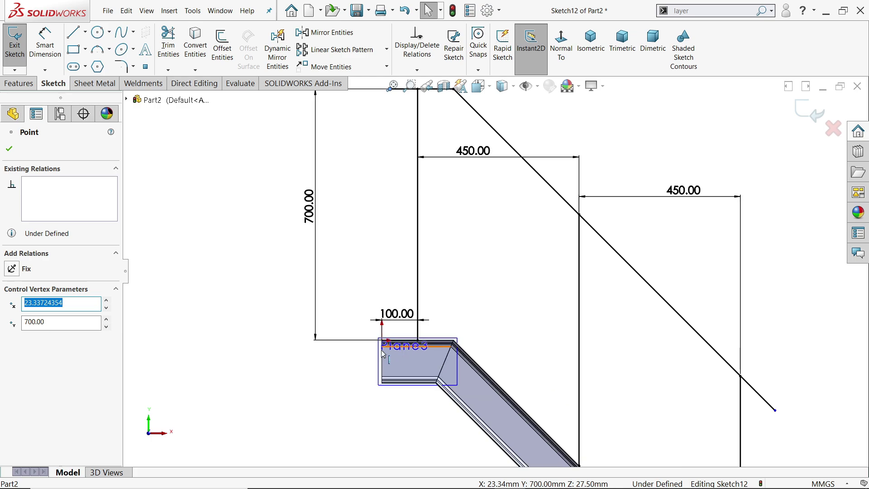
{"action": "scroll", "coordinate": [380, 343], "scroll_direction": "up", "scroll_amount": 1}
{"action": "left_click", "coordinate": [431, 316], "text": "ctrl"}
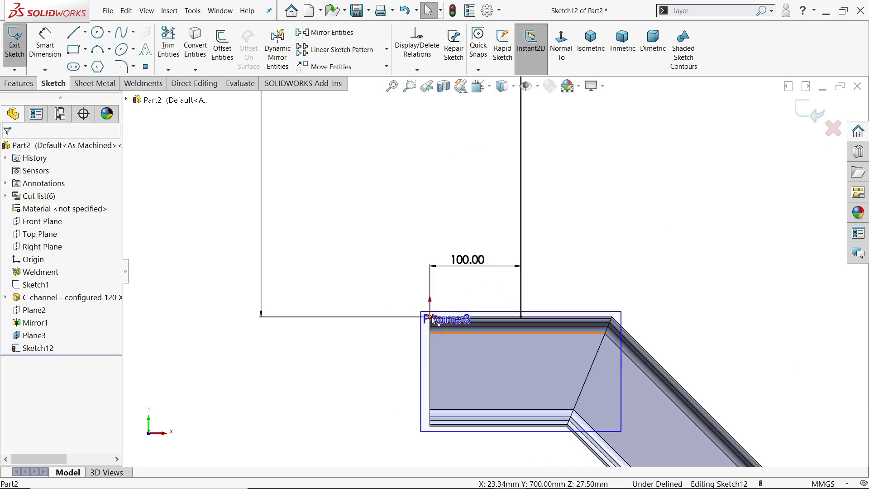
{"action": "scroll", "coordinate": [393, 334], "scroll_direction": "down", "scroll_amount": 4}
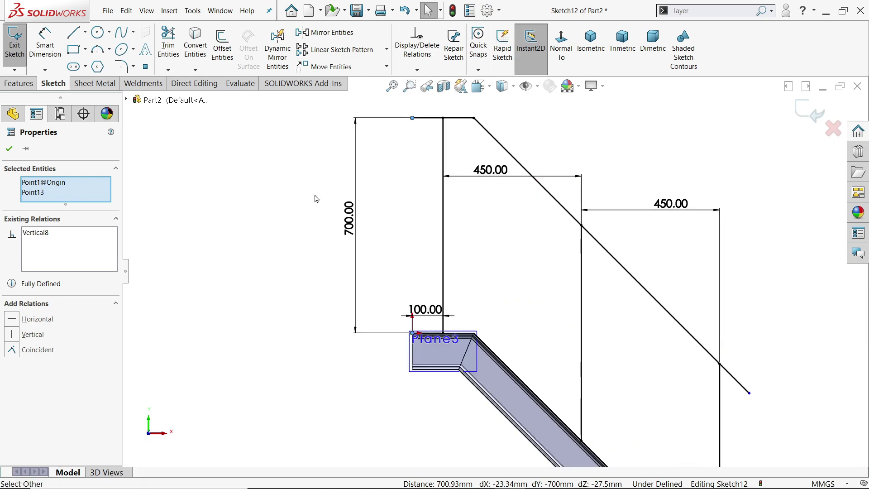
{"action": "left_click", "coordinate": [7, 149]}
{"action": "scroll", "coordinate": [539, 204], "scroll_direction": "up", "scroll_amount": 3}
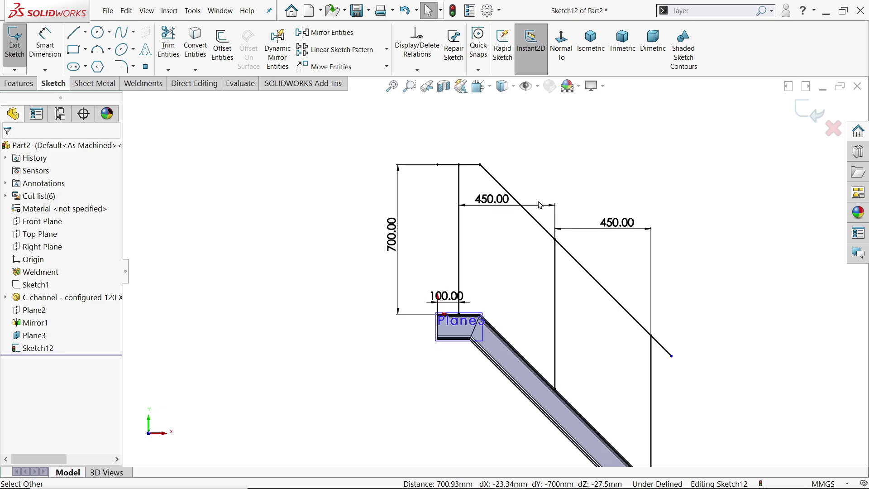
{"action": "scroll", "coordinate": [639, 340], "scroll_direction": "up", "scroll_amount": 2}
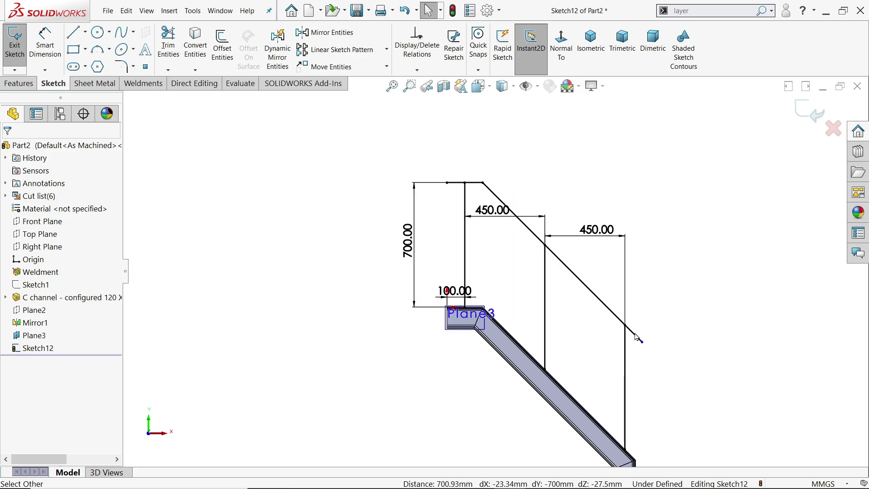
{"action": "scroll", "coordinate": [626, 346], "scroll_direction": "down", "scroll_amount": 3}
{"action": "left_click", "coordinate": [589, 308]}
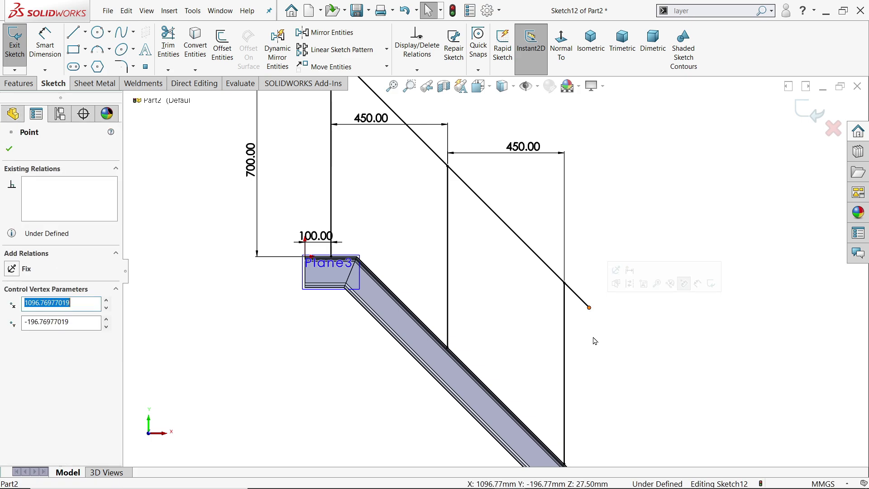
{"action": "scroll", "coordinate": [583, 341], "scroll_direction": "up", "scroll_amount": 2}
{"action": "scroll", "coordinate": [549, 371], "scroll_direction": "down", "scroll_amount": 4}
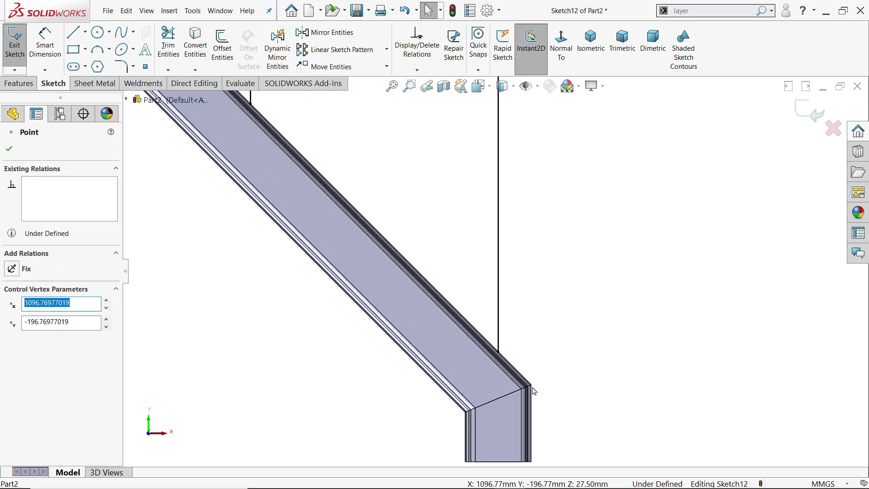
{"action": "left_click", "coordinate": [531, 386], "text": "ctrl"}
{"action": "scroll", "coordinate": [532, 388], "scroll_direction": "down", "scroll_amount": 4}
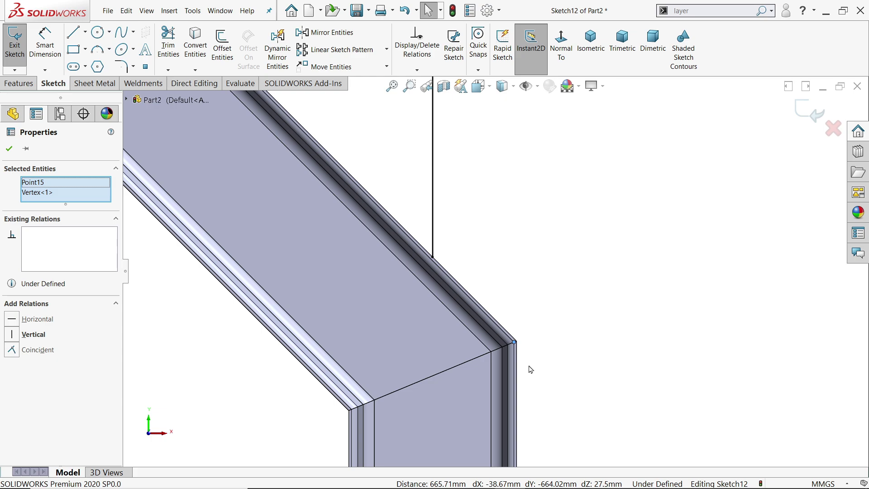
{"action": "key", "text": "Escape"}
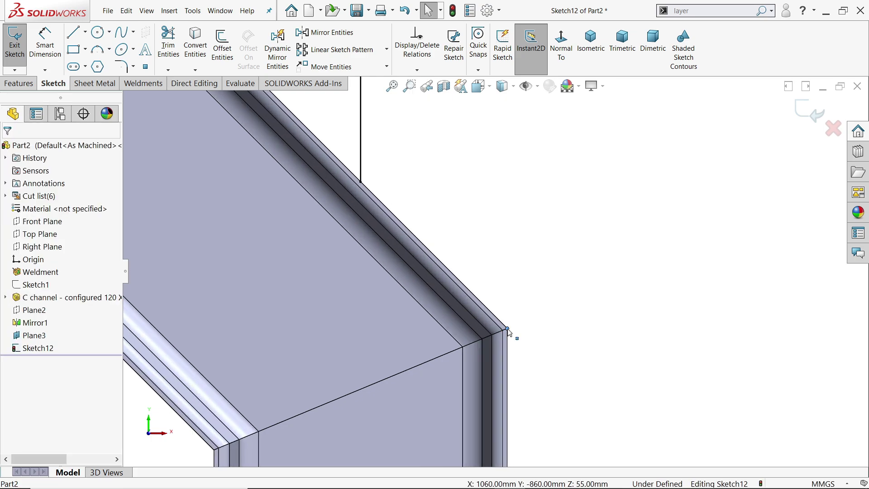
- Align the sloped handrail line's lower endpoint vertically with the outer corner vertex at the stringer's lower bend
{"action": "scroll", "coordinate": [508, 335], "scroll_direction": "up", "scroll_amount": 6}
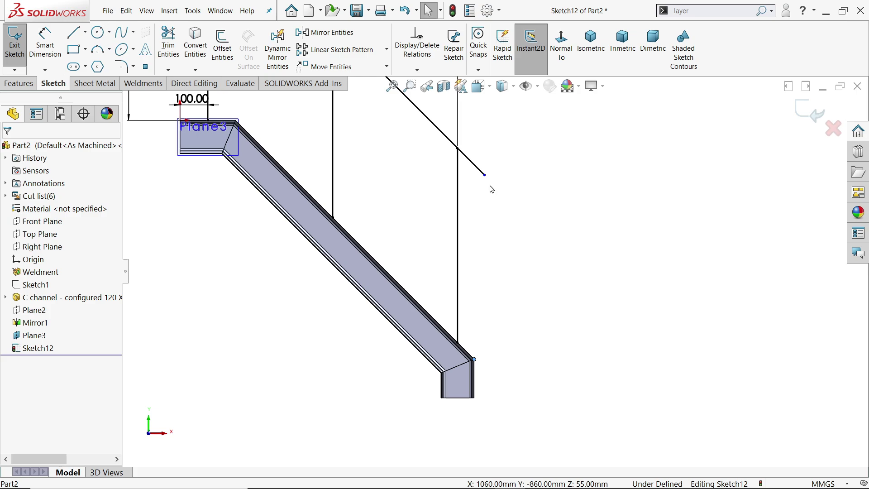
{"action": "left_click", "coordinate": [485, 176], "text": "ctrl"}
{"action": "left_click", "coordinate": [527, 136]}
{"action": "left_click", "coordinate": [533, 268]}
{"action": "scroll", "coordinate": [529, 275], "scroll_direction": "up", "scroll_amount": 5}
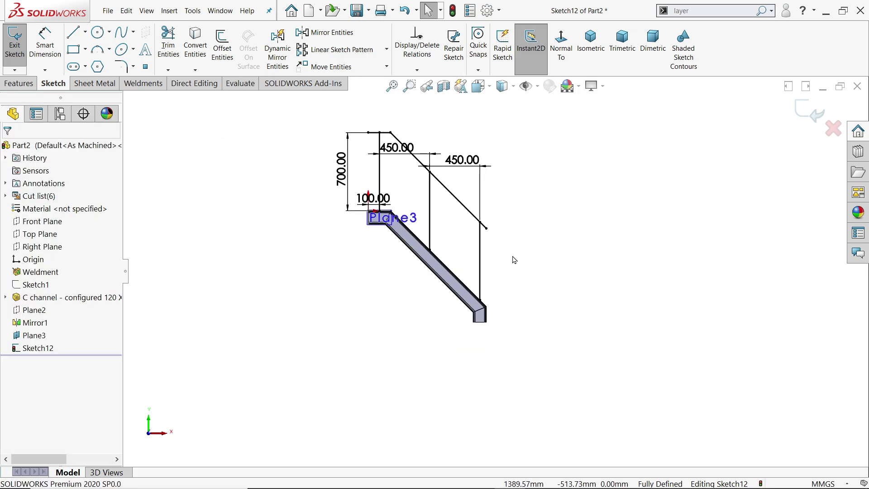
- Sketch a mid-rail from the third post as a sloped line about 1069 mm long at 135°, continued by a horizontal line past the first post
{"action": "scroll", "coordinate": [442, 159], "scroll_direction": "down", "scroll_amount": 3}
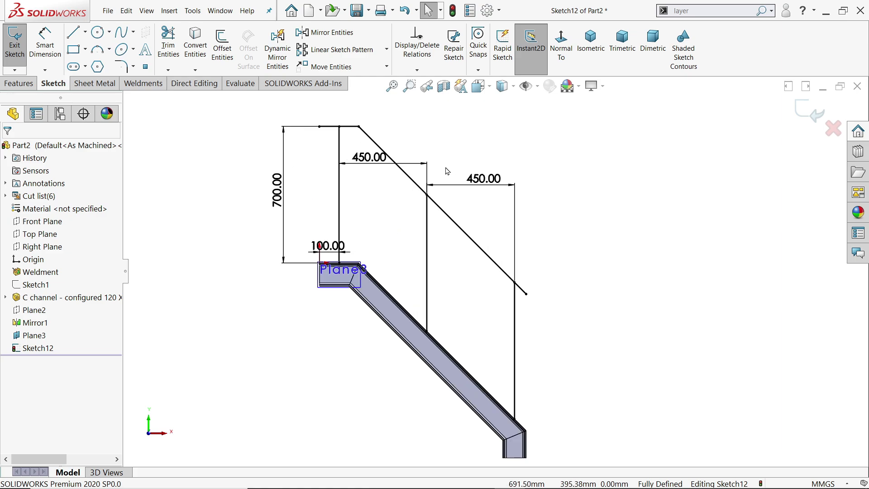
{"action": "left_click", "coordinate": [72, 34]}
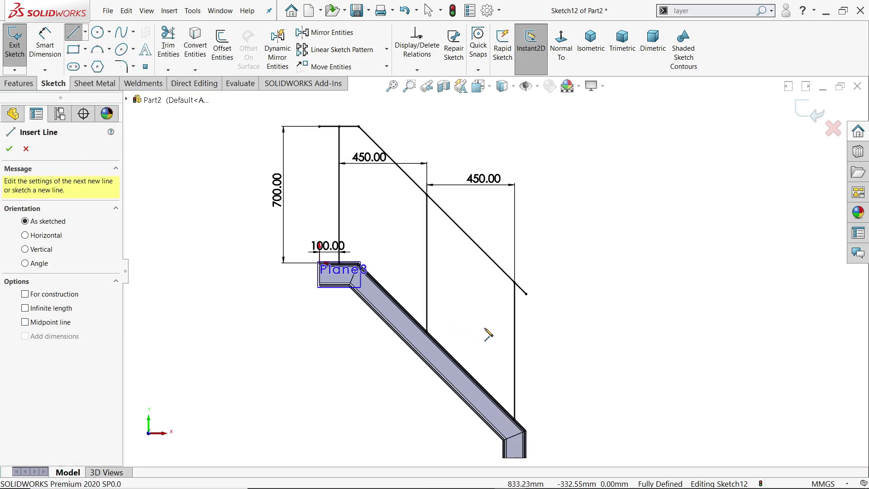
{"action": "left_click", "coordinate": [514, 350]}
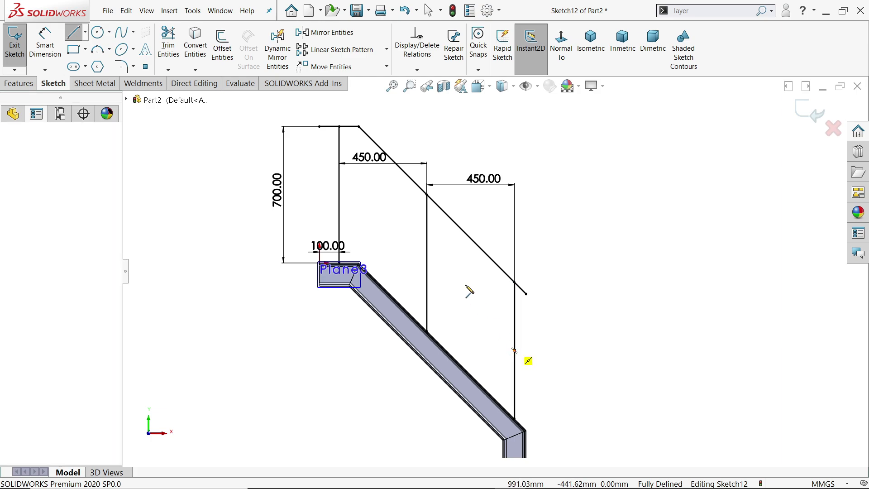
{"action": "left_click", "coordinate": [367, 203]}
{"action": "left_click", "coordinate": [319, 203]}
{"action": "right_click", "coordinate": [310, 175]}
{"action": "left_click", "coordinate": [328, 184]}
- Align the free end of the mid-rail's horizontal line vertically with the handrail's free end above it
{"action": "scroll", "coordinate": [367, 179], "scroll_direction": "down", "scroll_amount": 2}
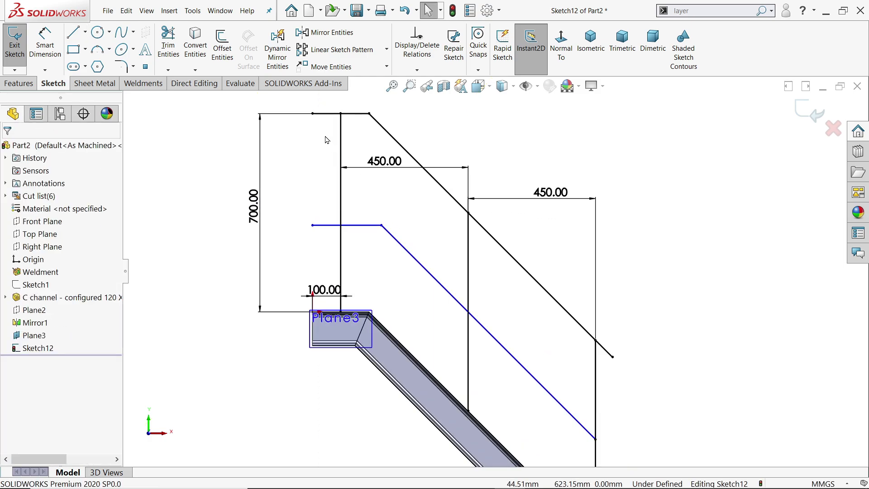
{"action": "left_click", "coordinate": [312, 113]}
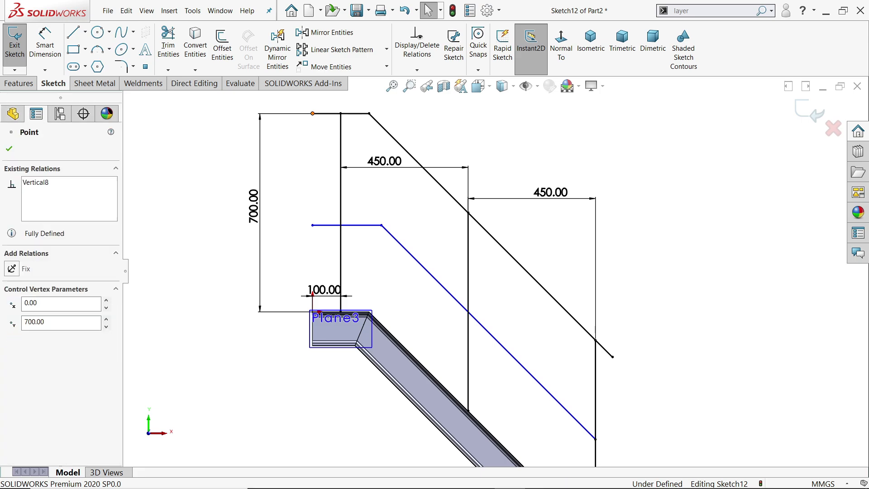
{"action": "left_click", "coordinate": [313, 225], "text": "ctrl"}
{"action": "left_click", "coordinate": [351, 188]}
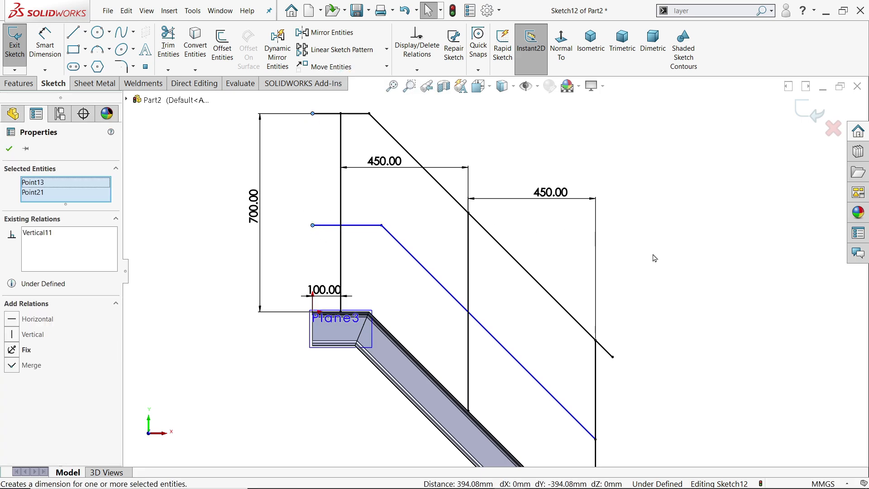
- Make the mid-rail's sloped line parallel to the sloped handrail line
{"action": "scroll", "coordinate": [663, 260], "scroll_direction": "up", "scroll_amount": 2}
{"action": "scroll", "coordinate": [550, 348], "scroll_direction": "down", "scroll_amount": 2}
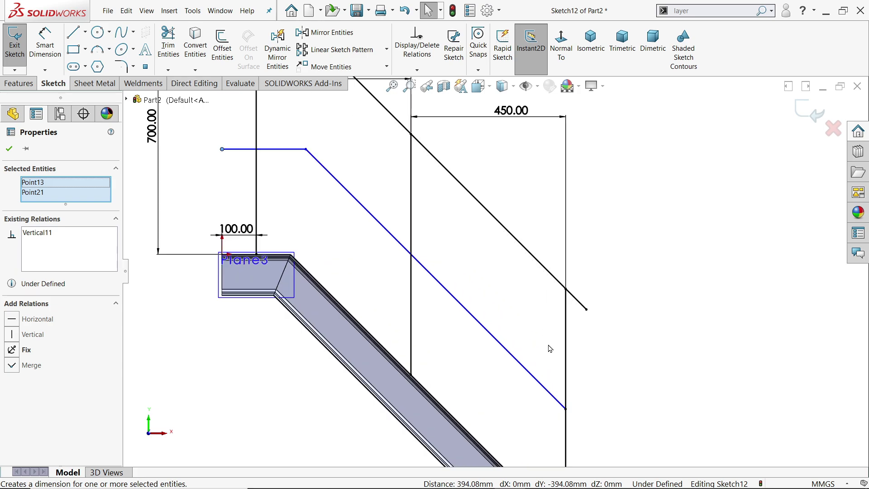
{"action": "left_click", "coordinate": [497, 342]}
{"action": "left_click", "coordinate": [556, 280], "text": "ctrl"}
{"action": "left_click", "coordinate": [633, 248]}
{"action": "left_click", "coordinate": [626, 189]}
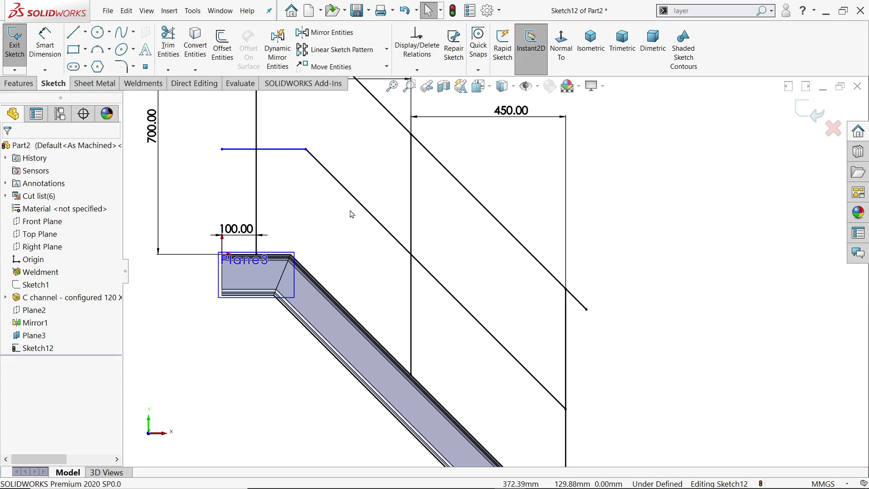
- Dimension the vertical distance between the handrail's and mid-rail's horizontal lines as 350 mm and exit the sketch
{"action": "scroll", "coordinate": [394, 175], "scroll_direction": "up", "scroll_amount": 3}
{"action": "scroll", "coordinate": [397, 164], "scroll_direction": "down", "scroll_amount": 2}
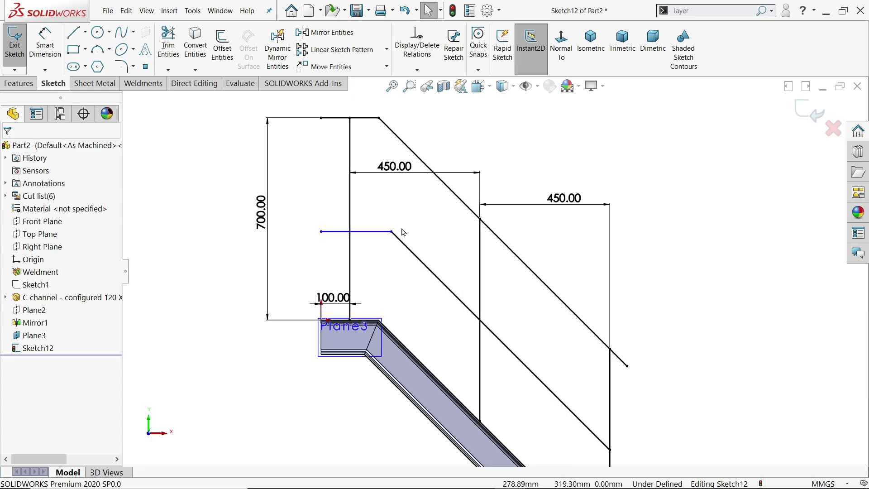
{"action": "left_click", "coordinate": [45, 45]}
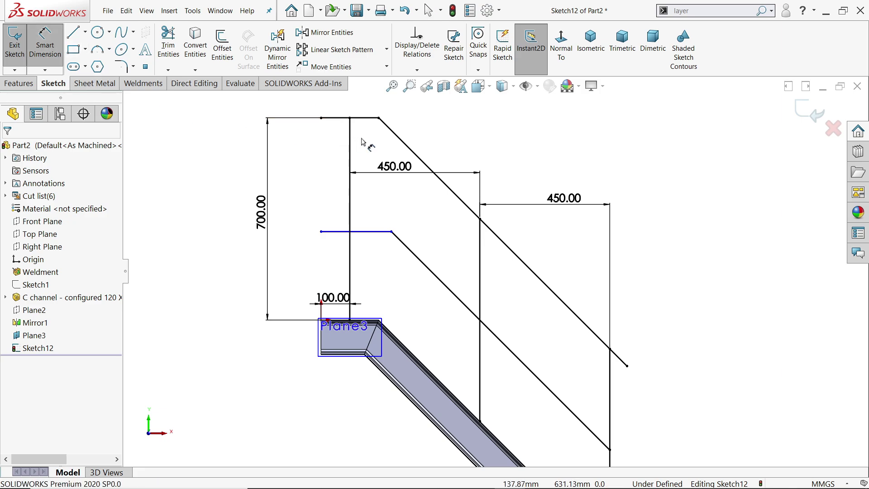
{"action": "scroll", "coordinate": [343, 134], "scroll_direction": "down", "scroll_amount": 2}
{"action": "left_click", "coordinate": [341, 129]}
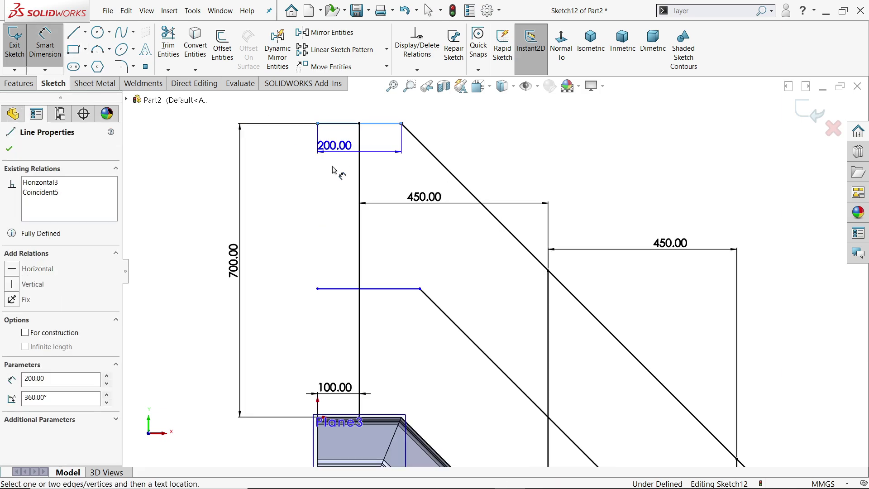
{"action": "left_click", "coordinate": [338, 289]}
{"action": "left_click", "coordinate": [302, 209]}
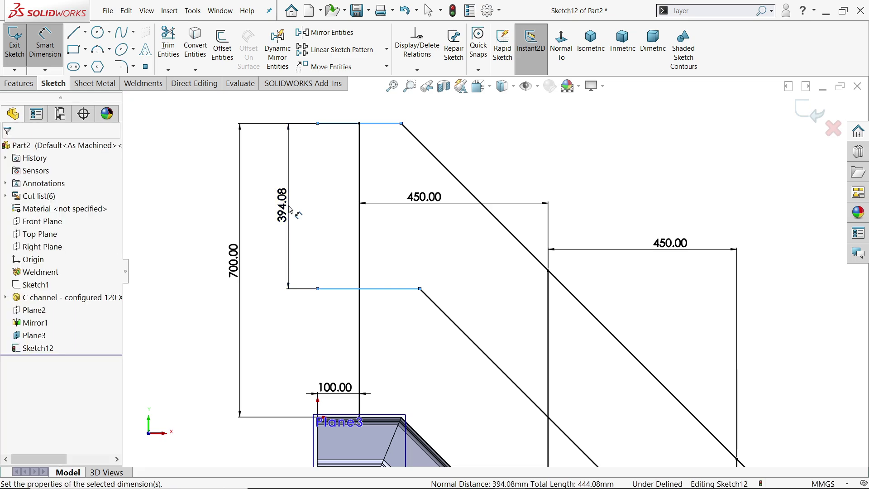
{"action": "type", "text": "350"}
{"action": "key", "text": "Return"}
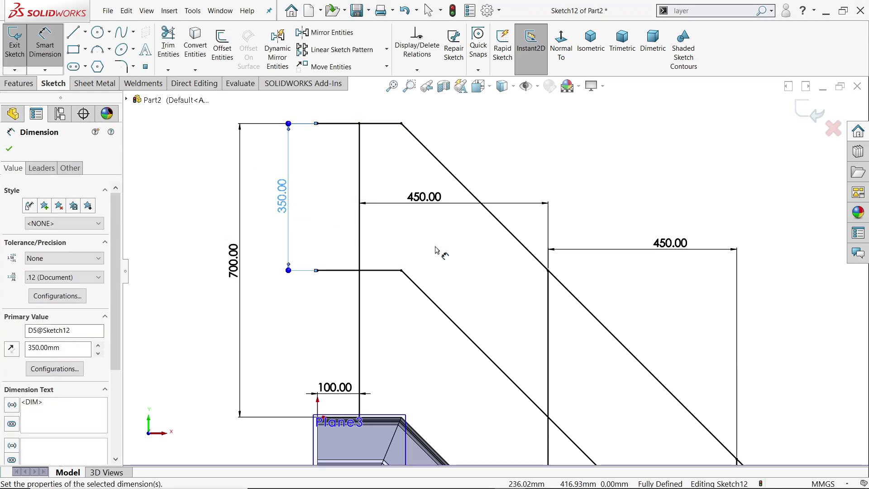
{"action": "scroll", "coordinate": [436, 248], "scroll_direction": "up", "scroll_amount": 3}
{"action": "scroll", "coordinate": [552, 345], "scroll_direction": "down", "scroll_amount": 3}
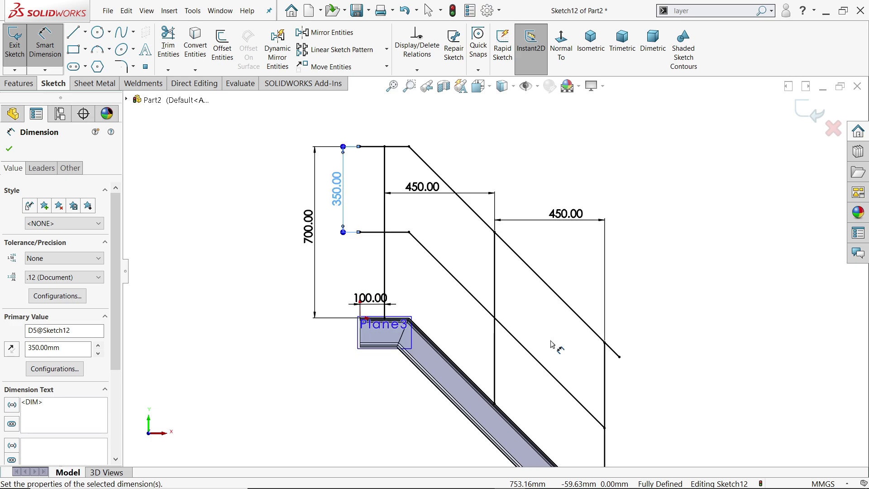
{"action": "left_click", "coordinate": [9, 149]}
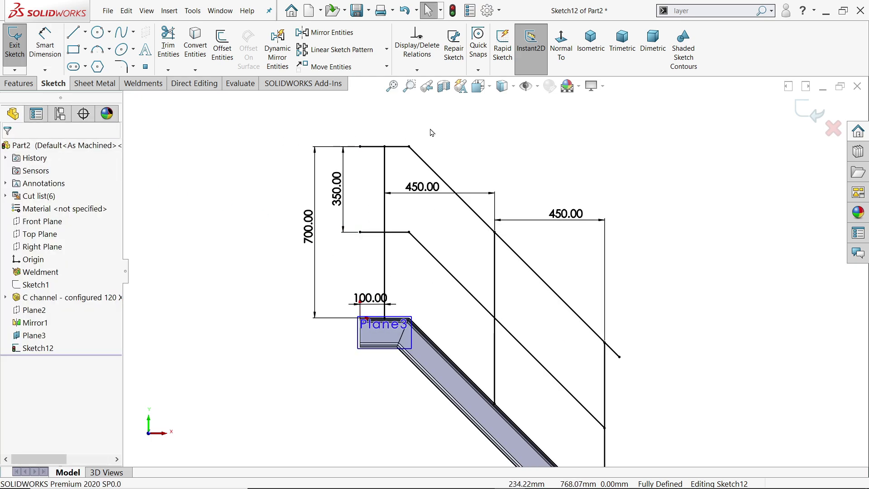
{"action": "left_click", "coordinate": [800, 110]}
- Set up a structural member with the iso configured pipe profile, size 33.7 x 4.0
{"action": "left_click", "coordinate": [141, 84]}
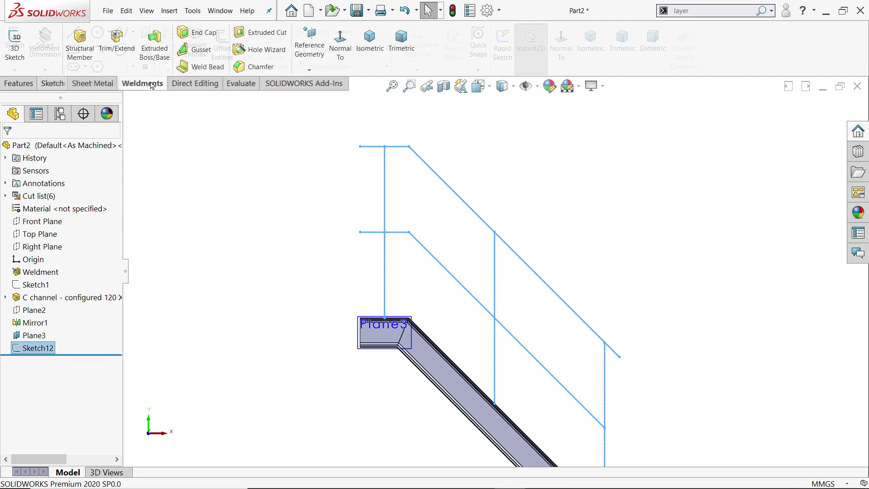
{"action": "left_click", "coordinate": [80, 53]}
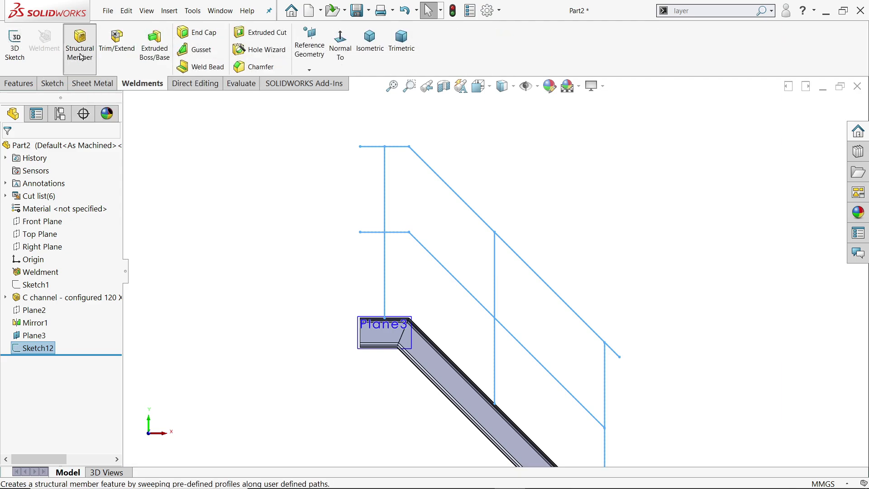
{"action": "left_click", "coordinate": [370, 43]}
{"action": "scroll", "coordinate": [492, 255], "scroll_direction": "down", "scroll_amount": 2}
{"action": "left_click", "coordinate": [36, 233]}
{"action": "left_click", "coordinate": [36, 237]}
{"action": "left_click", "coordinate": [30, 260]}
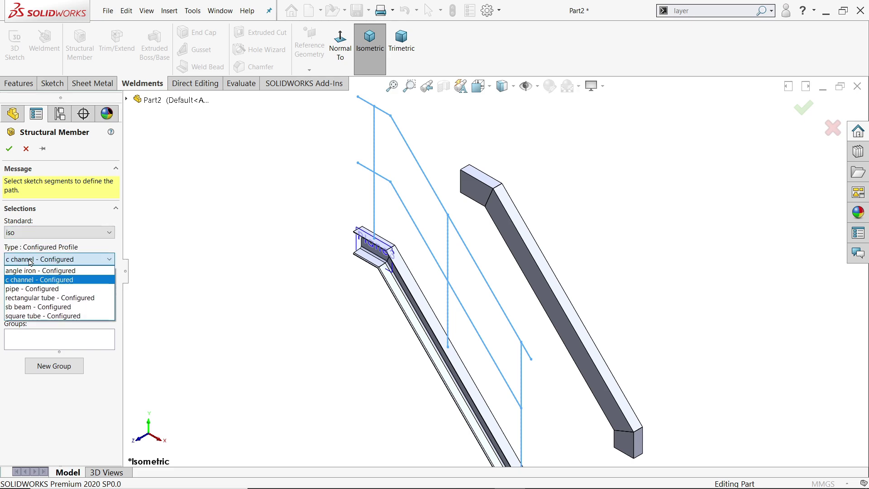
{"action": "left_click", "coordinate": [22, 288]}
{"action": "left_click", "coordinate": [23, 288]}
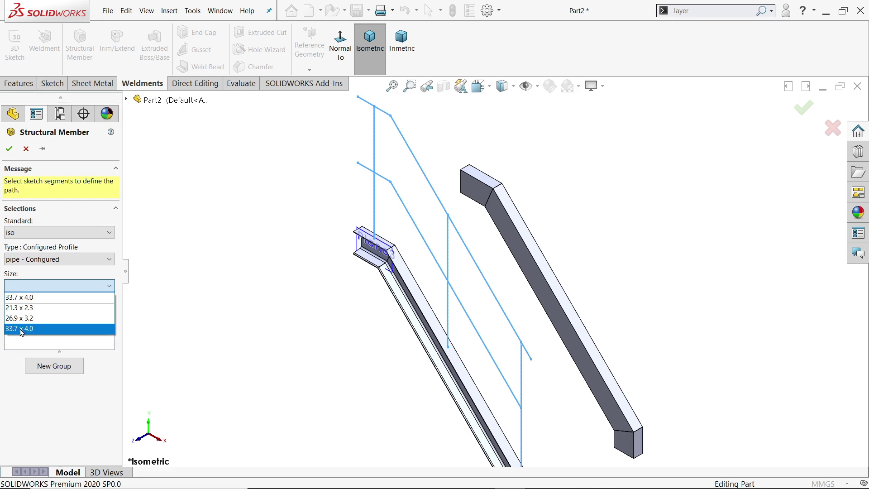
{"action": "left_click", "coordinate": [22, 330]}
{"action": "left_click", "coordinate": [28, 342]}
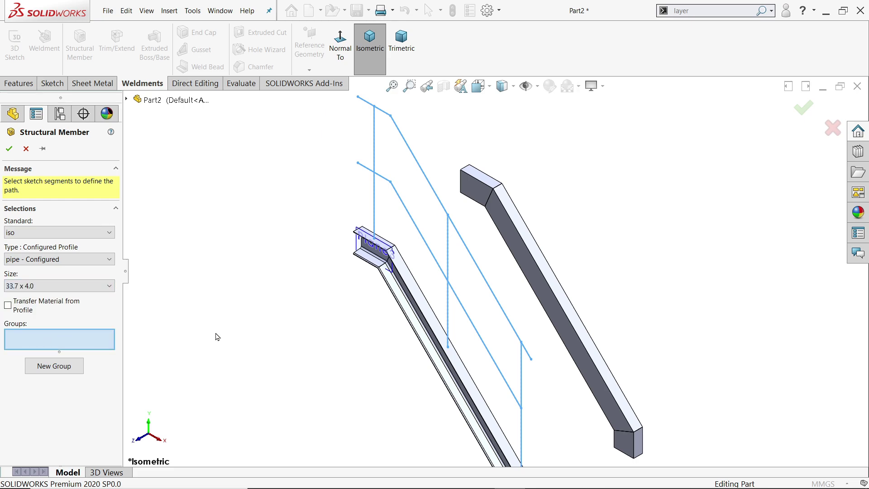
- Assign the mid-rail's horizontal and sloped lines to one path group and the handrail's two lines to a second group
{"action": "left_click", "coordinate": [384, 181]}
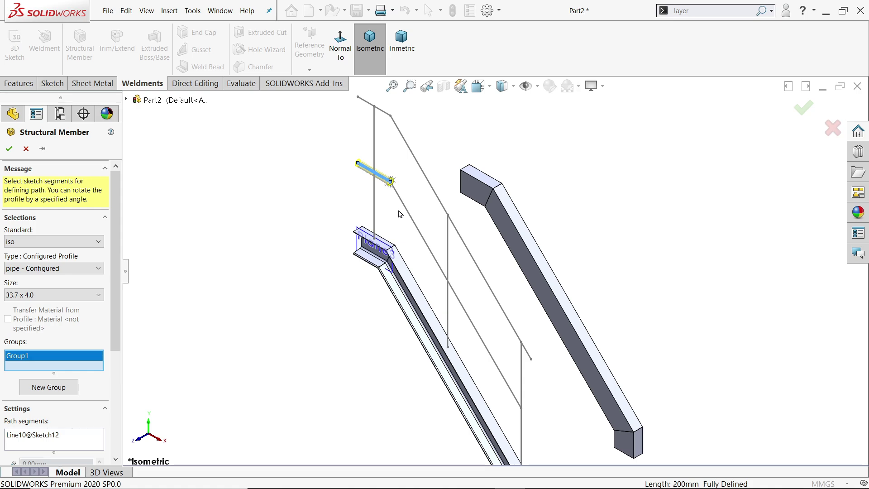
{"action": "left_click", "coordinate": [415, 229]}
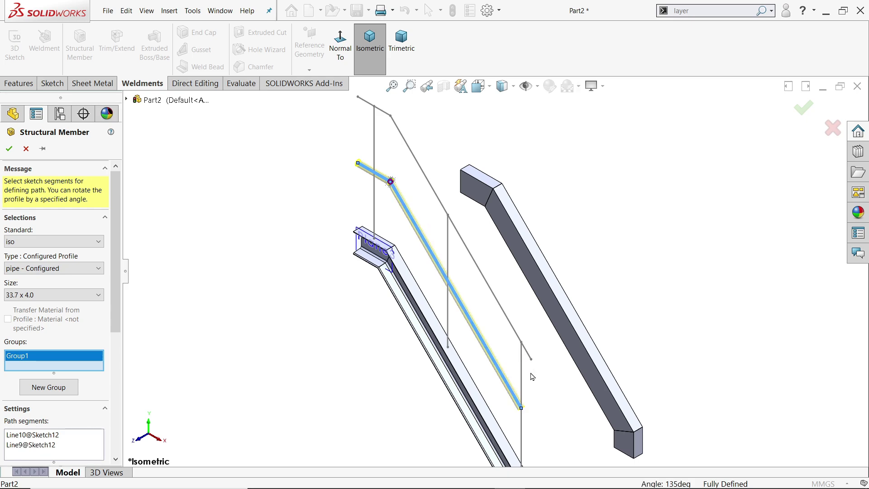
{"action": "left_click", "coordinate": [48, 387]}
{"action": "left_click", "coordinate": [381, 113]}
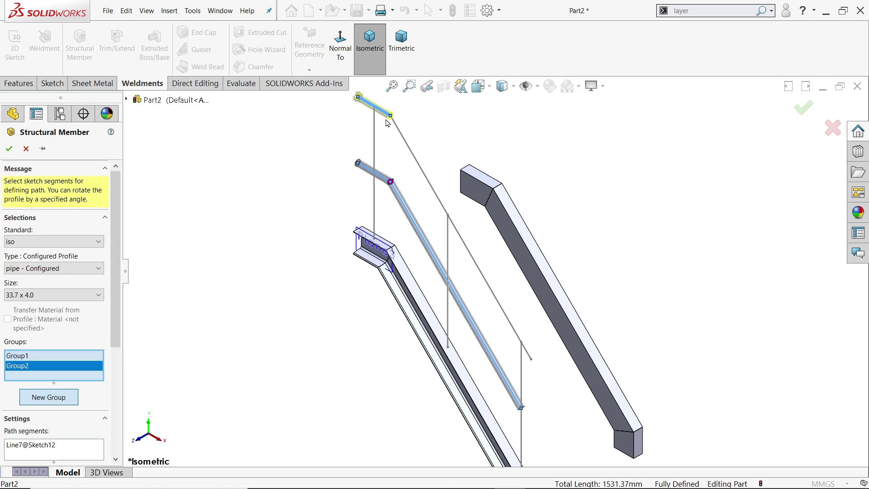
{"action": "left_click", "coordinate": [400, 135]}
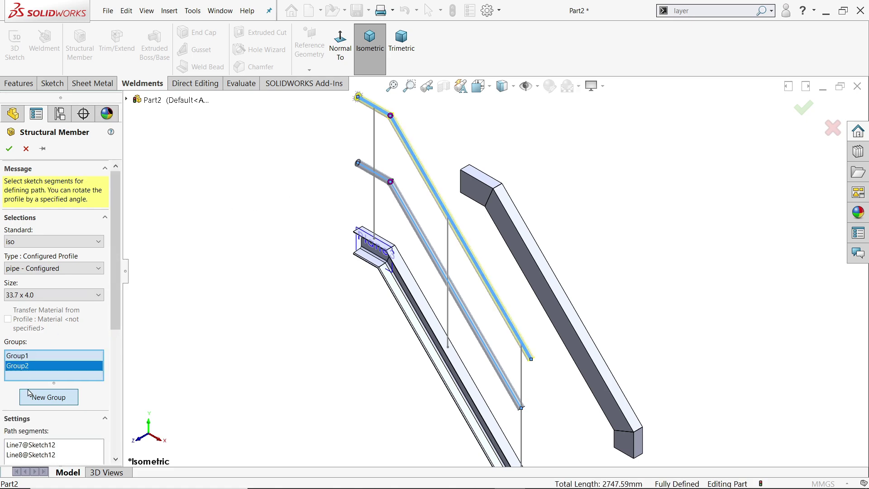
- Add the three vertical post lines as a third path group and create the pipe members
{"action": "left_click", "coordinate": [38, 398]}
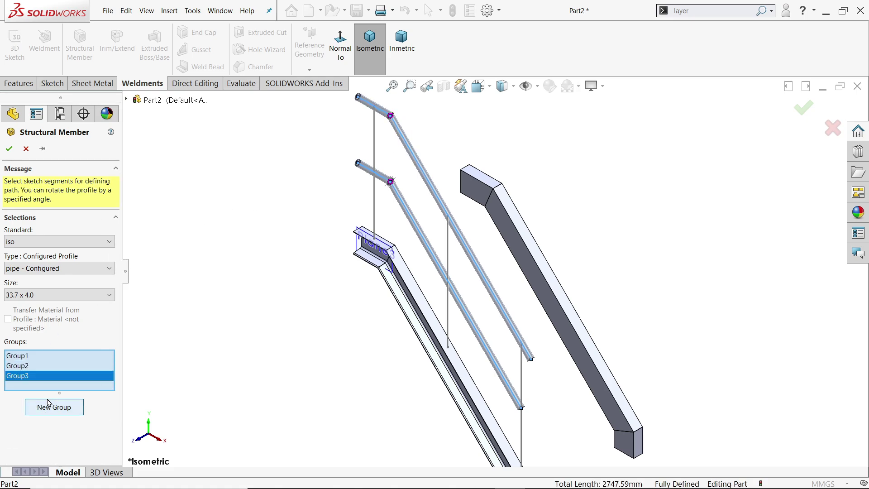
{"action": "left_click", "coordinate": [375, 217]}
{"action": "left_click", "coordinate": [449, 302]}
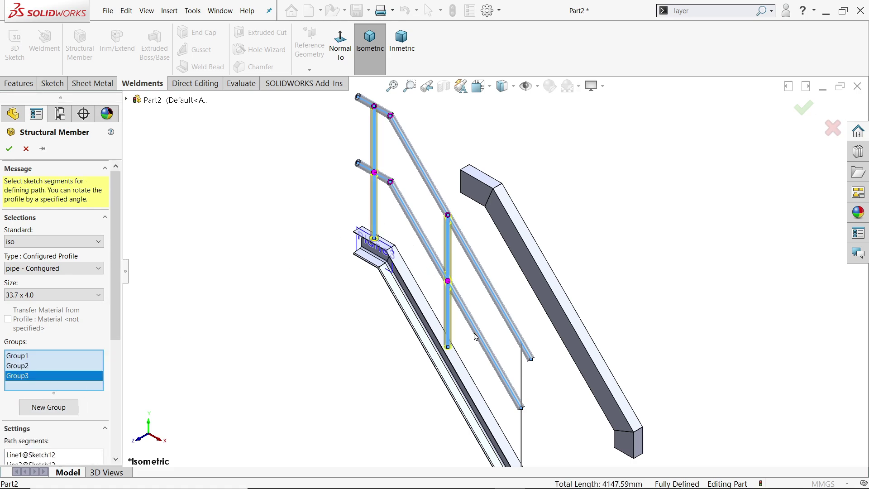
{"action": "left_click", "coordinate": [522, 380]}
{"action": "scroll", "coordinate": [506, 357], "scroll_direction": "up", "scroll_amount": 2}
{"action": "scroll", "coordinate": [506, 358], "scroll_direction": "down", "scroll_amount": 3}
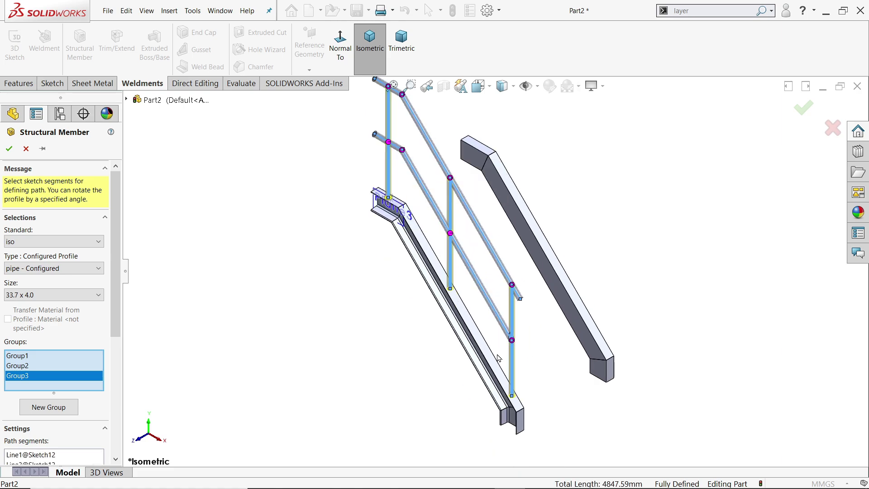
{"action": "left_click_drag", "start_coordinate": [114, 328], "coordinate": [113, 448]}
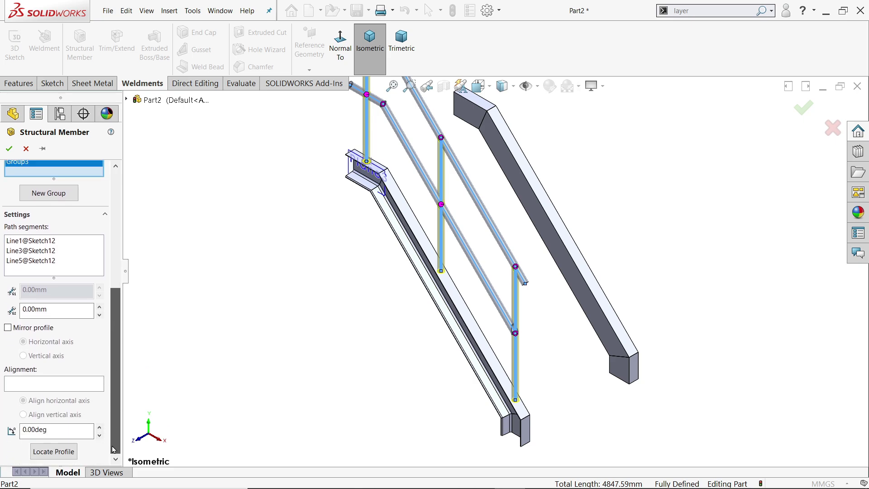
{"action": "scroll", "coordinate": [112, 440], "scroll_direction": "up", "scroll_amount": 5}
{"action": "left_click", "coordinate": [9, 149]}
- Hide the reference plane at the upper end of the stringer
{"action": "scroll", "coordinate": [353, 145], "scroll_direction": "up", "scroll_amount": 6}
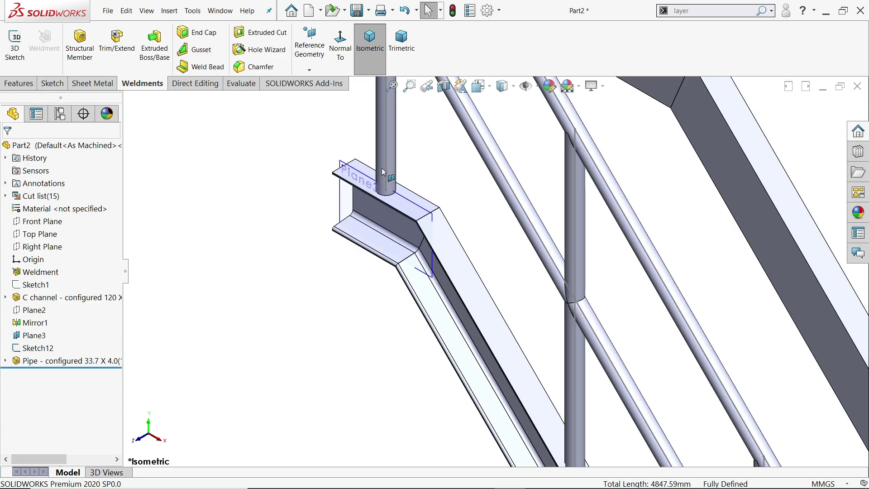
{"action": "left_click", "coordinate": [344, 199]}
{"action": "left_click", "coordinate": [385, 181]}
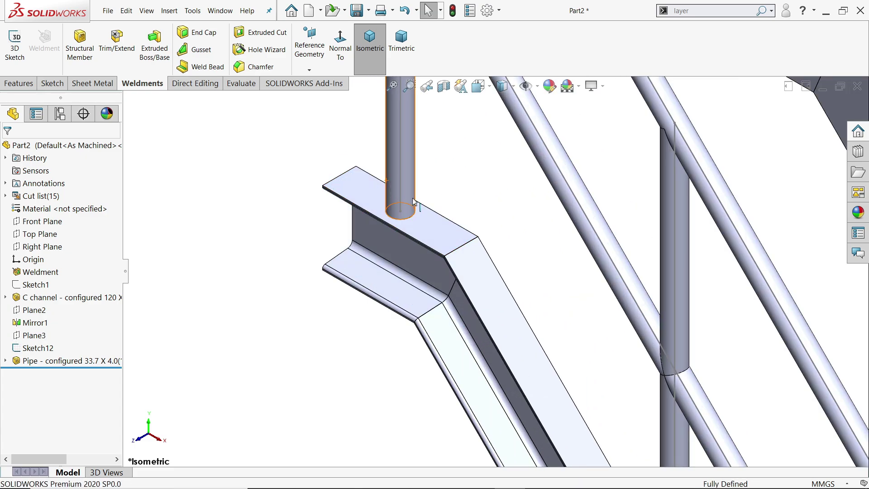
- Examine how the lower ends of the handrail posts meet the stringer's sloped flange
{"action": "scroll", "coordinate": [384, 190], "scroll_direction": "down", "scroll_amount": 6}
{"action": "scroll", "coordinate": [542, 288], "scroll_direction": "up", "scroll_amount": 8}
{"action": "scroll", "coordinate": [541, 289], "scroll_direction": "down", "scroll_amount": 6}
{"action": "middle_click_drag", "start_coordinate": [484, 324], "coordinate": [372, 307]}
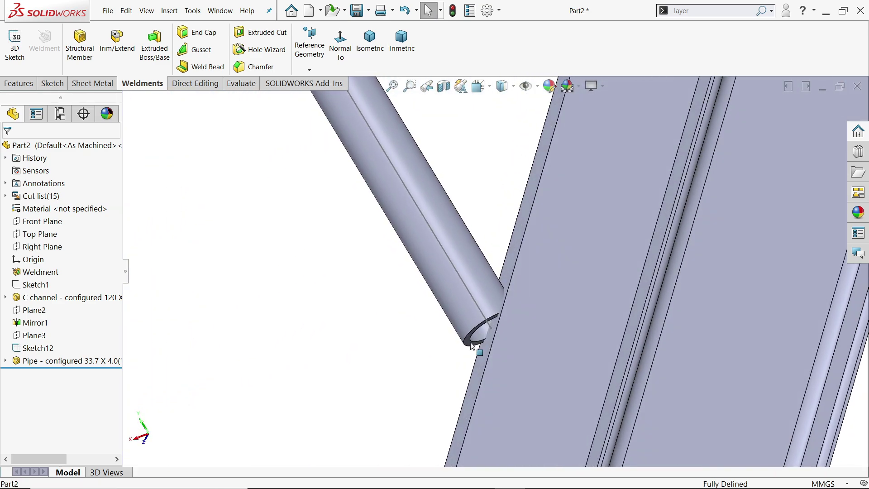
{"action": "scroll", "coordinate": [471, 344], "scroll_direction": "down", "scroll_amount": 2}
{"action": "scroll", "coordinate": [500, 324], "scroll_direction": "up", "scroll_amount": 1}
{"action": "scroll", "coordinate": [496, 309], "scroll_direction": "down", "scroll_amount": 5}
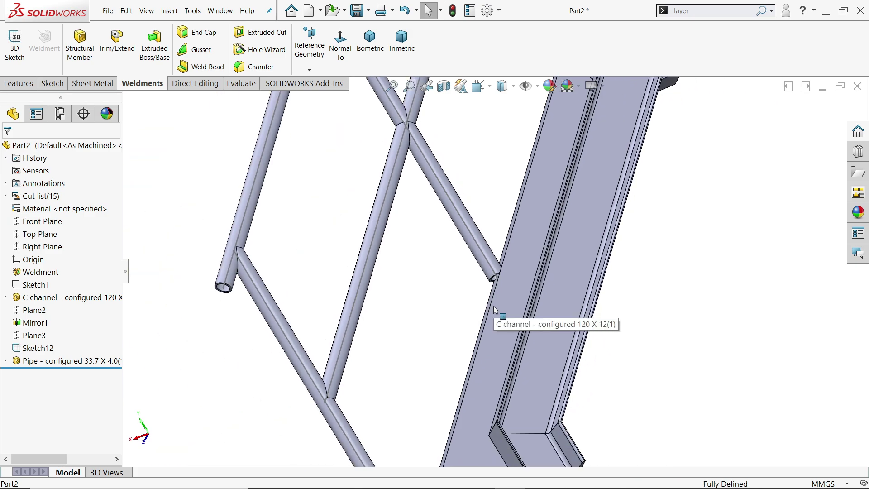
{"action": "scroll", "coordinate": [496, 315], "scroll_direction": "up", "scroll_amount": 3}
{"action": "scroll", "coordinate": [496, 319], "scroll_direction": "up", "scroll_amount": 3}
{"action": "scroll", "coordinate": [468, 300], "scroll_direction": "up", "scroll_amount": 8}
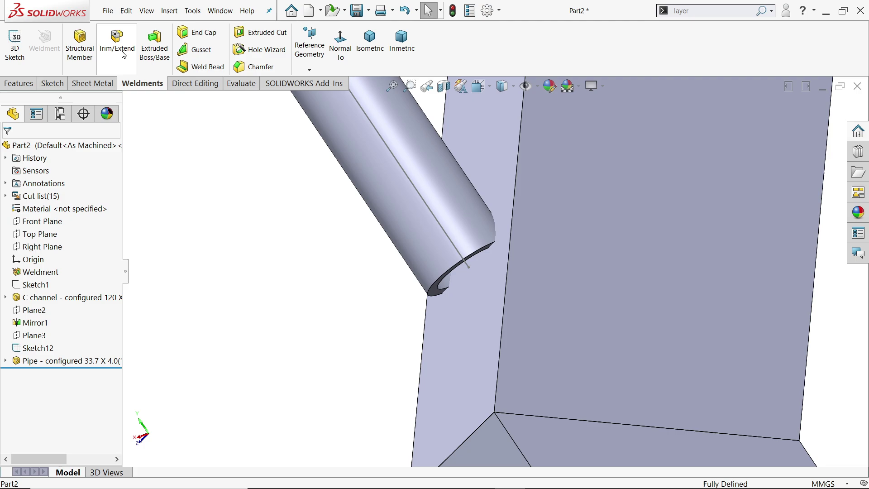
- Set up an End Trim of the lowest post's bottom pipe segment with the stringer's sloped flange face as trimming boundary
{"action": "left_click", "coordinate": [117, 45]}
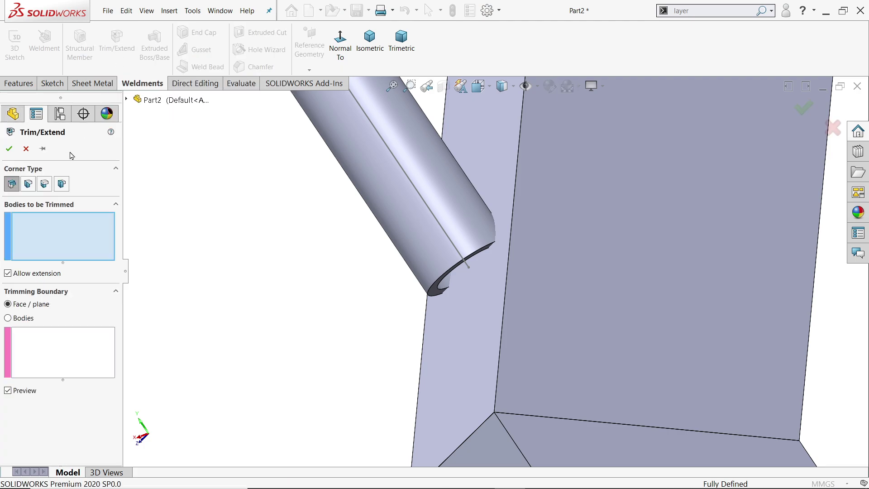
{"action": "left_click", "coordinate": [12, 184]}
{"action": "left_click", "coordinate": [406, 214]}
{"action": "scroll", "coordinate": [429, 251], "scroll_direction": "up", "scroll_amount": 12}
{"action": "scroll", "coordinate": [486, 215], "scroll_direction": "down", "scroll_amount": 8}
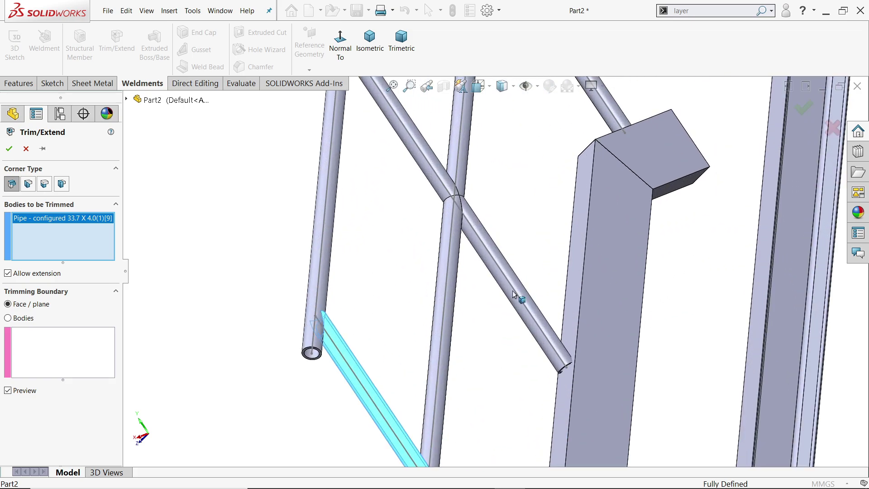
{"action": "left_click", "coordinate": [37, 354]}
{"action": "scroll", "coordinate": [518, 365], "scroll_direction": "up", "scroll_amount": 5}
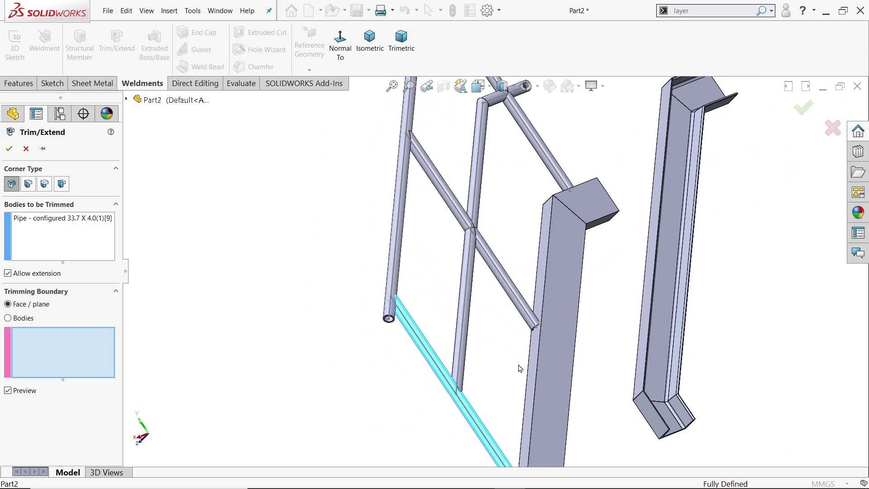
{"action": "scroll", "coordinate": [546, 341], "scroll_direction": "down", "scroll_amount": 5}
{"action": "scroll", "coordinate": [524, 330], "scroll_direction": "down", "scroll_amount": 2}
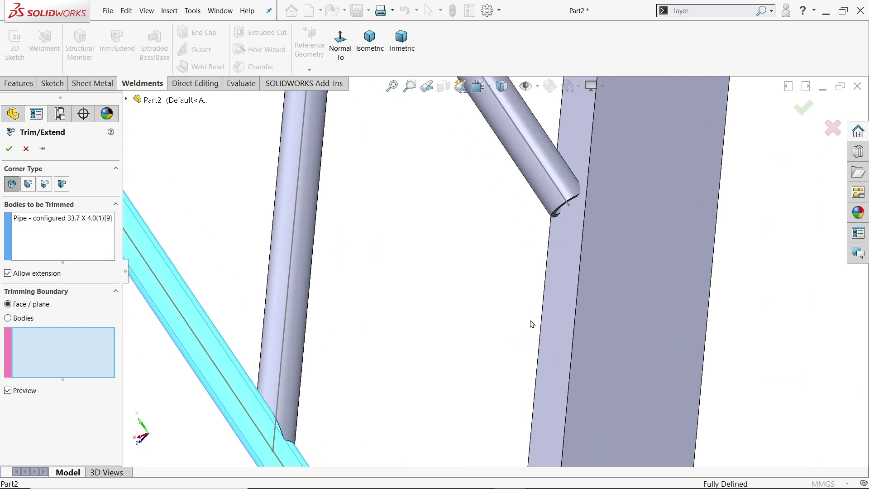
{"action": "left_click", "coordinate": [576, 275]}
{"action": "scroll", "coordinate": [569, 293], "scroll_direction": "up", "scroll_amount": 2}
{"action": "scroll", "coordinate": [497, 443], "scroll_direction": "down", "scroll_amount": 4}
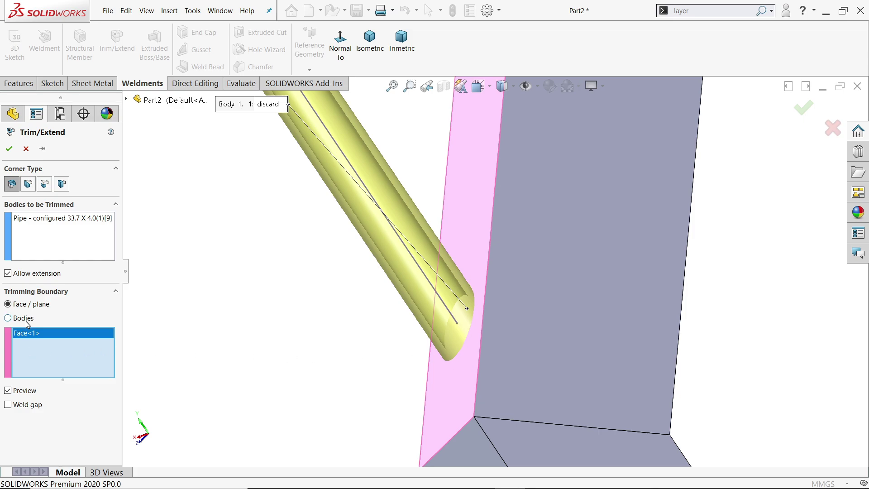
- Try the sloped C-channel body as the trimming boundary for the lowest post
{"action": "left_click", "coordinate": [9, 318]}
{"action": "left_click", "coordinate": [465, 376]}
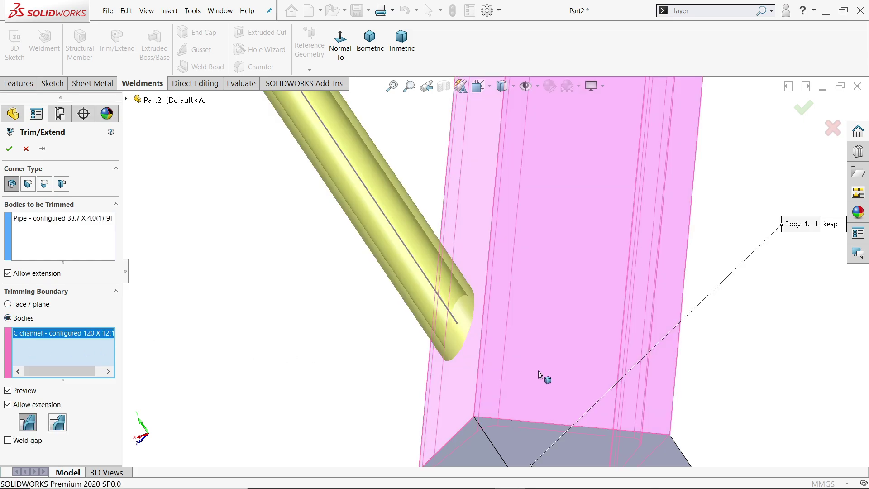
{"action": "scroll", "coordinate": [538, 379], "scroll_direction": "up", "scroll_amount": 4}
{"action": "middle_click_drag", "start_coordinate": [551, 372], "coordinate": [655, 291]}
{"action": "scroll", "coordinate": [576, 373], "scroll_direction": "down", "scroll_amount": 3}
{"action": "middle_click_drag", "start_coordinate": [490, 351], "coordinate": [513, 317]}
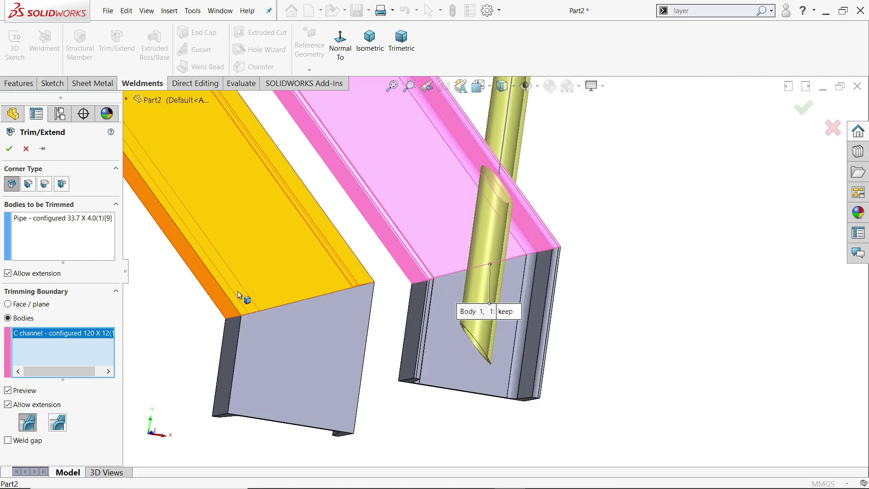
- Use the stringer's sloped top face as trimming boundary, add the middle post's lower segment and apply the trim
{"action": "left_click", "coordinate": [8, 304]}
{"action": "middle_click_drag", "start_coordinate": [510, 239], "coordinate": [452, 240]}
{"action": "left_click", "coordinate": [540, 213]}
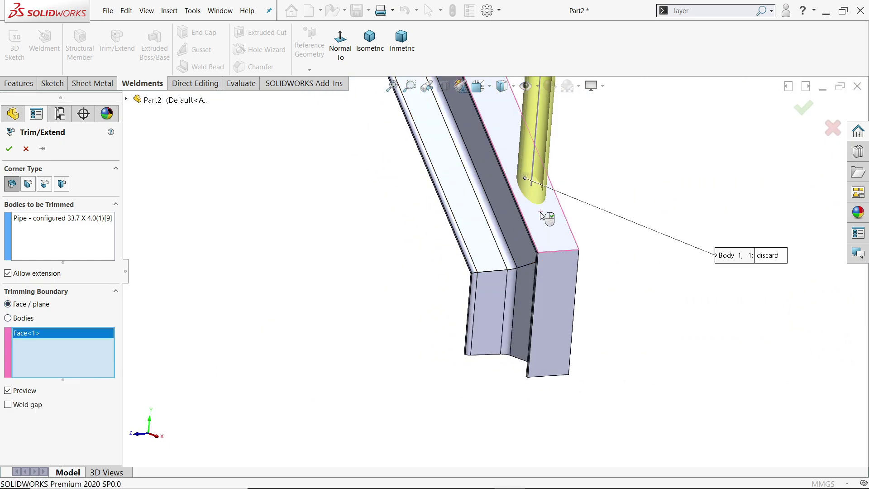
{"action": "left_click", "coordinate": [58, 241]}
{"action": "scroll", "coordinate": [312, 241], "scroll_direction": "up", "scroll_amount": 3}
{"action": "scroll", "coordinate": [401, 243], "scroll_direction": "down", "scroll_amount": 2}
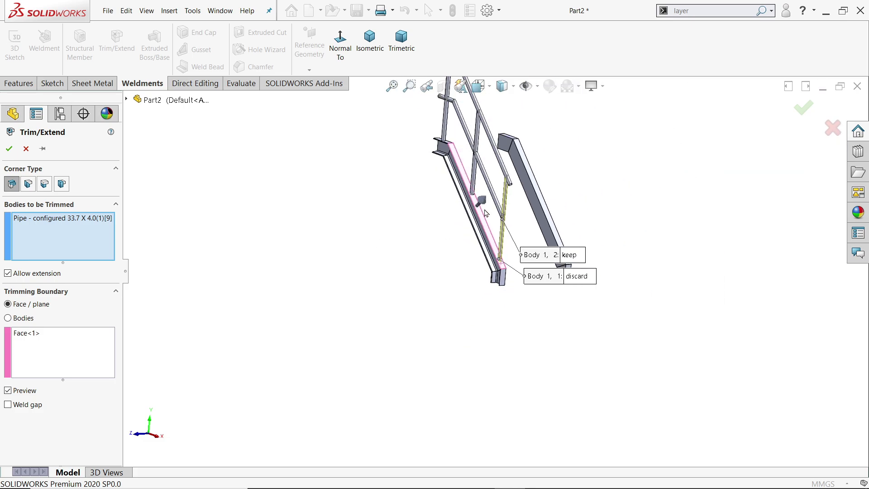
{"action": "scroll", "coordinate": [486, 213], "scroll_direction": "down", "scroll_amount": 3}
{"action": "left_click", "coordinate": [453, 181]}
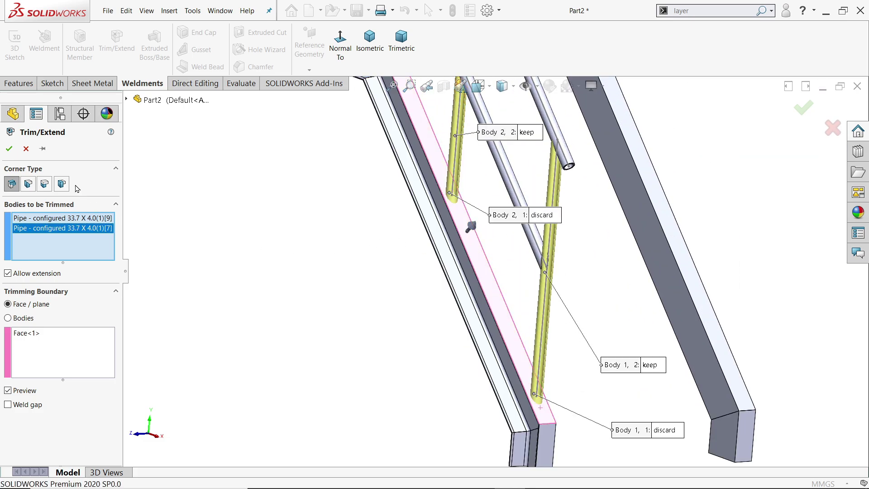
{"action": "left_click", "coordinate": [9, 149]}
- Cut a section view through Plane3 and examine the joints between the posts, handrail and mid-rail
{"action": "scroll", "coordinate": [457, 219], "scroll_direction": "down", "scroll_amount": 5}
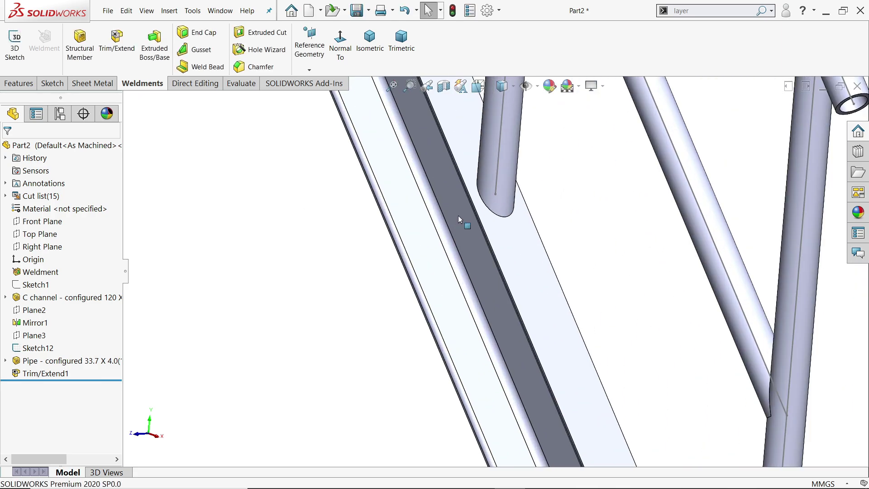
{"action": "middle_click_drag", "start_coordinate": [469, 214], "coordinate": [508, 234]}
{"action": "scroll", "coordinate": [514, 217], "scroll_direction": "up", "scroll_amount": 7}
{"action": "scroll", "coordinate": [489, 217], "scroll_direction": "down", "scroll_amount": 7}
{"action": "scroll", "coordinate": [507, 233], "scroll_direction": "up", "scroll_amount": 8}
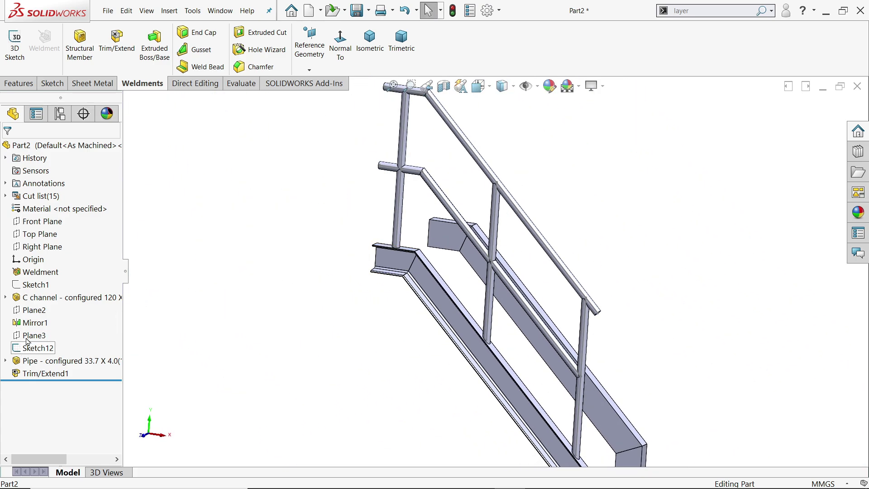
{"action": "left_click", "coordinate": [28, 336]}
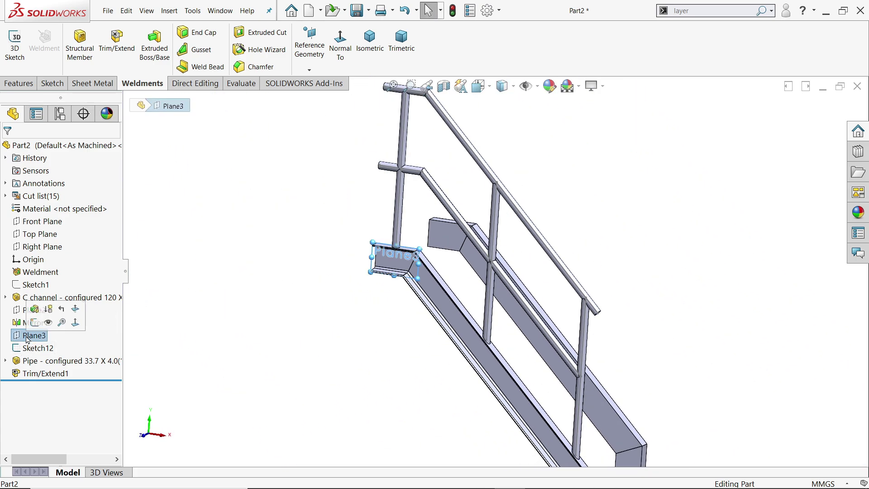
{"action": "left_click", "coordinate": [443, 86]}
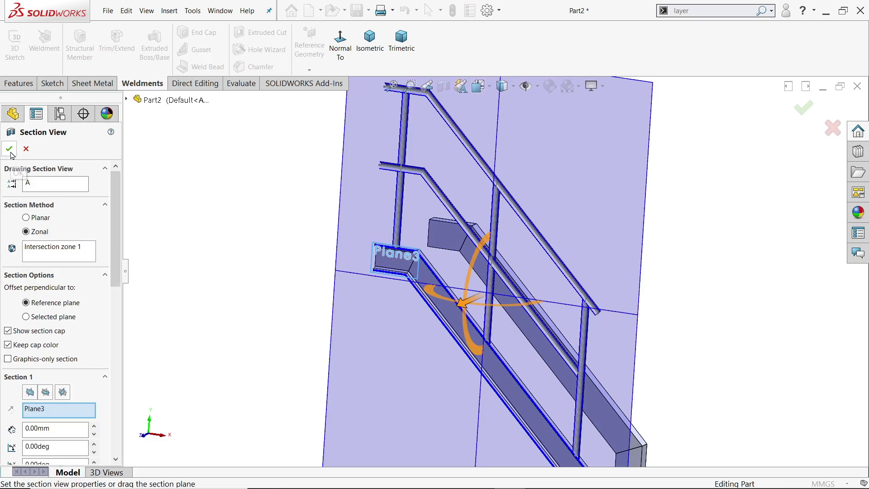
{"action": "left_click", "coordinate": [9, 149]}
{"action": "scroll", "coordinate": [412, 172], "scroll_direction": "down", "scroll_amount": 10}
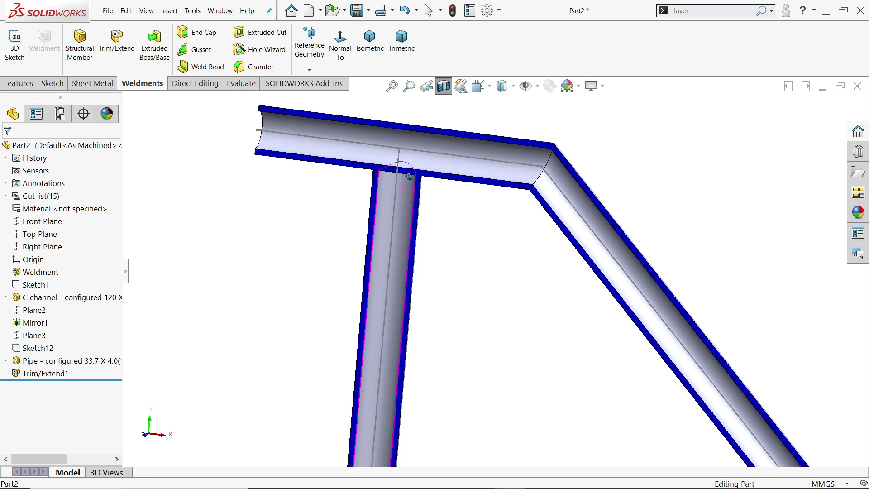
{"action": "scroll", "coordinate": [410, 177], "scroll_direction": "up", "scroll_amount": 8}
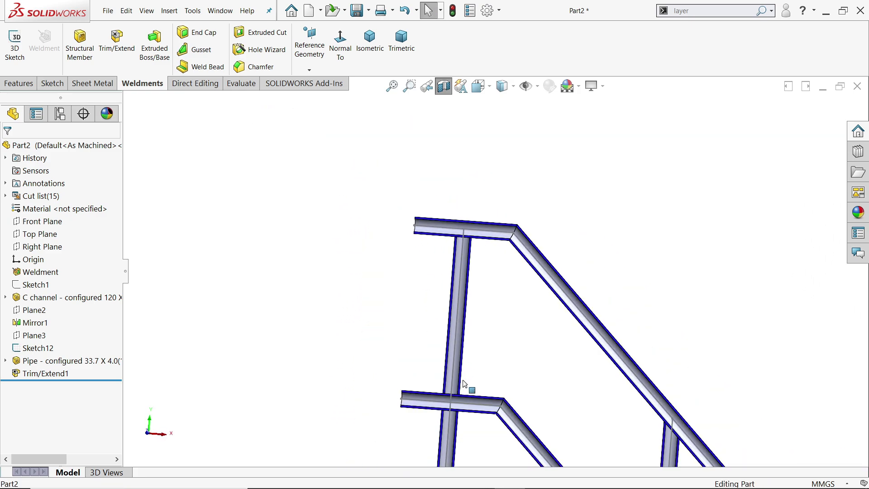
- Examine the sectioned pipe joints and the post's trimmed end on the stringer, then close the section view and restore the isometric view
{"action": "scroll", "coordinate": [444, 362], "scroll_direction": "down", "scroll_amount": 8}
{"action": "mouse_move", "coordinate": [442, 334]}
{"action": "middle_mouse_down"}
{"action": "mouse_move", "coordinate": [398, 378]}
{"action": "mouse_move", "coordinate": [424, 343]}
{"action": "mouse_move", "coordinate": [413, 365]}
{"action": "middle_mouse_up"}
{"action": "scroll", "coordinate": [452, 362], "scroll_direction": "up", "scroll_amount": 8}
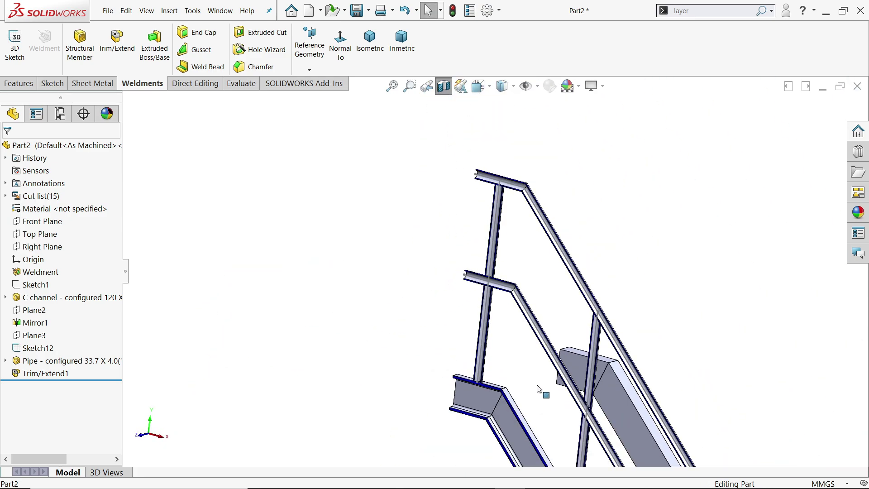
{"action": "scroll", "coordinate": [535, 388], "scroll_direction": "down", "scroll_amount": 8}
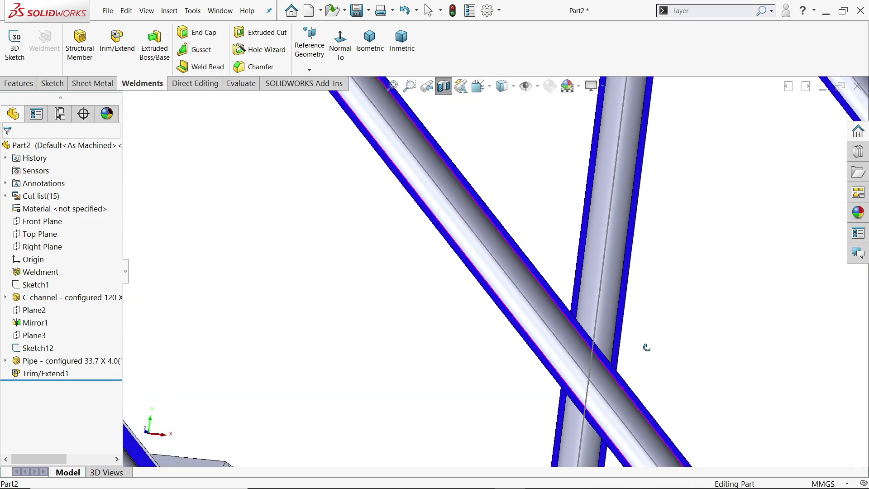
{"action": "middle_click_drag", "start_coordinate": [645, 346], "coordinate": [636, 373]}
{"action": "scroll", "coordinate": [635, 380], "scroll_direction": "up", "scroll_amount": 6}
{"action": "scroll", "coordinate": [475, 384], "scroll_direction": "down", "scroll_amount": 8}
{"action": "middle_click_drag", "start_coordinate": [380, 344], "coordinate": [444, 150]}
{"action": "left_click", "coordinate": [445, 87]}
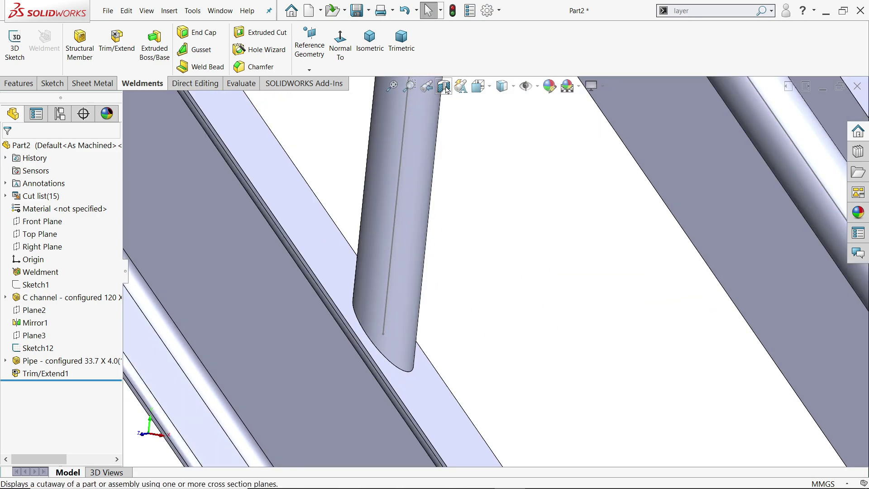
{"action": "left_click", "coordinate": [369, 39]}
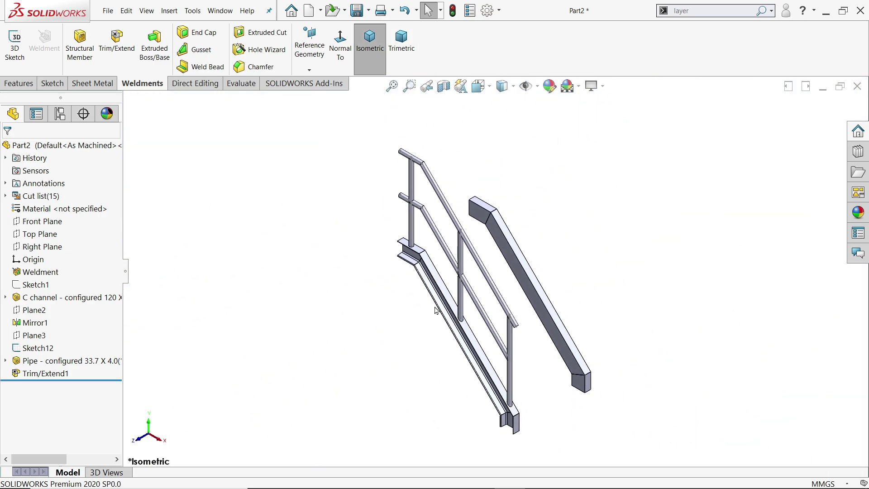
{"action": "scroll", "coordinate": [552, 322], "scroll_direction": "down", "scroll_amount": 2}
- Switch to the steel stair drawing in Photos and examine the tread positions and spacing along the stringer
{"action": "key", "text": "alt+Tab"}
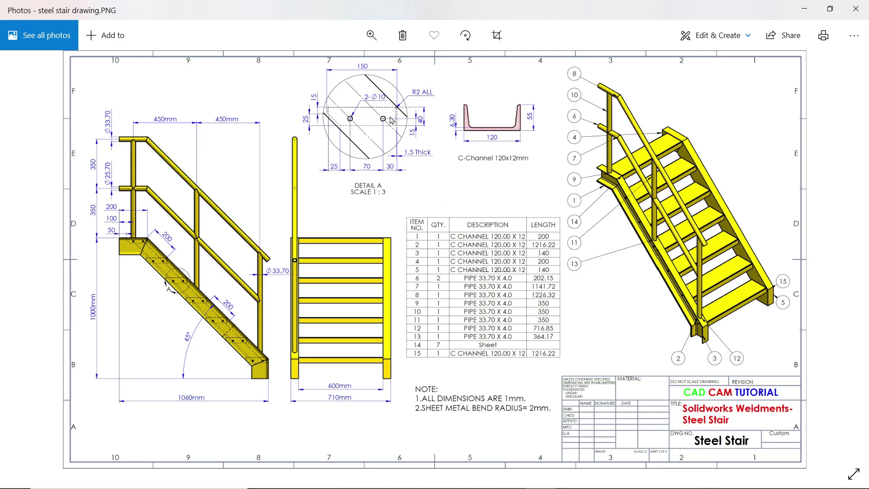
{"action": "scroll", "coordinate": [251, 237], "scroll_direction": "up", "scroll_amount": 4}
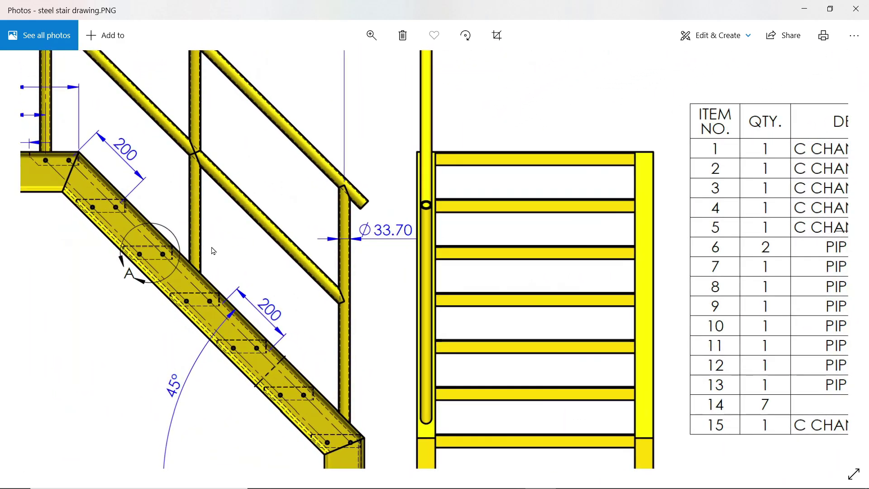
{"action": "left_click_drag", "start_coordinate": [255, 248], "coordinate": [266, 248]}
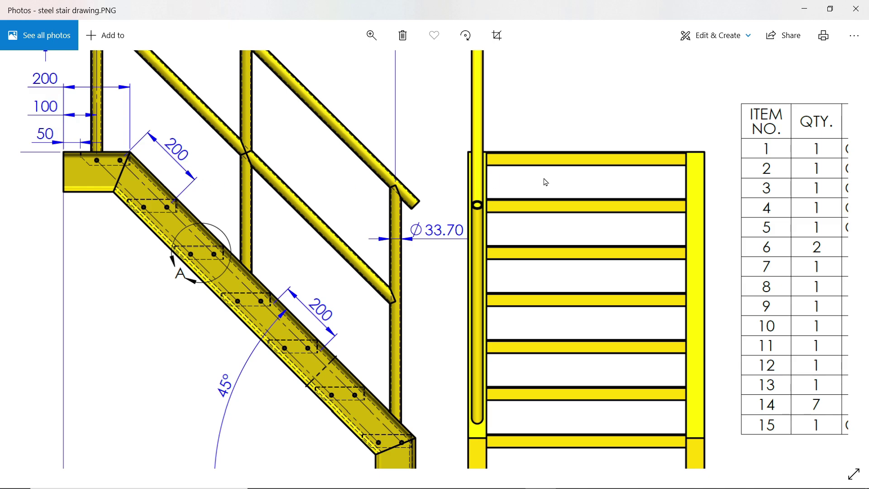
- Read the tread's profile dimensions, hole layout, bend radius and sheet thickness in Detail A, then return to SOLIDWORKS
{"action": "scroll", "coordinate": [579, 177], "scroll_direction": "up", "scroll_amount": 5}
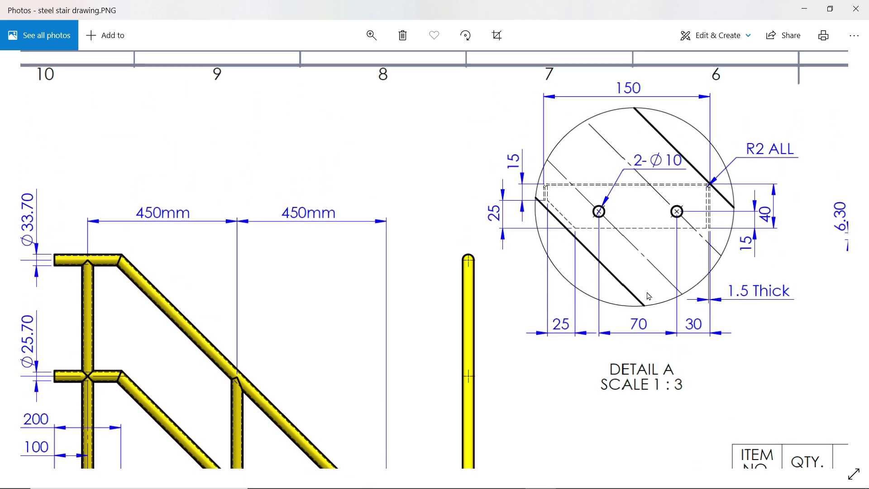
{"action": "scroll", "coordinate": [644, 121], "scroll_direction": "up", "scroll_amount": 2, "text": "ctrl"}
{"action": "scroll", "coordinate": [643, 121], "scroll_direction": "up", "scroll_amount": 3, "text": "ctrl"}
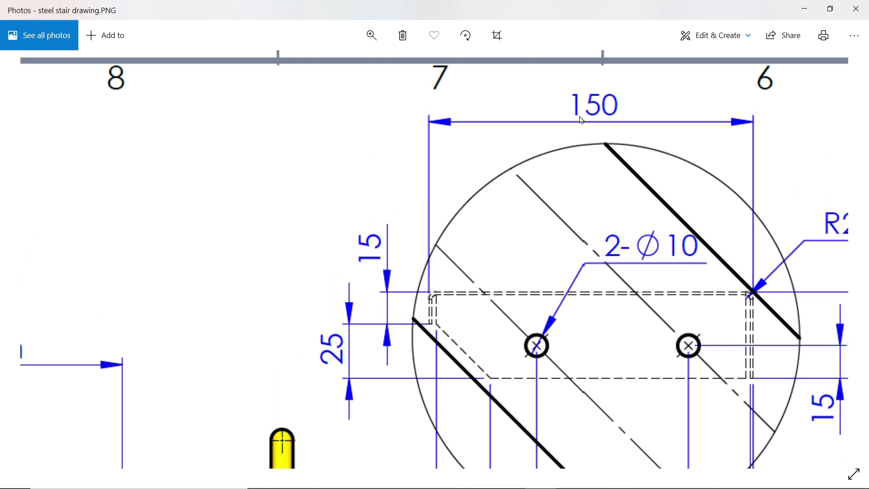
{"action": "left_click_drag", "start_coordinate": [657, 214], "coordinate": [615, 206]}
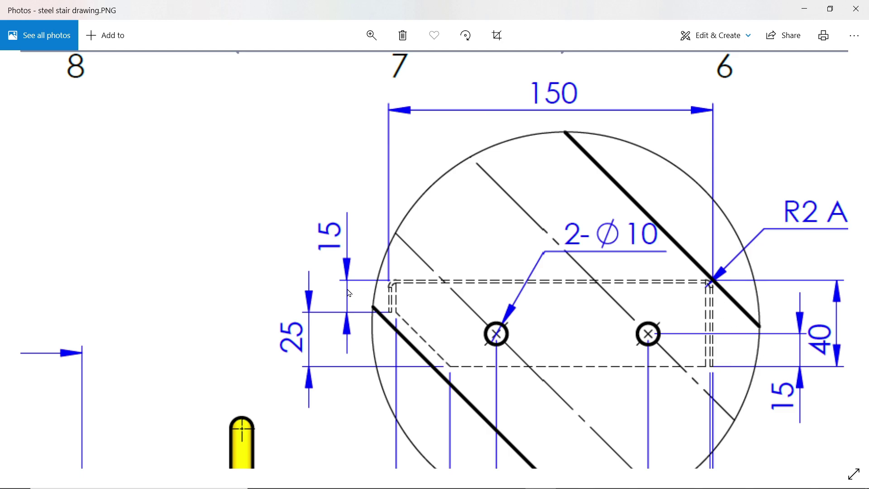
{"action": "left_click_drag", "start_coordinate": [636, 348], "coordinate": [640, 227]}
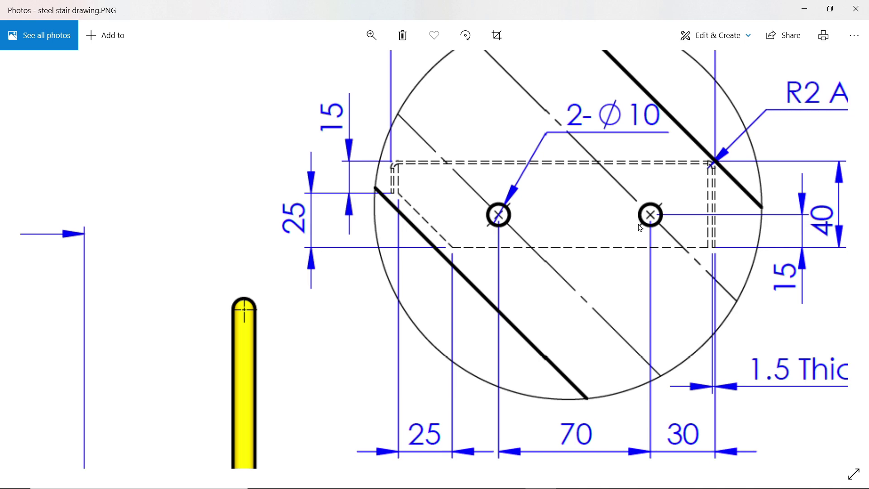
{"action": "left_click_drag", "start_coordinate": [721, 233], "coordinate": [656, 330]}
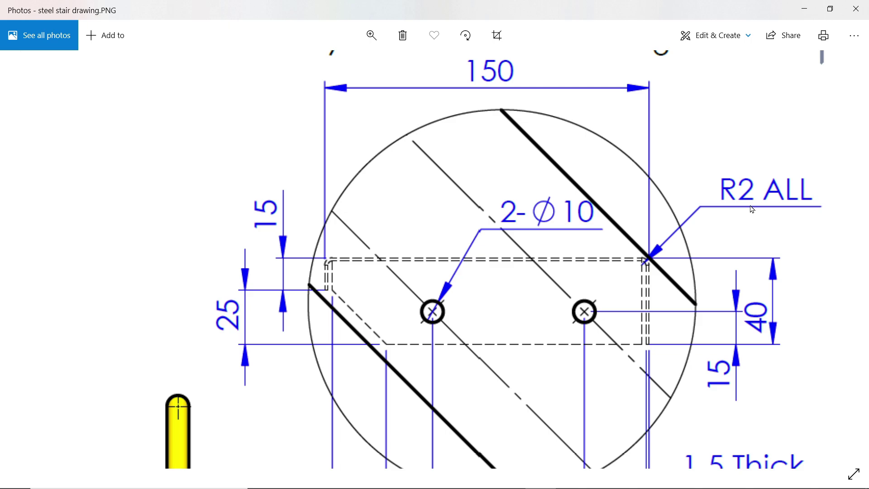
{"action": "left_click_drag", "start_coordinate": [496, 345], "coordinate": [512, 302]}
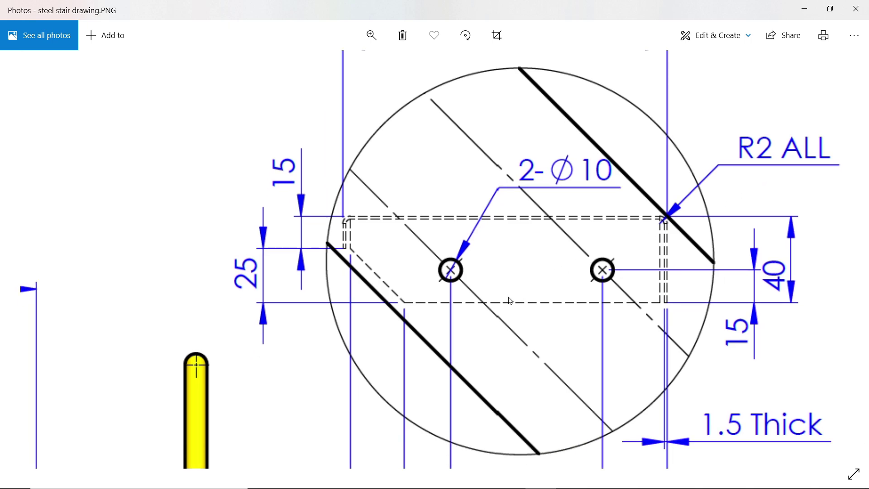
{"action": "left_click_drag", "start_coordinate": [583, 277], "coordinate": [594, 208]}
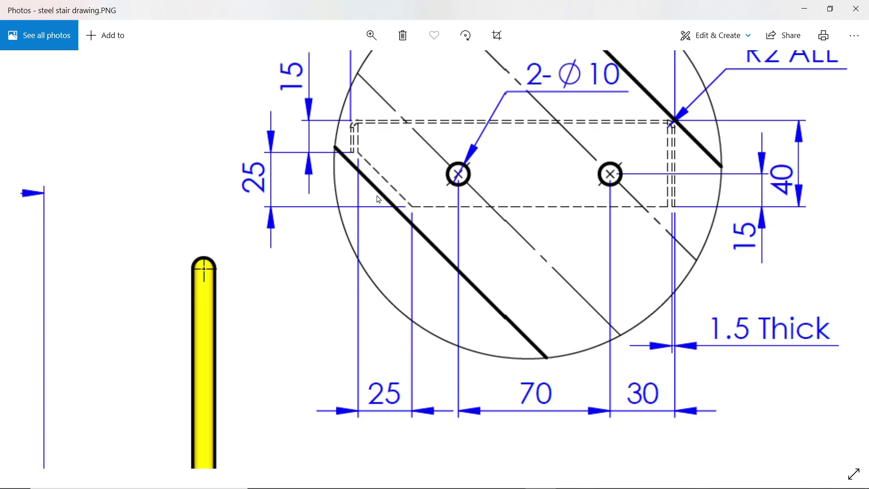
{"action": "left_click_drag", "start_coordinate": [457, 170], "coordinate": [473, 318]}
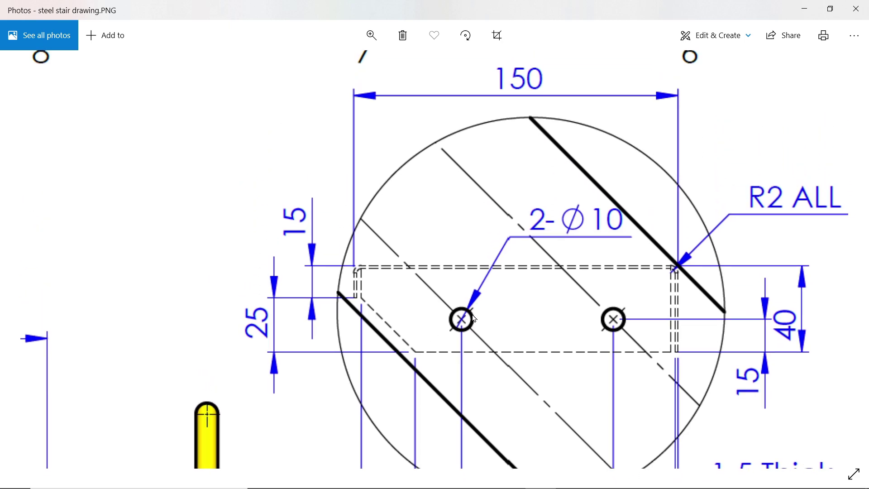
{"action": "left_click", "coordinate": [806, 9]}
- Start a sketch on the web face of the mirrored stringer's short upper segment
{"action": "scroll", "coordinate": [540, 195], "scroll_direction": "down", "scroll_amount": 5}
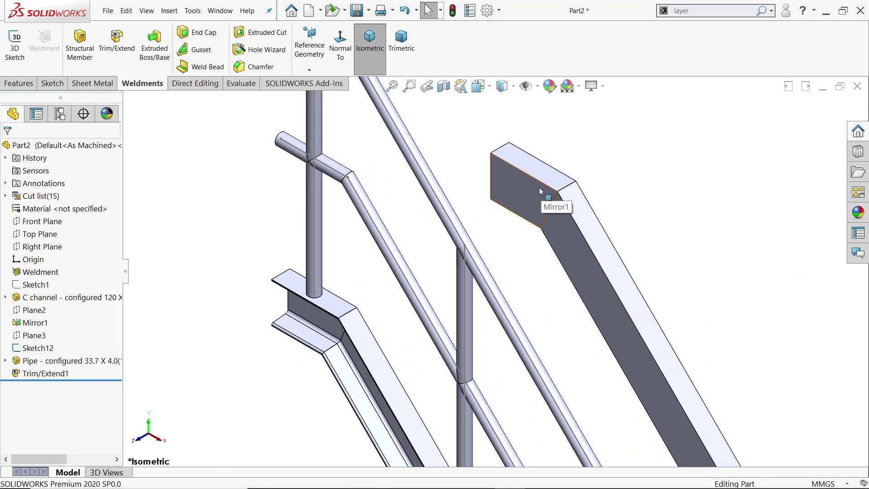
{"action": "left_click", "coordinate": [540, 191]}
{"action": "left_click", "coordinate": [579, 164]}
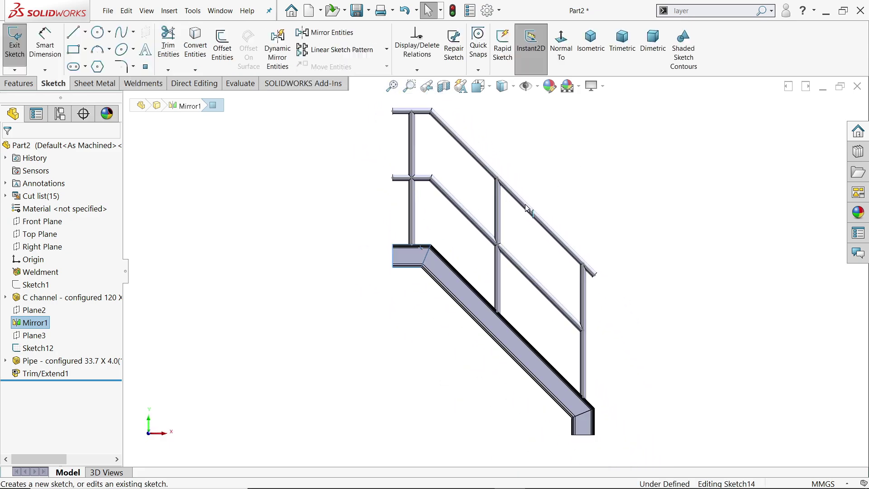
- Cut a section view parallel to the Front Plane at a -310 mm offset, leaving only the mirrored stringer's solid visible
{"action": "middle_click_drag", "start_coordinate": [536, 169], "coordinate": [487, 221]}
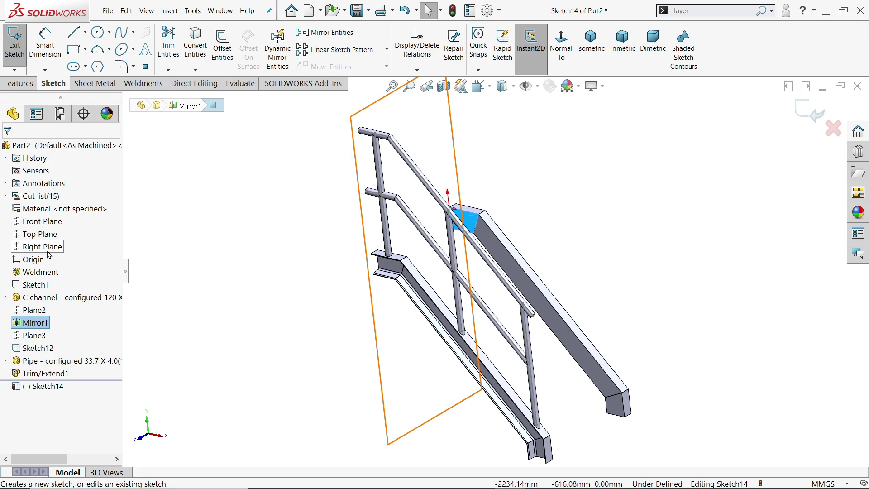
{"action": "left_click", "coordinate": [46, 221]}
{"action": "left_click", "coordinate": [438, 89]}
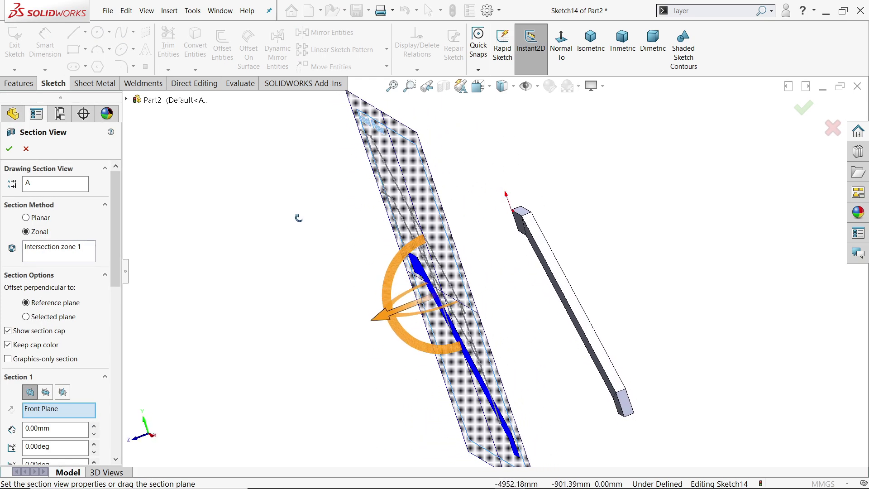
{"action": "left_click_drag", "start_coordinate": [378, 320], "coordinate": [433, 310]}
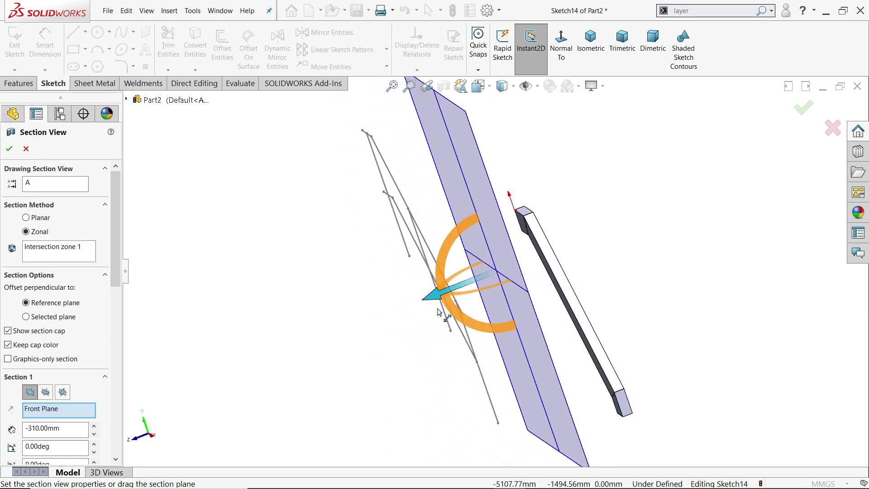
{"action": "left_click", "coordinate": [10, 151]}
{"action": "middle_click_drag", "start_coordinate": [394, 283], "coordinate": [440, 285]}
{"action": "scroll", "coordinate": [475, 237], "scroll_direction": "down", "scroll_amount": 2}
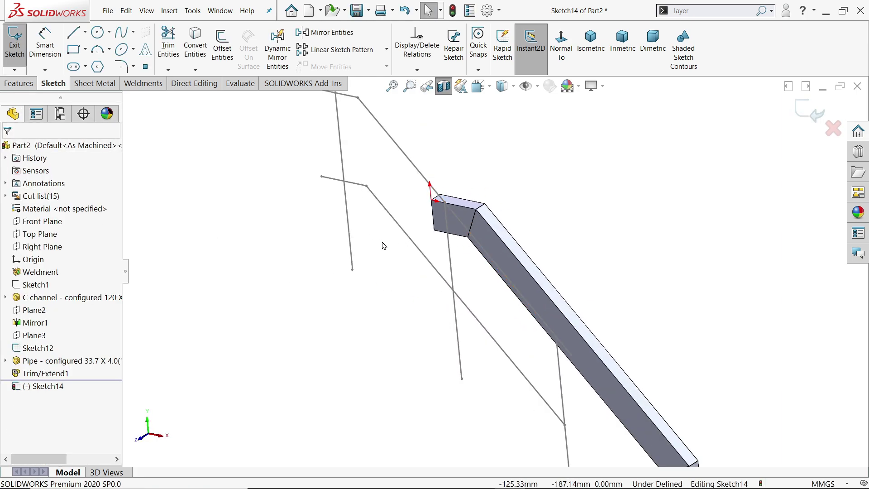
- Hide the handrail layout Sketch12 and view the tread sketch plane head-on at the stringer's upper end
{"action": "right_click", "coordinate": [388, 217]}
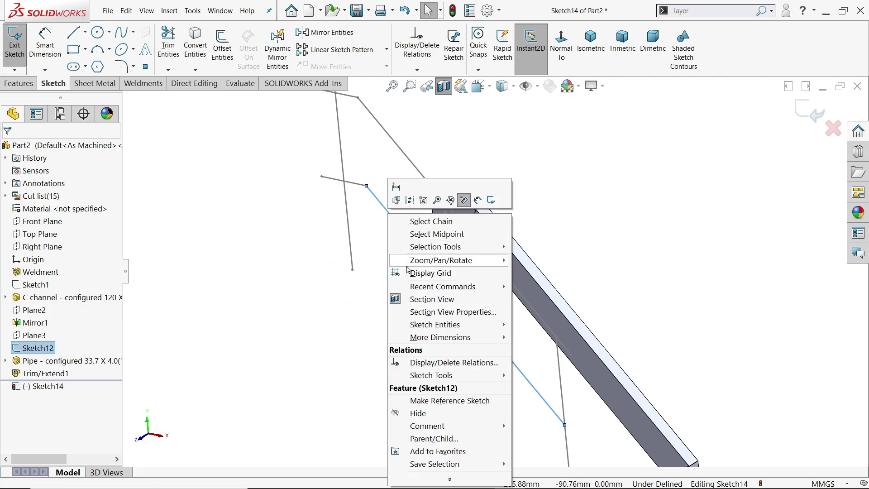
{"action": "left_click", "coordinate": [241, 260]}
{"action": "left_click", "coordinate": [16, 351]}
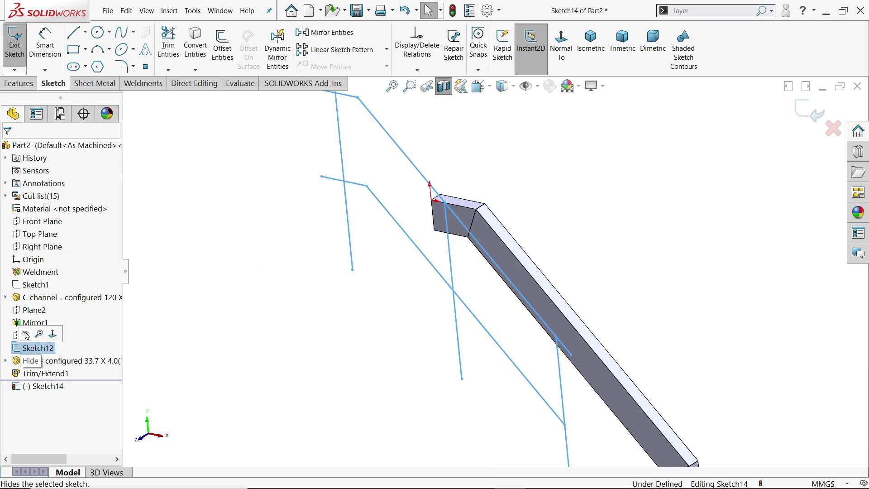
{"action": "left_click", "coordinate": [23, 333]}
{"action": "left_click", "coordinate": [561, 43]}
{"action": "scroll", "coordinate": [437, 249], "scroll_direction": "down", "scroll_amount": 5}
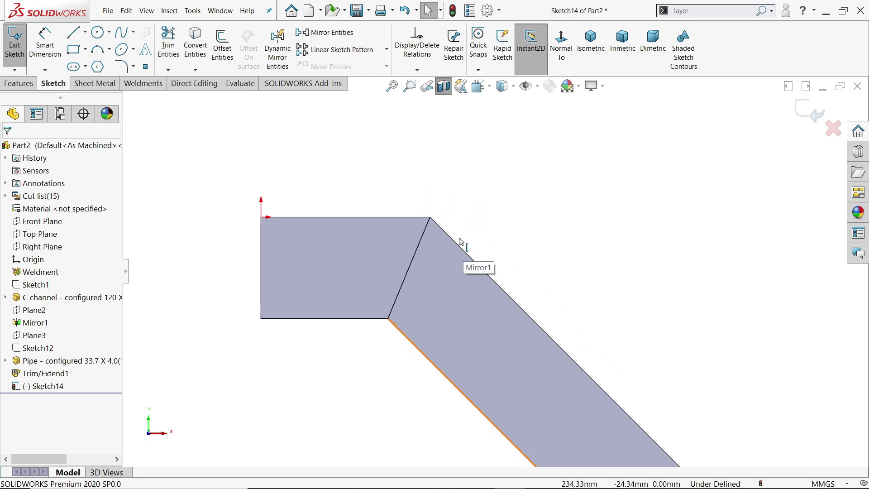
- Sketch an open three-line tread profile along the stringer's top edge, about 128 mm wide with vertical legs about 24 mm and 48 mm
{"action": "left_click", "coordinate": [74, 33]}
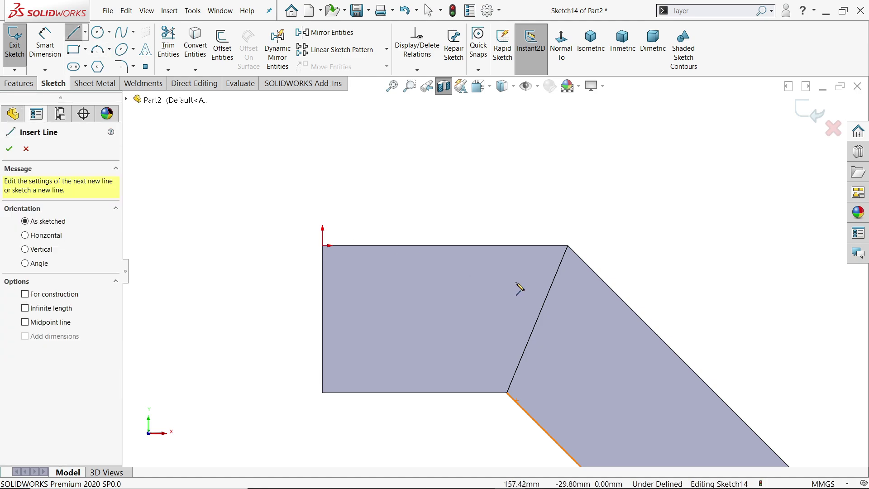
{"action": "scroll", "coordinate": [518, 288], "scroll_direction": "down", "scroll_amount": 2}
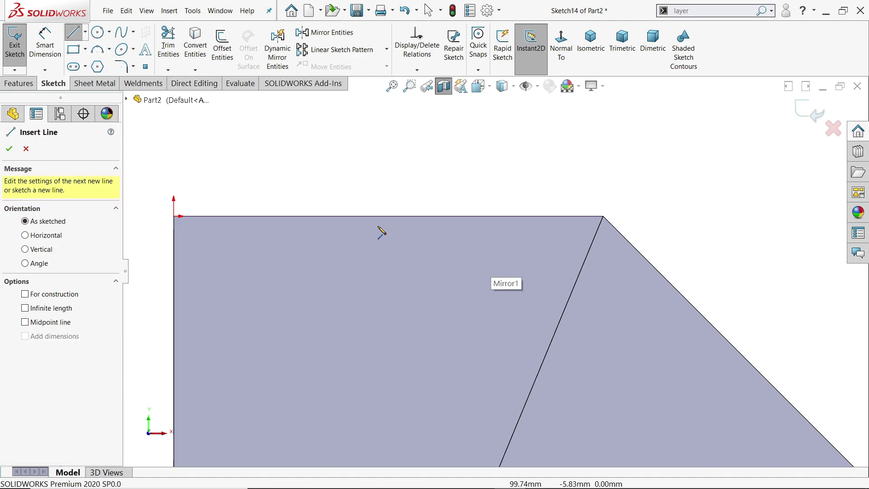
{"action": "left_click", "coordinate": [322, 267]}
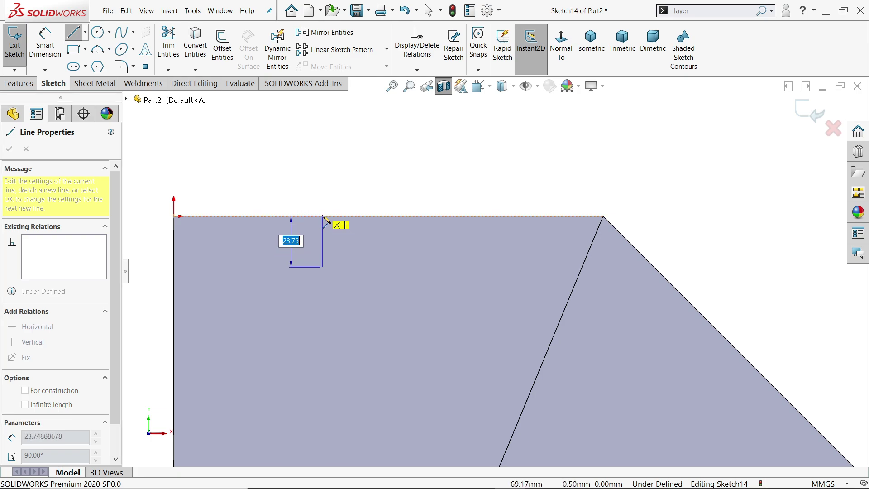
{"action": "left_click", "coordinate": [323, 215]}
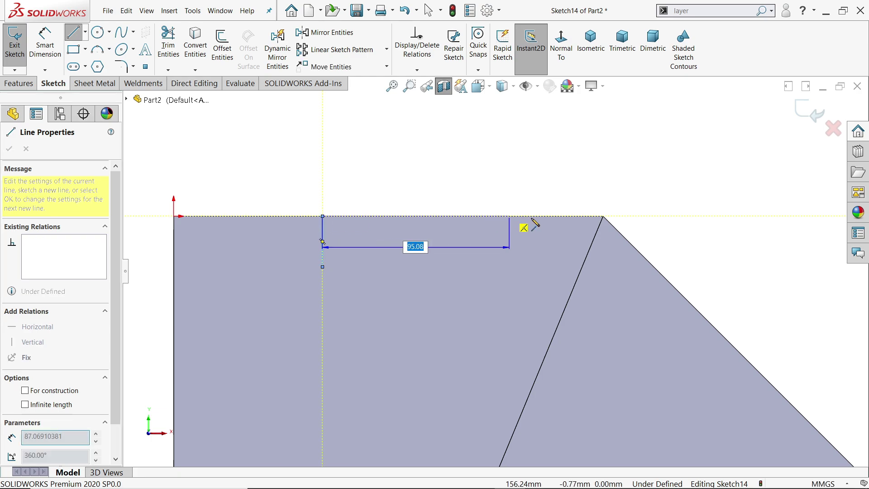
{"action": "left_click", "coordinate": [596, 216]}
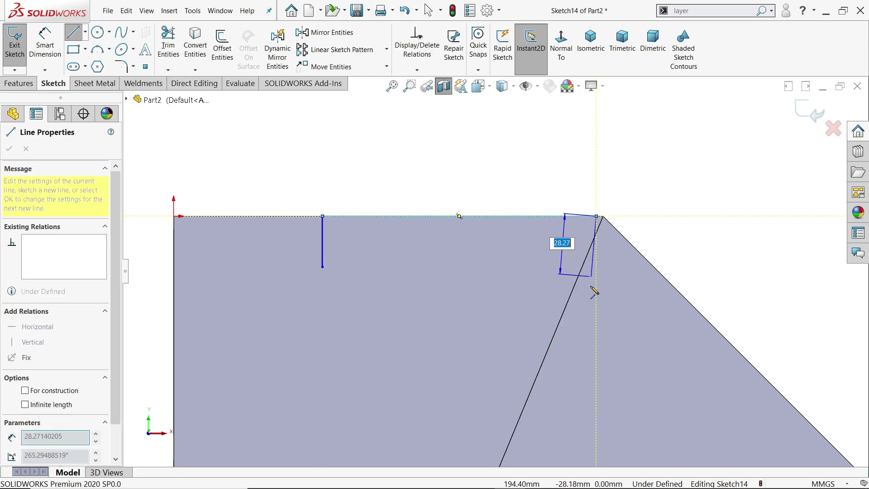
{"action": "left_click", "coordinate": [596, 320]}
{"action": "right_click", "coordinate": [688, 226]}
{"action": "left_click", "coordinate": [705, 252]}
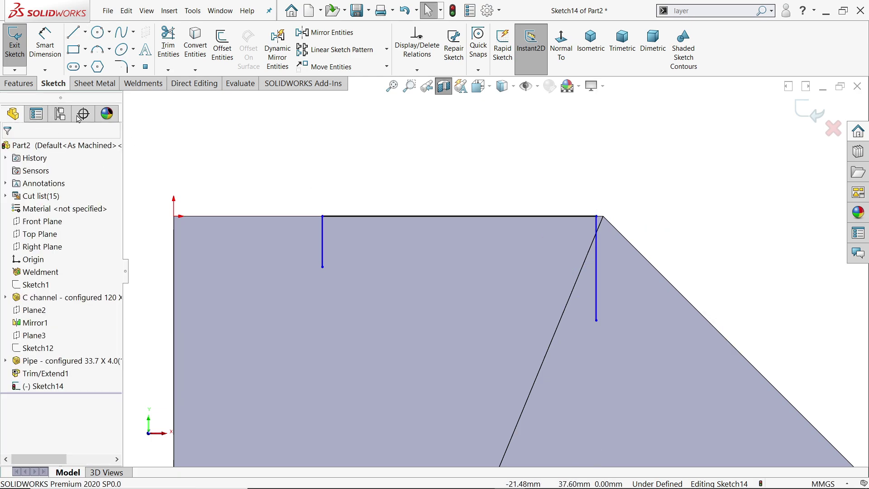
- Dimension the tread profile's horizontal line to 150 mm
{"action": "left_click", "coordinate": [45, 54]}
{"action": "left_click", "coordinate": [437, 217]}
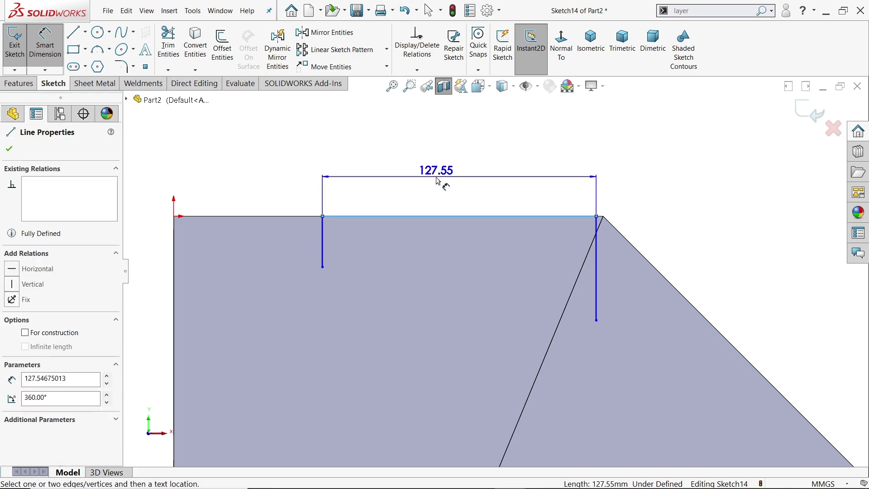
{"action": "left_click", "coordinate": [436, 177]}
{"action": "type", "text": "150"}
{"action": "key", "text": "Return"}
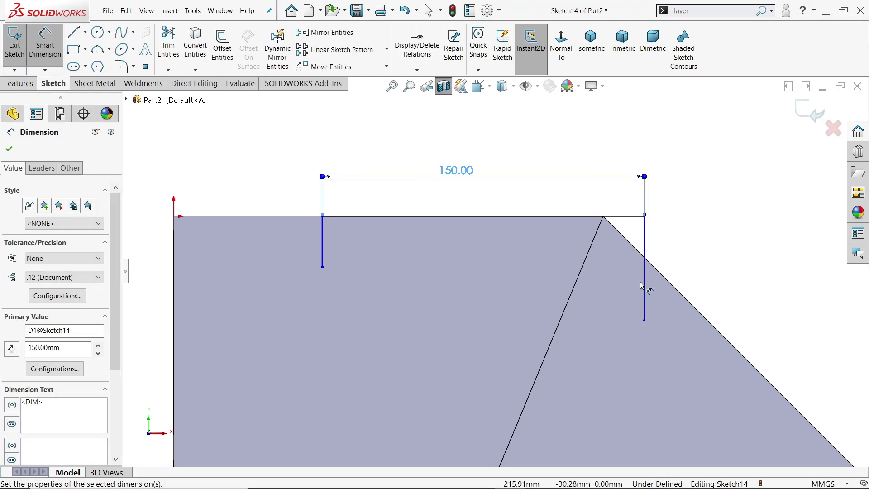
- Dimension the tread profile's longer vertical leg to 40 mm and the shorter one to 15 mm
{"action": "left_click", "coordinate": [646, 281]}
{"action": "left_click", "coordinate": [691, 260]}
{"action": "type", "text": "40"}
{"action": "key", "text": "Return"}
{"action": "left_click", "coordinate": [323, 254]}
{"action": "left_click", "coordinate": [305, 250]}
{"action": "type", "text": "15"}
{"action": "key", "text": "Return"}
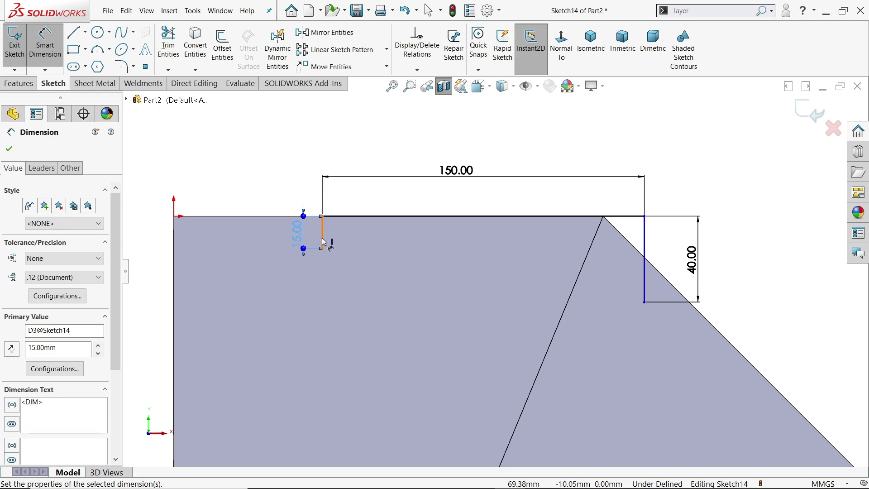
- Position the profile's short vertical leg 50 mm from the stringer's vertical end edge
{"action": "left_click", "coordinate": [321, 239]}
{"action": "left_click", "coordinate": [174, 231]}
{"action": "left_click", "coordinate": [246, 152]}
{"action": "type", "text": "50"}
{"action": "key", "text": "Return"}
- Create a base flange from the tread profile, extending up to the inner face of the opposite stringer
{"action": "key", "text": "ctrl+7"}
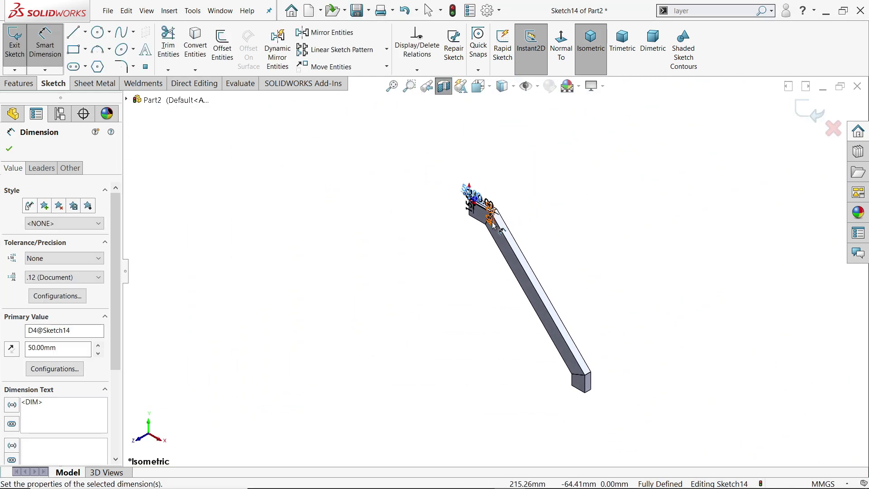
{"action": "scroll", "coordinate": [493, 225], "scroll_direction": "down", "scroll_amount": 2}
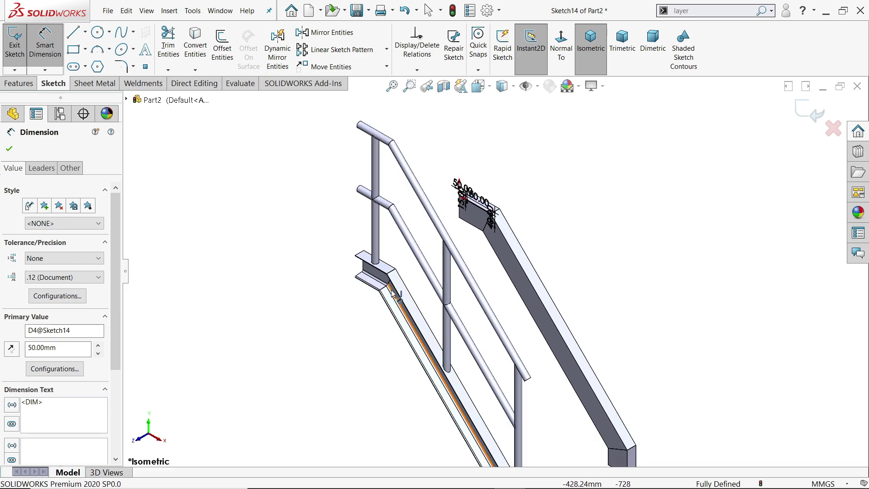
{"action": "left_click", "coordinate": [86, 85]}
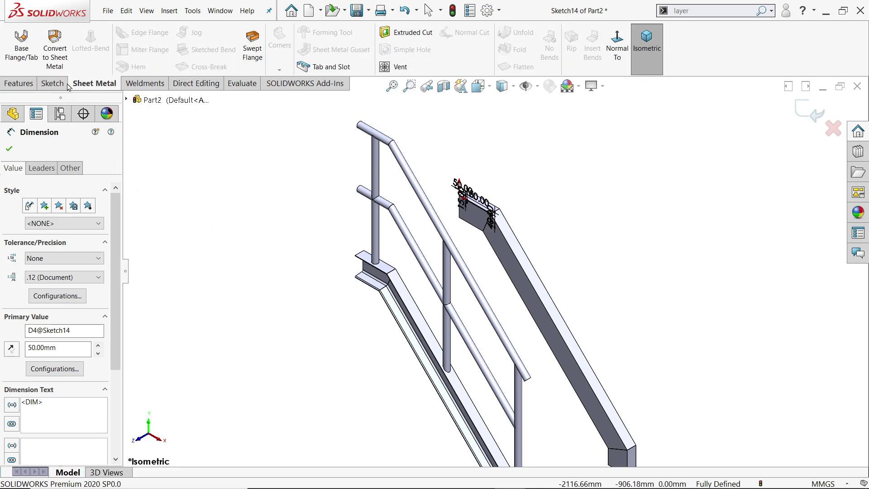
{"action": "left_click", "coordinate": [21, 50]}
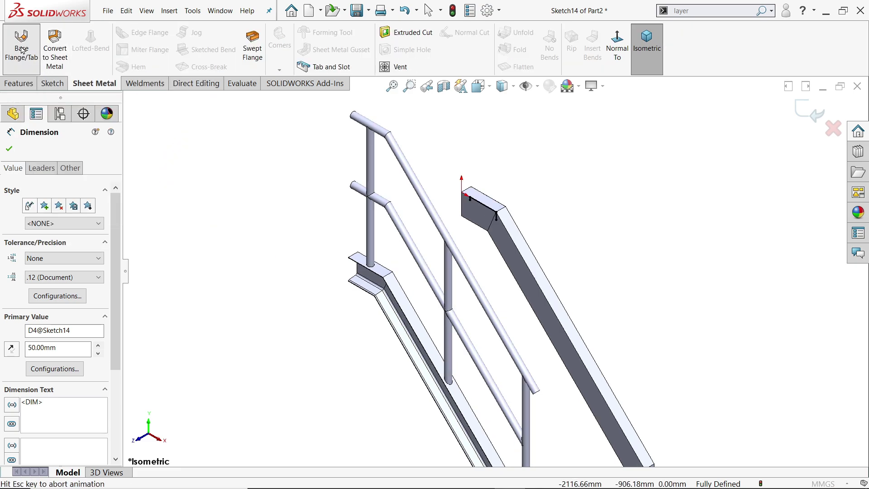
{"action": "left_click", "coordinate": [44, 234]}
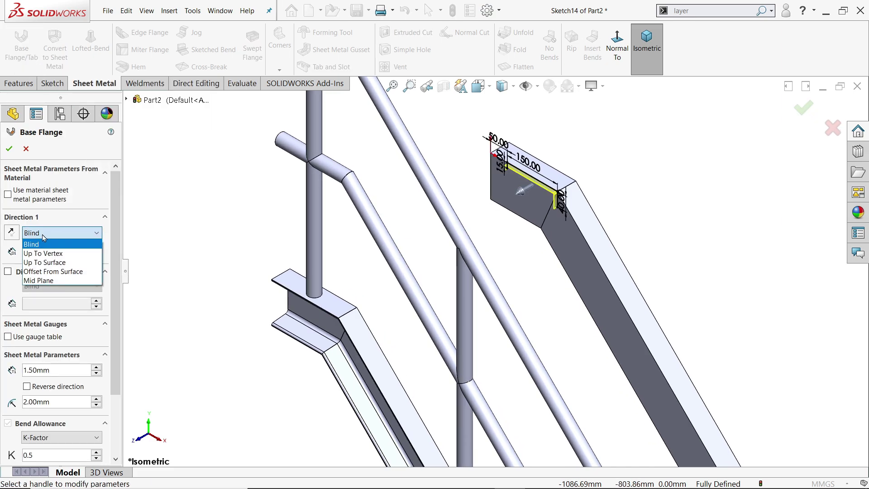
{"action": "left_click", "coordinate": [48, 264]}
{"action": "middle_click_drag", "start_coordinate": [503, 256], "coordinate": [428, 261]}
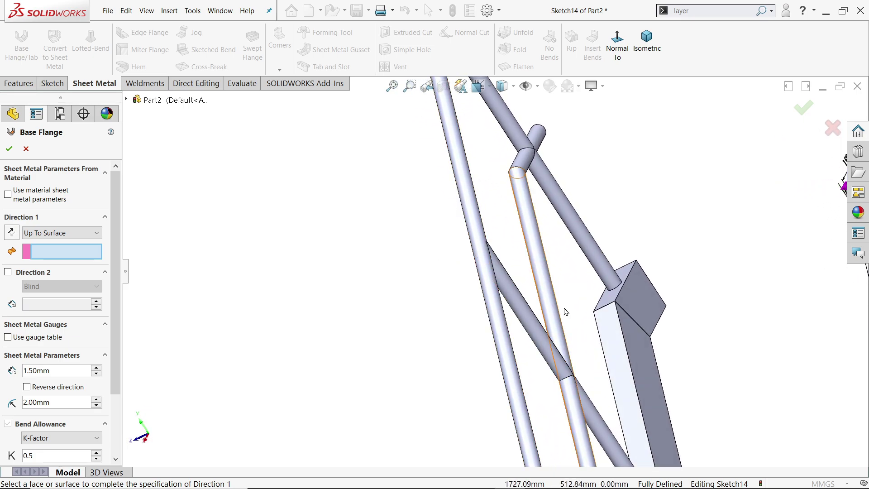
{"action": "left_click", "coordinate": [632, 303]}
{"action": "middle_click_drag", "start_coordinate": [639, 300], "coordinate": [647, 318]}
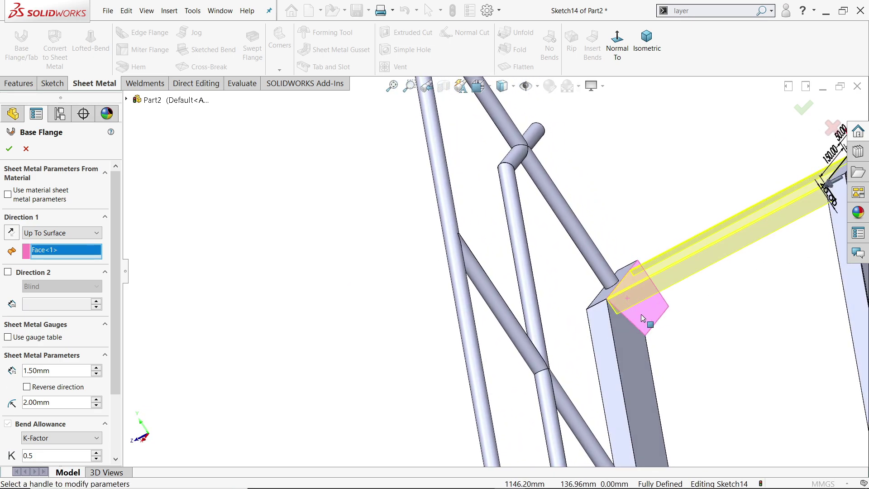
- Set the tread's sheet metal thickness to 4.50 mm and finish the base flange
{"action": "scroll", "coordinate": [647, 318], "scroll_direction": "down", "scroll_amount": 10}
{"action": "middle_click_drag", "start_coordinate": [511, 275], "coordinate": [519, 242]}
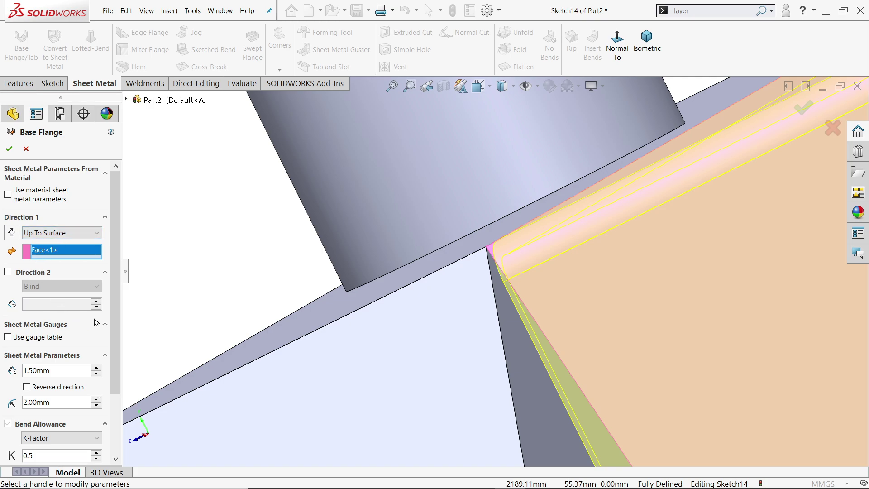
{"action": "scroll", "coordinate": [110, 320], "scroll_direction": "down", "scroll_amount": 3}
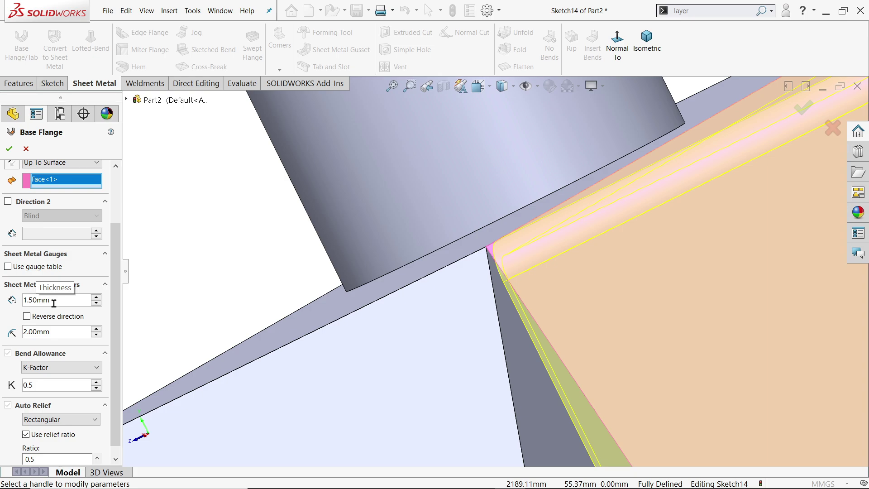
{"action": "left_click", "coordinate": [44, 369]}
{"action": "left_click", "coordinate": [45, 368]}
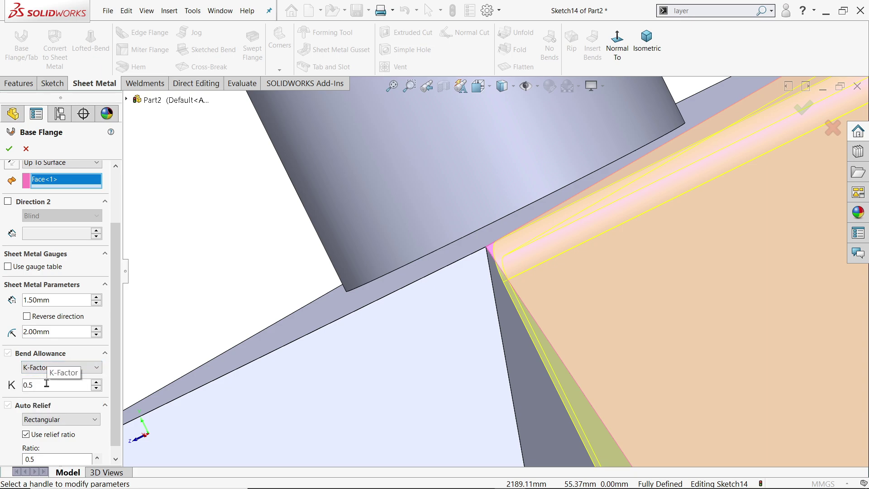
{"action": "scroll", "coordinate": [112, 402], "scroll_direction": "down", "scroll_amount": 1}
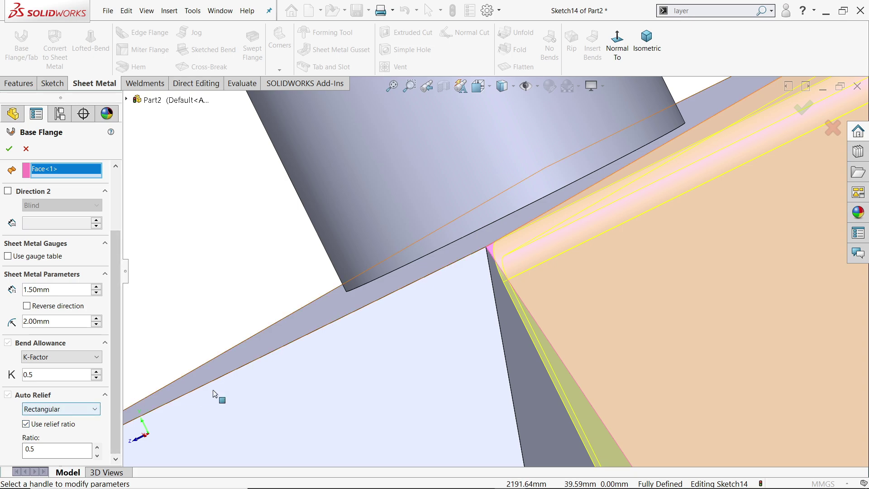
{"action": "scroll", "coordinate": [518, 274], "scroll_direction": "up", "scroll_amount": 3}
{"action": "scroll", "coordinate": [518, 273], "scroll_direction": "up", "scroll_amount": 4}
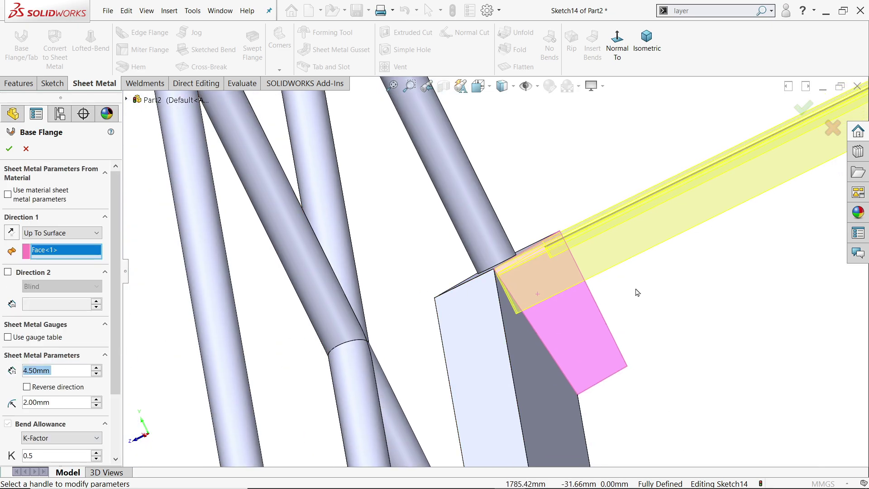
{"action": "scroll", "coordinate": [636, 293], "scroll_direction": "up", "scroll_amount": 5}
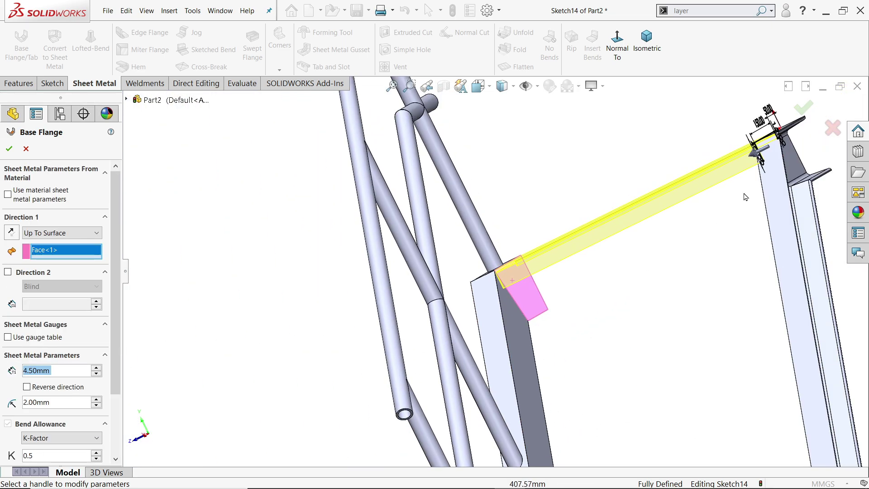
{"action": "scroll", "coordinate": [735, 199], "scroll_direction": "down", "scroll_amount": 3}
{"action": "middle_click_drag", "start_coordinate": [725, 168], "coordinate": [782, 180]}
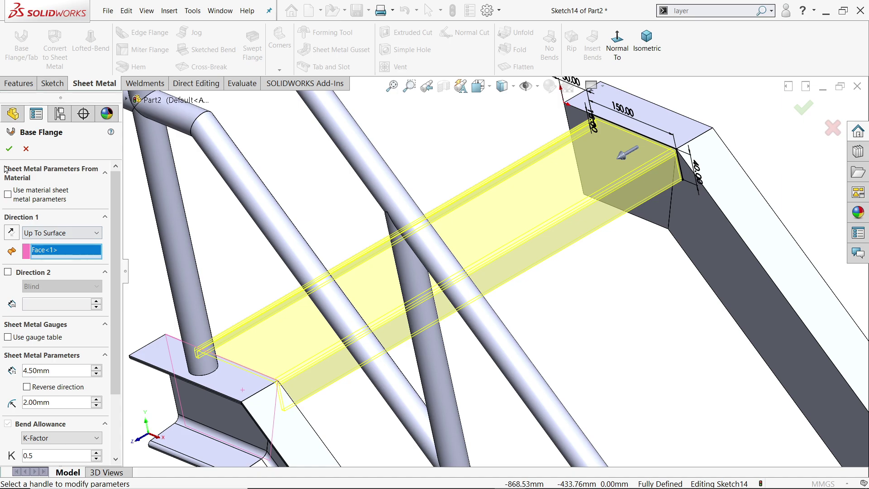
{"action": "left_click", "coordinate": [9, 150]}
- Start an edge flange about 37 mm long, pointing down from the tread's lower end edge at one stringer
{"action": "scroll", "coordinate": [670, 165], "scroll_direction": "down", "scroll_amount": 6}
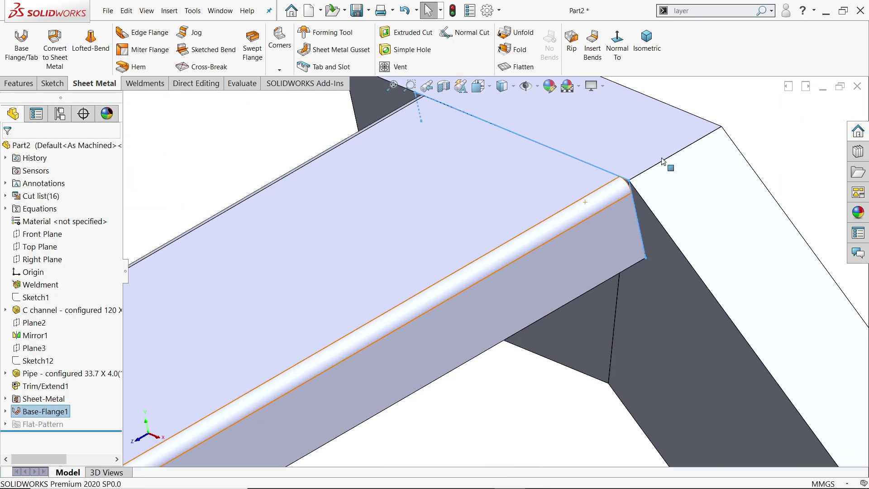
{"action": "middle_click_drag", "start_coordinate": [635, 179], "coordinate": [557, 236]}
{"action": "scroll", "coordinate": [556, 237], "scroll_direction": "up", "scroll_amount": 8}
{"action": "middle_click_drag", "start_coordinate": [469, 302], "coordinate": [507, 240]}
{"action": "scroll", "coordinate": [312, 193], "scroll_direction": "down", "scroll_amount": 6}
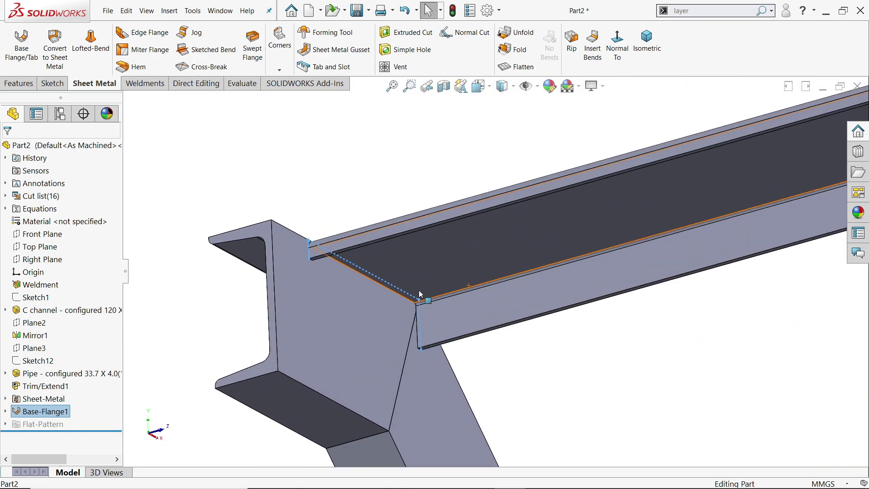
{"action": "left_click", "coordinate": [149, 39]}
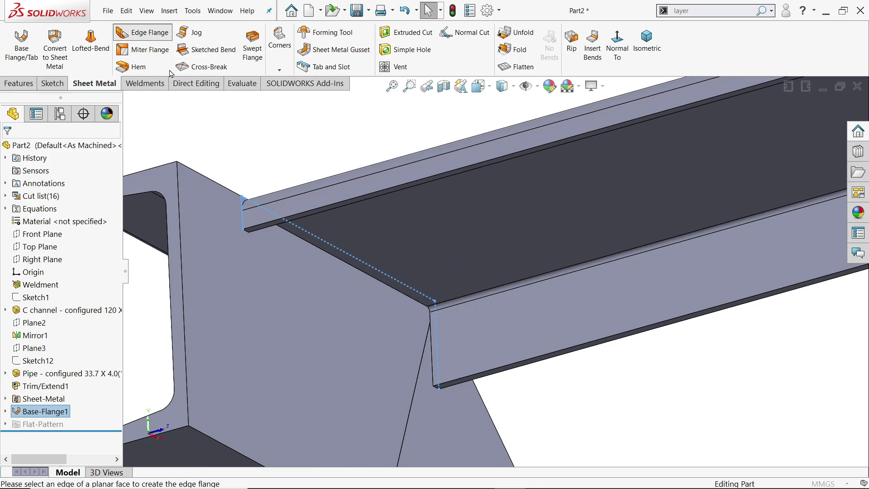
{"action": "scroll", "coordinate": [339, 257], "scroll_direction": "down", "scroll_amount": 3}
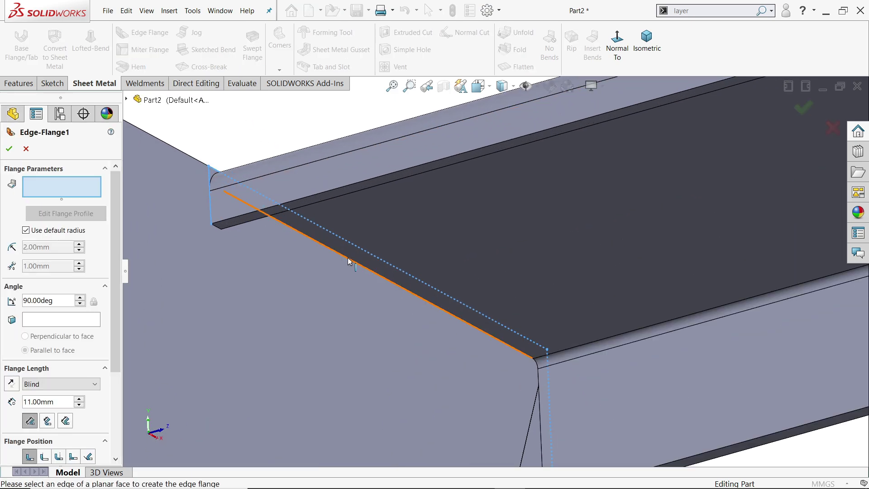
{"action": "left_click", "coordinate": [349, 261]}
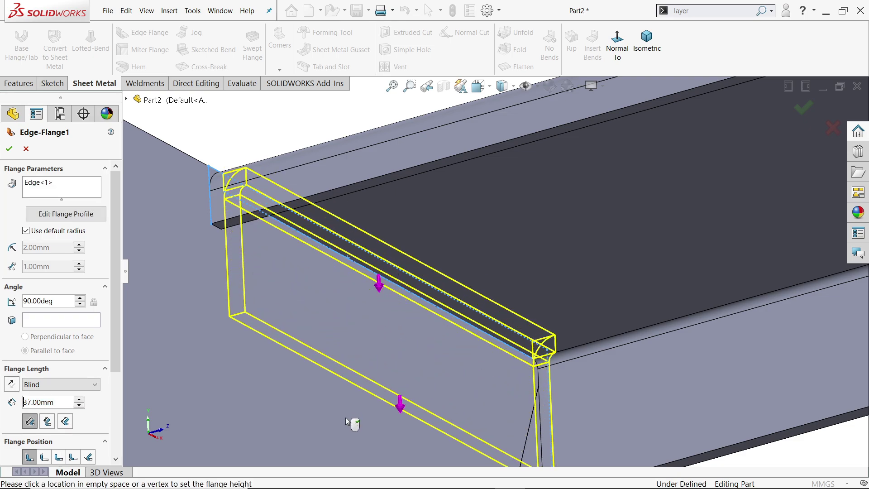
{"action": "left_click", "coordinate": [449, 370]}
- Add the tread's lower end edge at the opposite stringer to the same edge flange
{"action": "scroll", "coordinate": [609, 340], "scroll_direction": "up", "scroll_amount": 10}
{"action": "scroll", "coordinate": [663, 259], "scroll_direction": "down", "scroll_amount": 5}
{"action": "middle_click_drag", "start_coordinate": [663, 260], "coordinate": [692, 233]}
{"action": "scroll", "coordinate": [504, 189], "scroll_direction": "down", "scroll_amount": 5}
{"action": "middle_click_drag", "start_coordinate": [503, 189], "coordinate": [485, 223]}
{"action": "scroll", "coordinate": [486, 226], "scroll_direction": "down", "scroll_amount": 3}
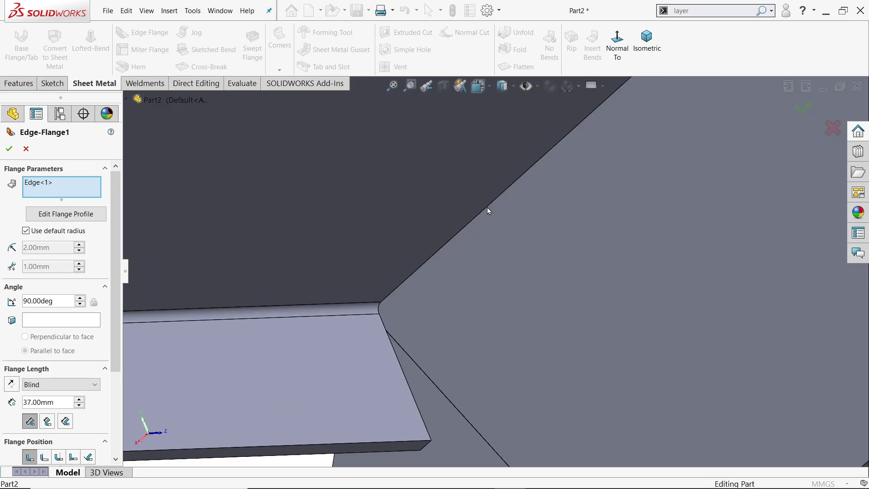
{"action": "left_click", "coordinate": [488, 211]}
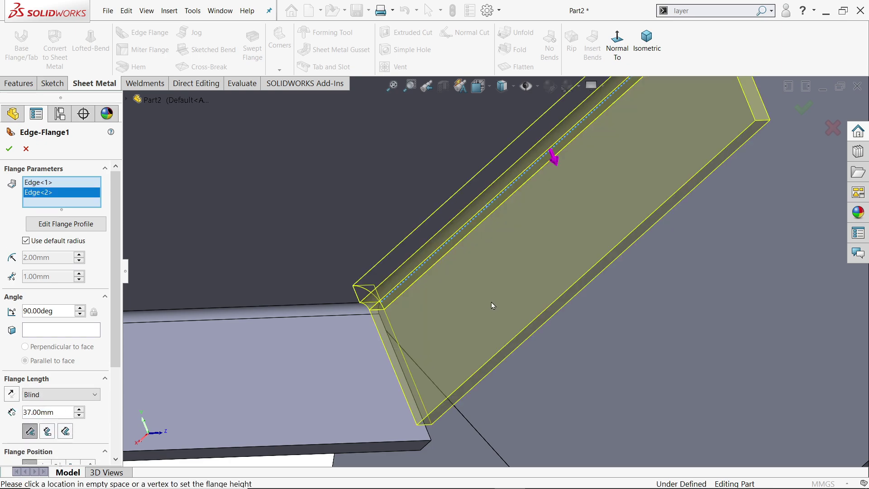
- Set the length of both end flanges to 40 mm and finish the edge flange
{"action": "scroll", "coordinate": [492, 305], "scroll_direction": "up", "scroll_amount": 5}
{"action": "scroll", "coordinate": [116, 312], "scroll_direction": "down", "scroll_amount": 3}
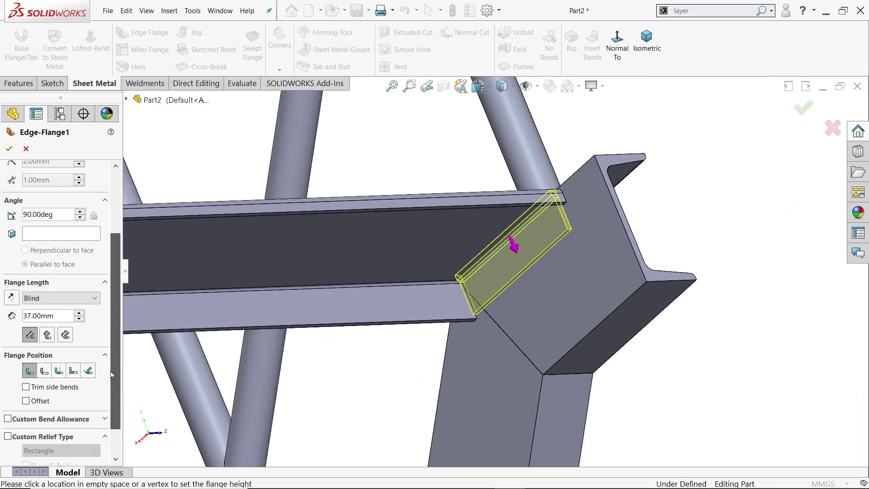
{"action": "type", "text": "40"}
{"action": "left_click", "coordinate": [69, 331]}
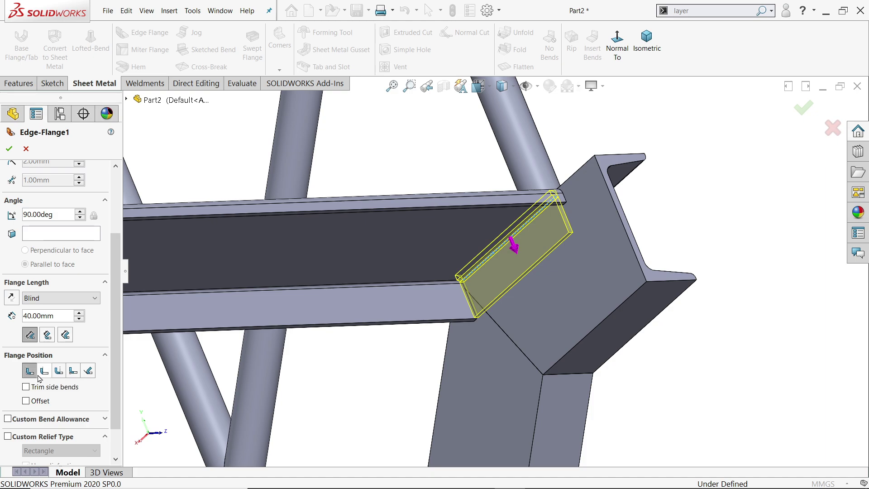
{"action": "middle_click_drag", "start_coordinate": [526, 249], "coordinate": [494, 386]}
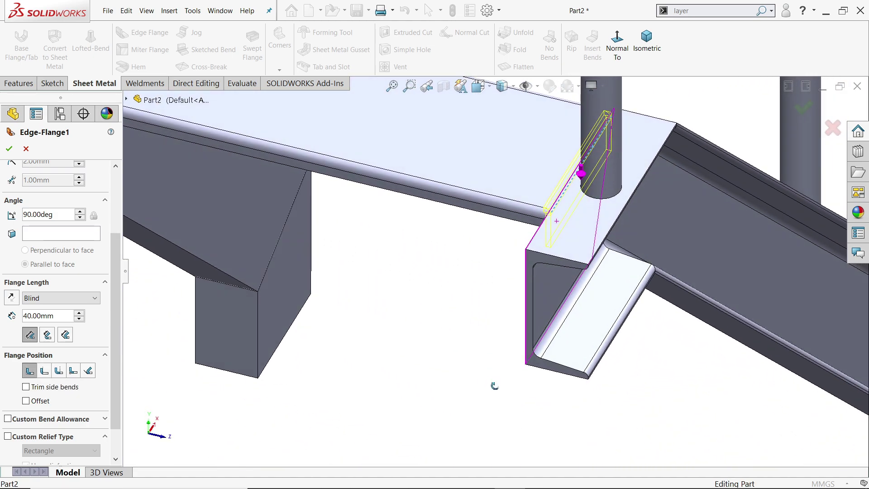
{"action": "scroll", "coordinate": [564, 216], "scroll_direction": "down", "scroll_amount": 8}
{"action": "middle_click_drag", "start_coordinate": [524, 233], "coordinate": [527, 297]}
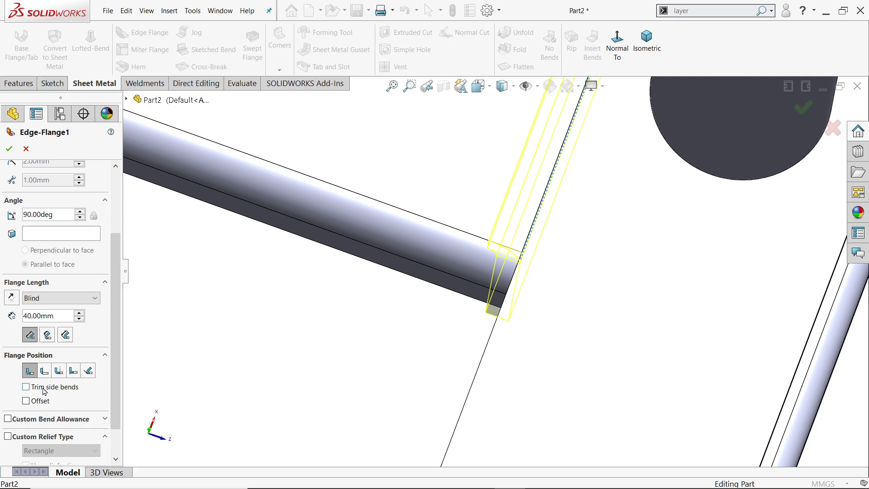
{"action": "left_click", "coordinate": [12, 152]}
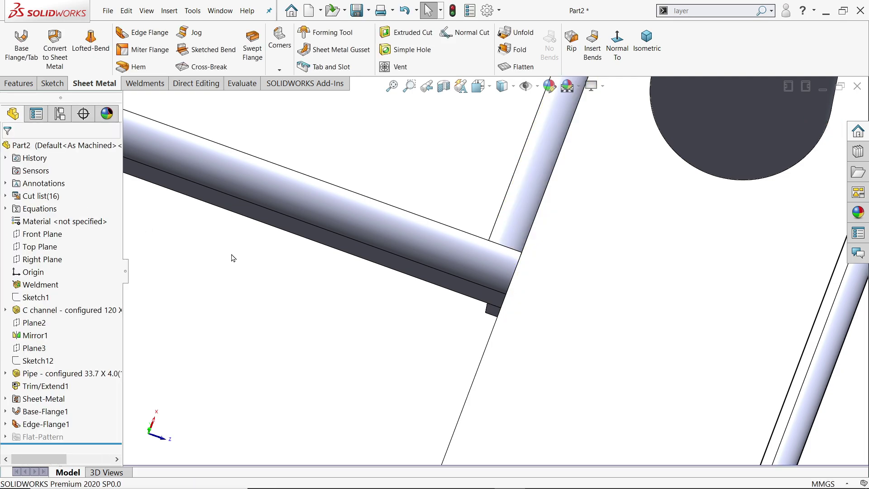
- Edit the tread's edge flange to trim the side bends at its corners
{"action": "middle_click_drag", "start_coordinate": [515, 259], "coordinate": [513, 190]}
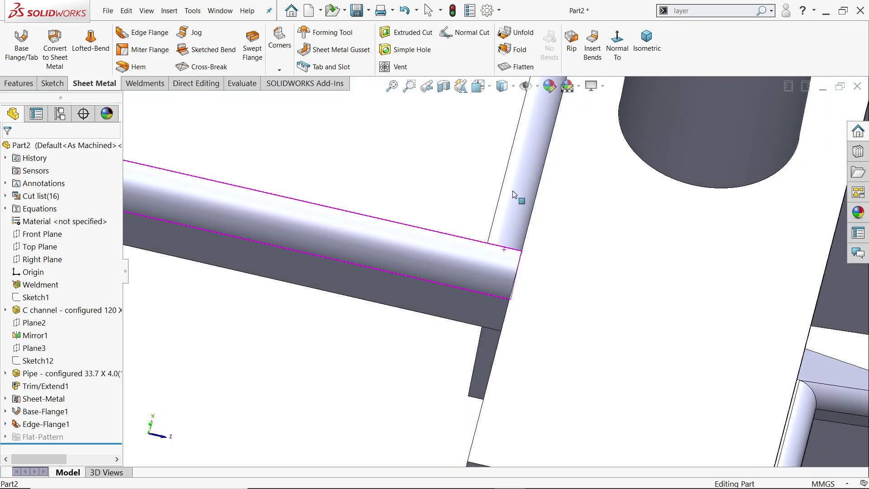
{"action": "scroll", "coordinate": [511, 197], "scroll_direction": "up", "scroll_amount": 9}
{"action": "scroll", "coordinate": [511, 201], "scroll_direction": "down", "scroll_amount": 11}
{"action": "mouse_move", "coordinate": [471, 256]}
{"action": "middle_mouse_down"}
{"action": "mouse_move", "coordinate": [491, 228]}
{"action": "mouse_move", "coordinate": [494, 249]}
{"action": "mouse_move", "coordinate": [473, 257]}
{"action": "middle_mouse_up"}
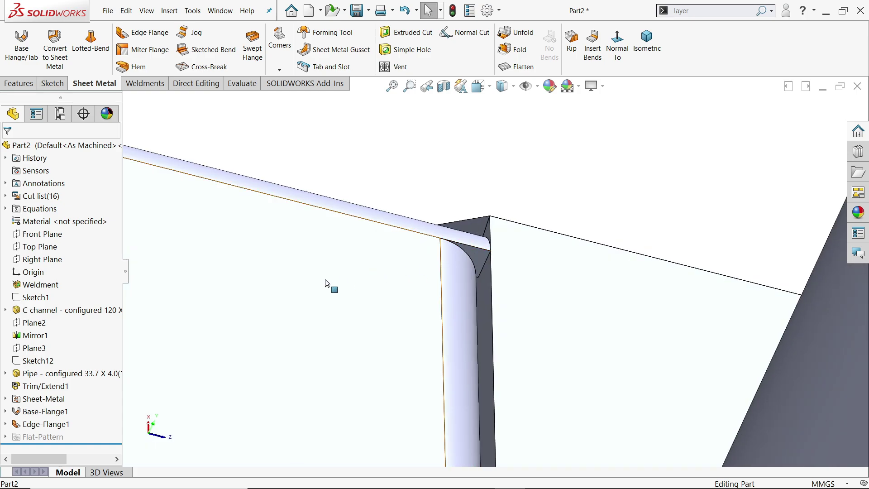
{"action": "left_click", "coordinate": [16, 426]}
{"action": "left_click", "coordinate": [21, 404]}
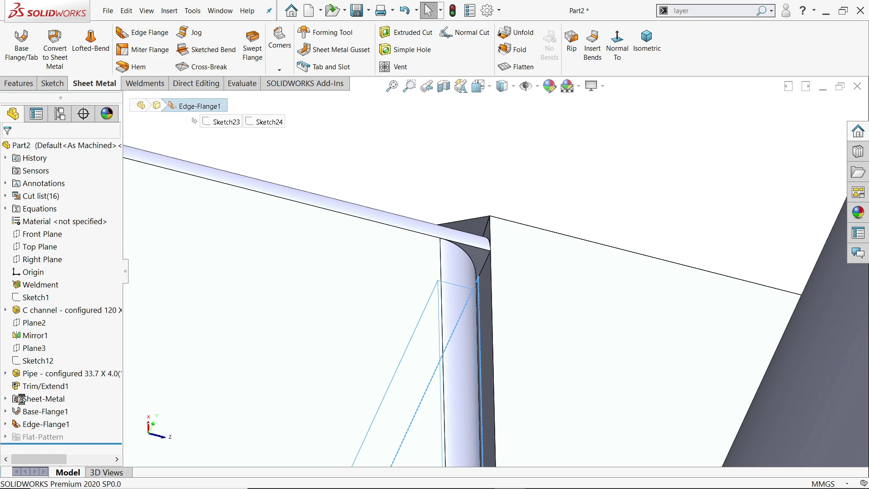
{"action": "scroll", "coordinate": [40, 379], "scroll_direction": "down", "scroll_amount": 5}
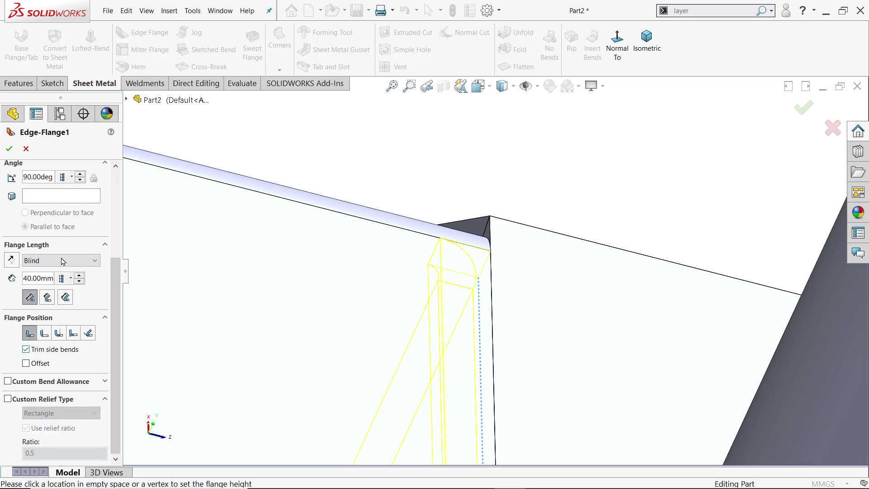
{"action": "left_click", "coordinate": [7, 149]}
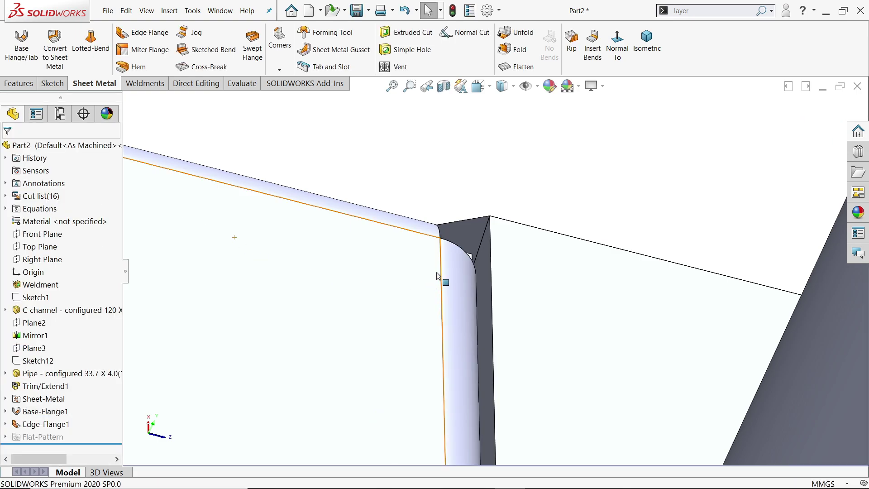
- Flatten the tread and examine the corner cutouts and bend lines of its flat pattern
{"action": "scroll", "coordinate": [413, 285], "scroll_direction": "down", "scroll_amount": 4}
{"action": "scroll", "coordinate": [422, 317], "scroll_direction": "up", "scroll_amount": 5}
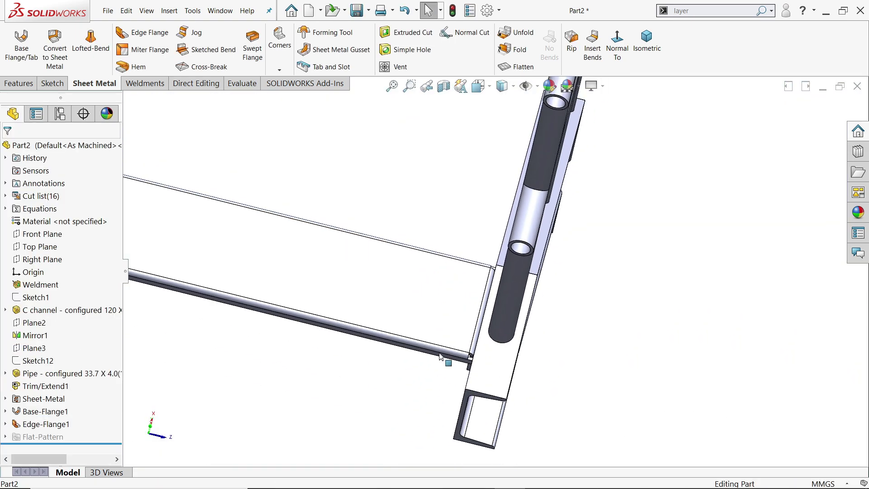
{"action": "scroll", "coordinate": [446, 358], "scroll_direction": "down", "scroll_amount": 6}
{"action": "middle_click_drag", "start_coordinate": [546, 306], "coordinate": [546, 259]}
{"action": "left_click", "coordinate": [524, 67]}
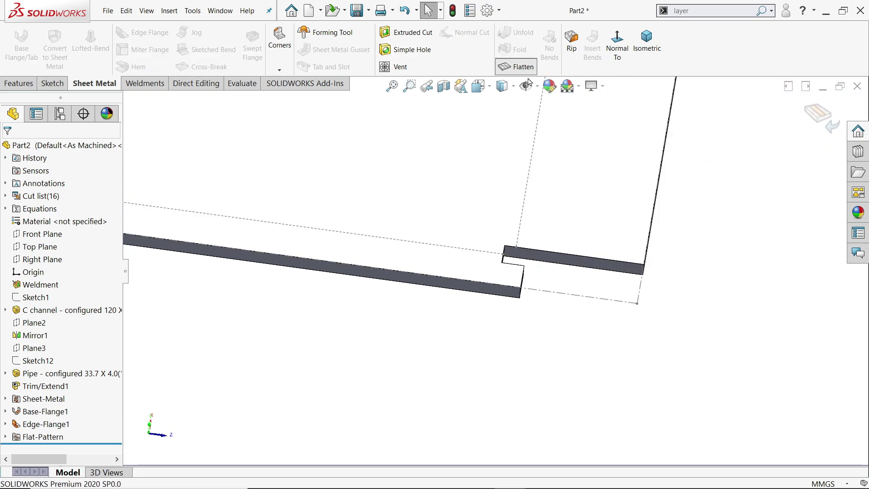
{"action": "scroll", "coordinate": [505, 226], "scroll_direction": "up", "scroll_amount": 5}
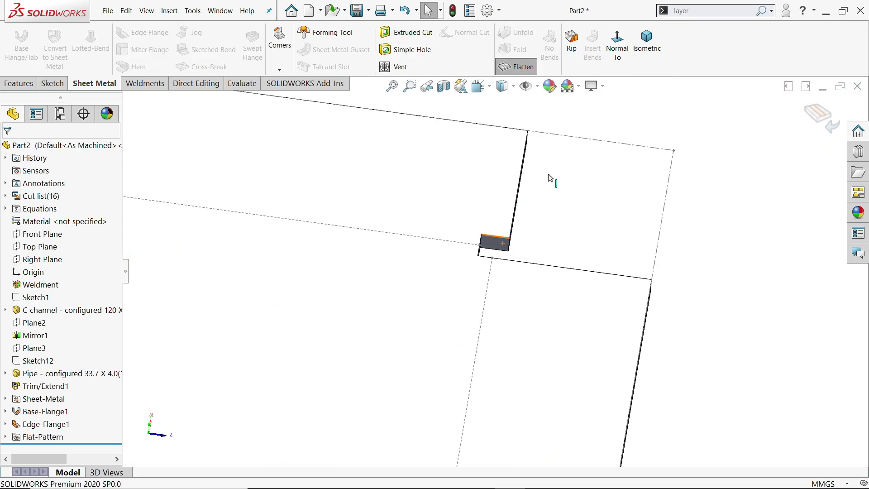
{"action": "scroll", "coordinate": [487, 276], "scroll_direction": "down", "scroll_amount": 5}
{"action": "middle_click_drag", "start_coordinate": [487, 276], "coordinate": [526, 221]}
{"action": "scroll", "coordinate": [526, 222], "scroll_direction": "up", "scroll_amount": 7}
{"action": "scroll", "coordinate": [413, 198], "scroll_direction": "down", "scroll_amount": 5}
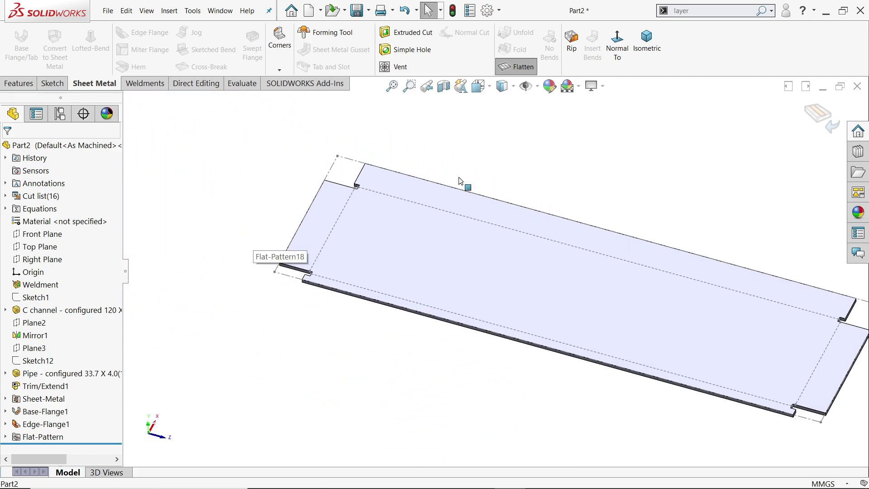
- Leave the flat pattern and return the tread to its bent state between the stringers
{"action": "left_click", "coordinate": [523, 67]}
{"action": "scroll", "coordinate": [509, 202], "scroll_direction": "up", "scroll_amount": 3}
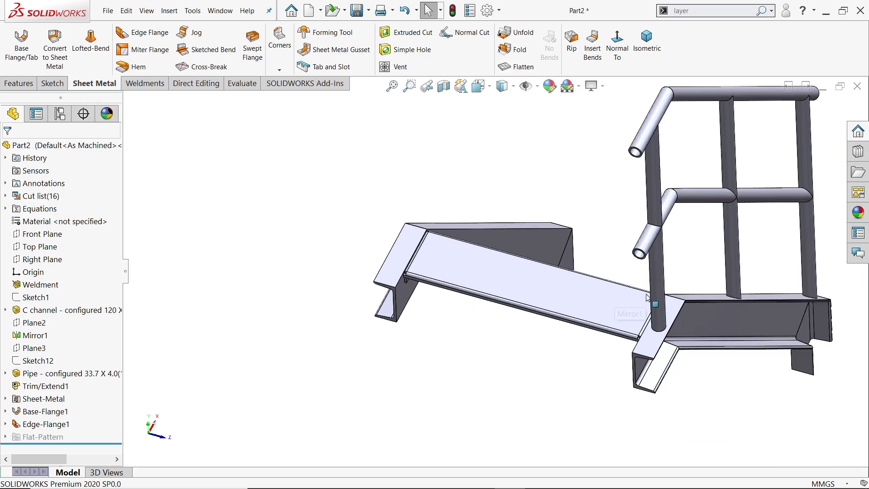
{"action": "scroll", "coordinate": [643, 269], "scroll_direction": "down", "scroll_amount": 6}
{"action": "middle_click_drag", "start_coordinate": [643, 269], "coordinate": [553, 256]}
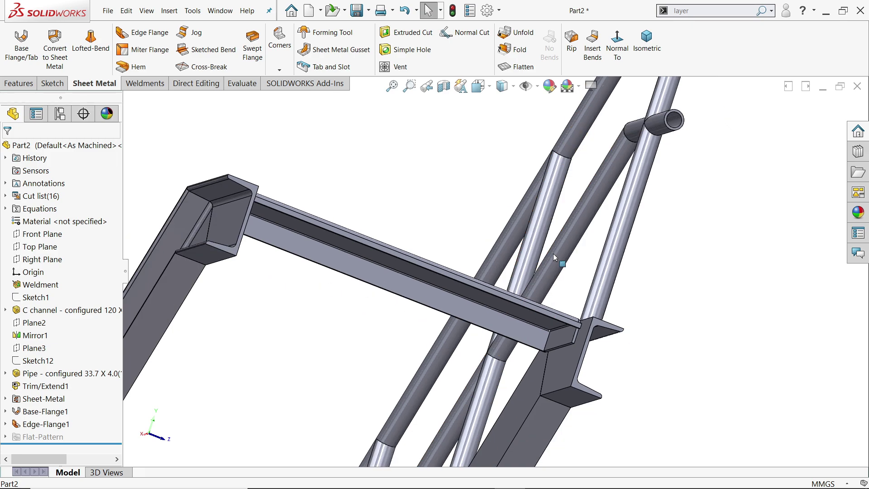
- Start a 25 mm chamfer Break Corner on the lower corner edge of the tread's end flange at one stringer
{"action": "left_click", "coordinate": [280, 70]}
{"action": "left_click", "coordinate": [294, 108]}
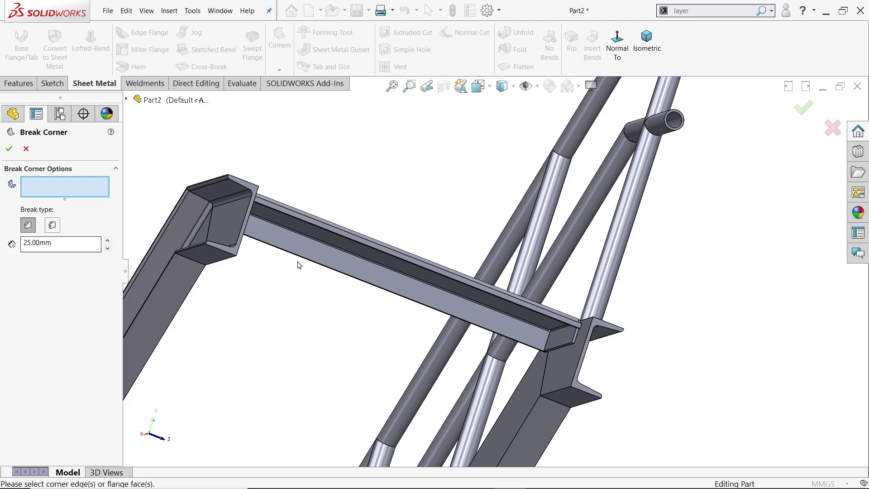
{"action": "middle_click_drag", "start_coordinate": [297, 265], "coordinate": [261, 203]}
{"action": "scroll", "coordinate": [248, 243], "scroll_direction": "down", "scroll_amount": 8}
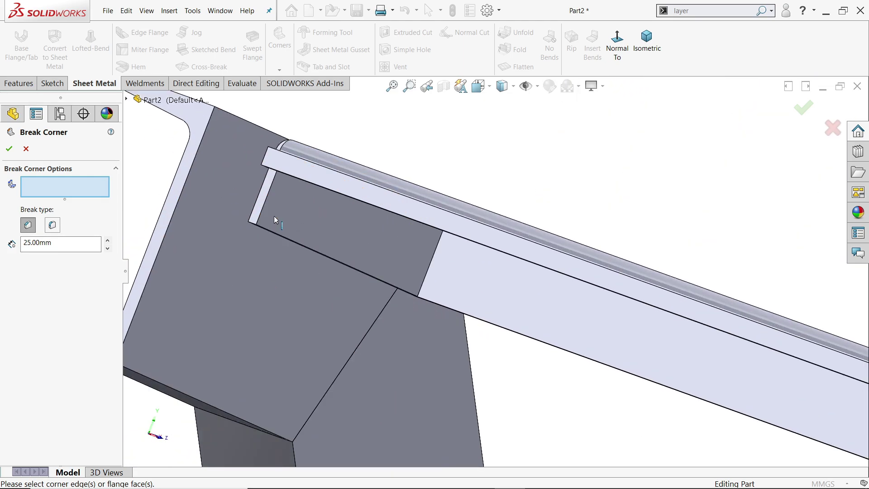
{"action": "scroll", "coordinate": [274, 220], "scroll_direction": "down", "scroll_amount": 3}
{"action": "left_click", "coordinate": [278, 240]}
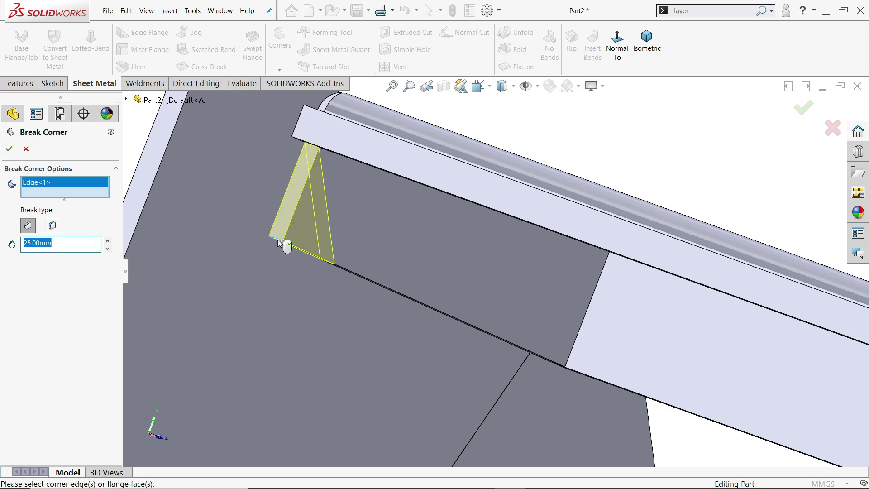
- Add the corner edge of the end flange at the opposite stringer to the 25 mm Break Corner and finish it
{"action": "scroll", "coordinate": [393, 251], "scroll_direction": "up", "scroll_amount": 6}
{"action": "middle_click_drag", "start_coordinate": [464, 262], "coordinate": [530, 261]}
{"action": "scroll", "coordinate": [531, 264], "scroll_direction": "up", "scroll_amount": 5}
{"action": "scroll", "coordinate": [740, 312], "scroll_direction": "down", "scroll_amount": 5}
{"action": "scroll", "coordinate": [711, 301], "scroll_direction": "down", "scroll_amount": 3}
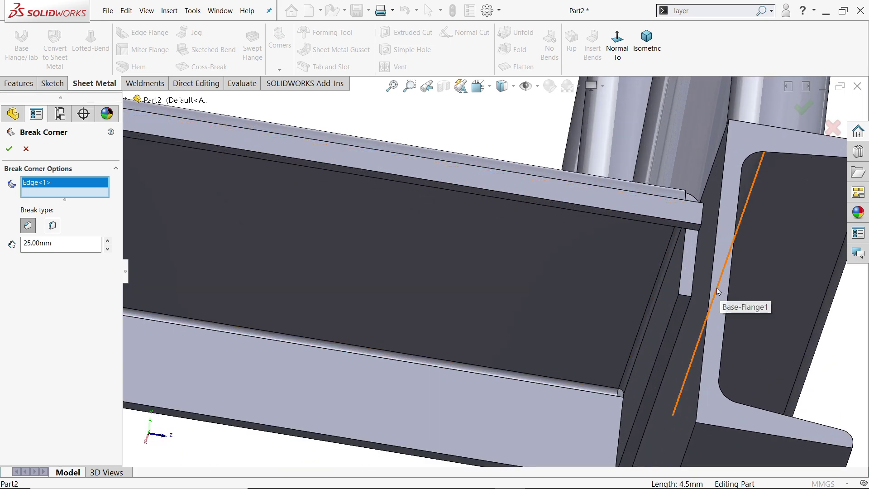
{"action": "left_click", "coordinate": [686, 296]}
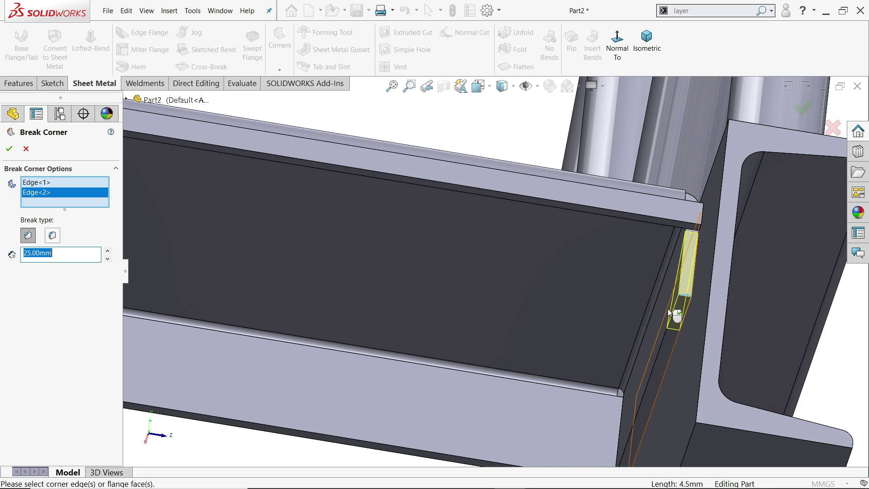
{"action": "left_click", "coordinate": [9, 150]}
- Edit the tread's base flange to override the default parameters with a sheet thickness of 1.50 mm
{"action": "scroll", "coordinate": [649, 325], "scroll_direction": "up", "scroll_amount": 3}
{"action": "middle_click_drag", "start_coordinate": [620, 283], "coordinate": [537, 363]}
{"action": "left_click", "coordinate": [20, 412]}
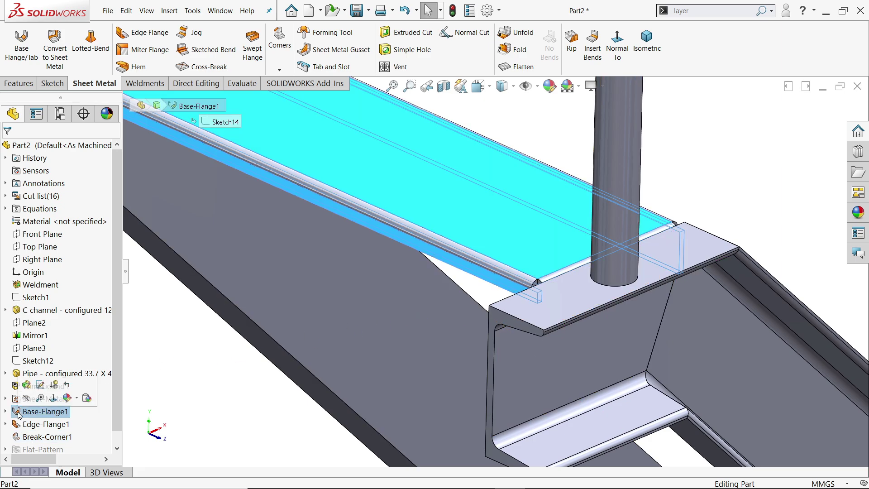
{"action": "left_click", "coordinate": [28, 401]}
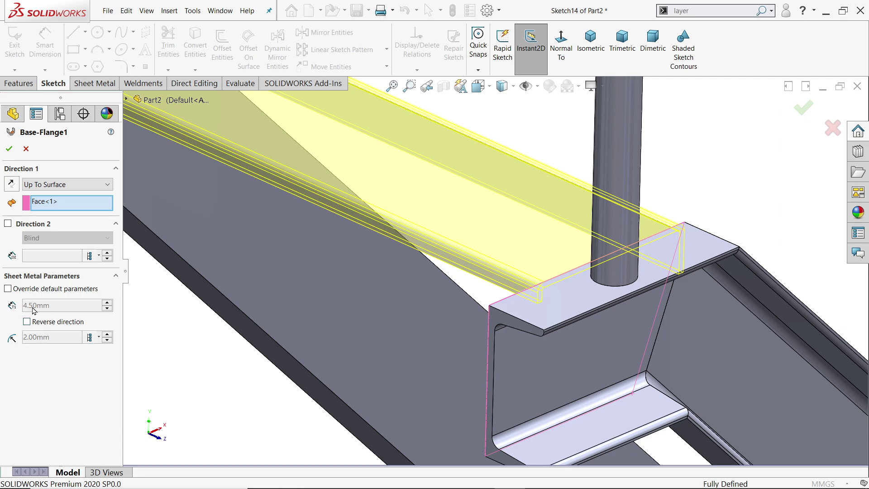
{"action": "left_click", "coordinate": [9, 289]}
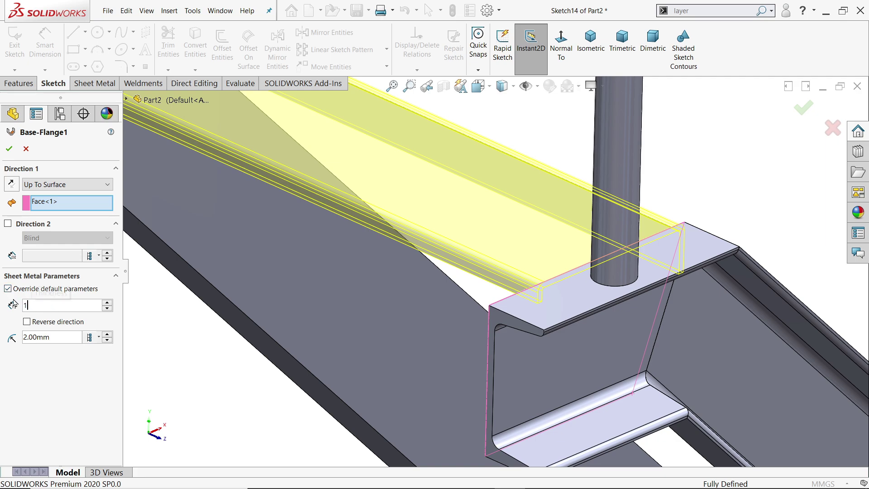
{"action": "key", "text": "Return"}
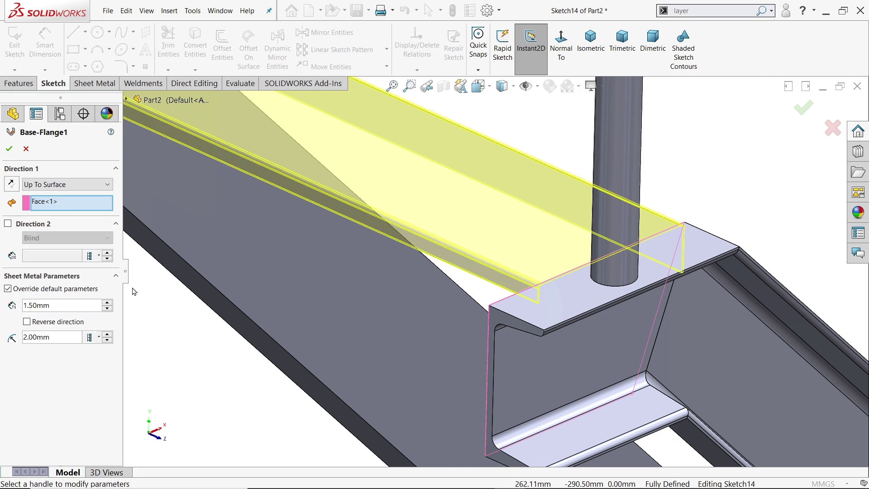
{"action": "left_click", "coordinate": [8, 150]}
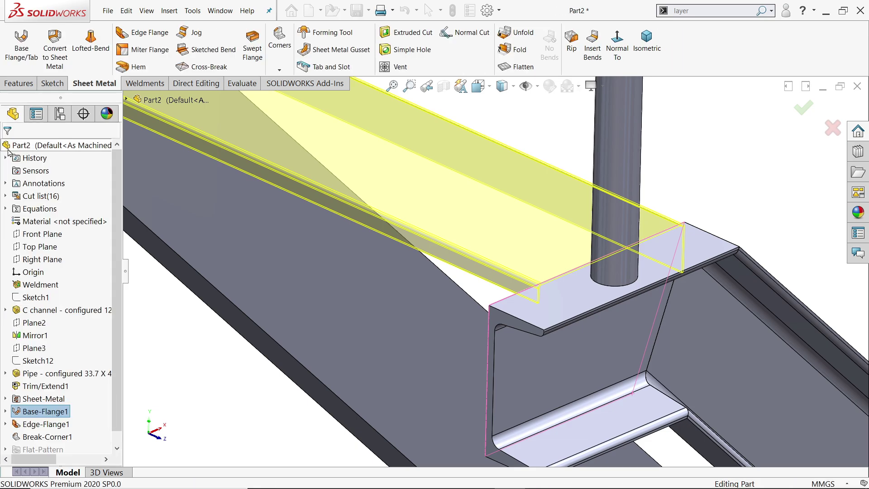
- Examine the tread's edges, end flanges and fit between the stringers from several sides of the stair
{"action": "middle_click_drag", "start_coordinate": [555, 284], "coordinate": [510, 302]}
{"action": "scroll", "coordinate": [268, 281], "scroll_direction": "down", "scroll_amount": 1}
{"action": "scroll", "coordinate": [274, 280], "scroll_direction": "up", "scroll_amount": 2}
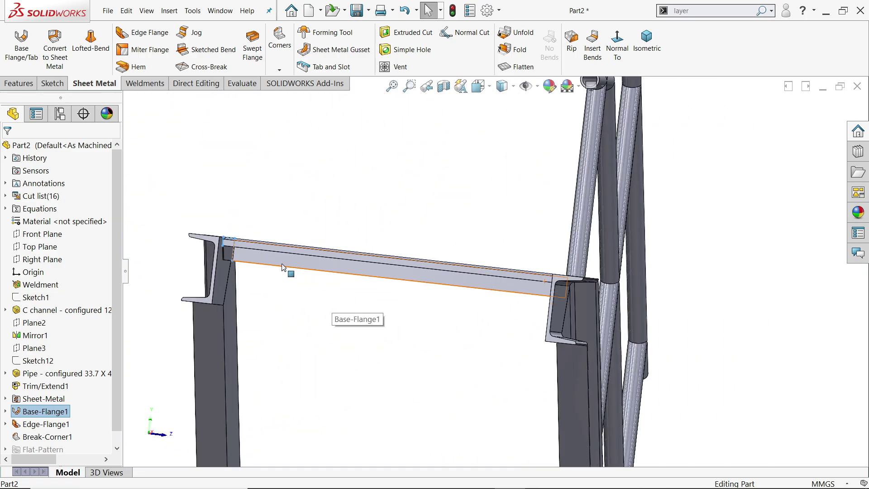
{"action": "scroll", "coordinate": [283, 269], "scroll_direction": "down", "scroll_amount": 3}
{"action": "middle_click_drag", "start_coordinate": [272, 260], "coordinate": [481, 326]}
{"action": "scroll", "coordinate": [491, 336], "scroll_direction": "up", "scroll_amount": 4}
{"action": "scroll", "coordinate": [638, 360], "scroll_direction": "down", "scroll_amount": 3}
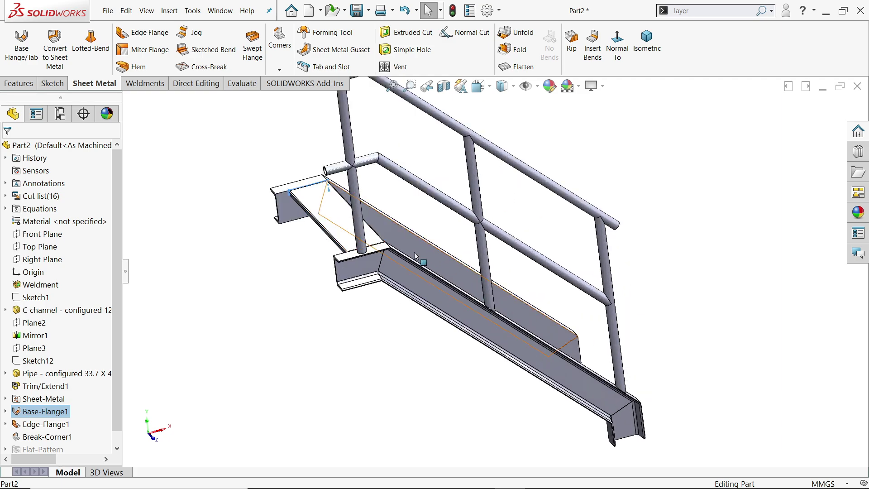
{"action": "scroll", "coordinate": [415, 257], "scroll_direction": "down", "scroll_amount": 2}
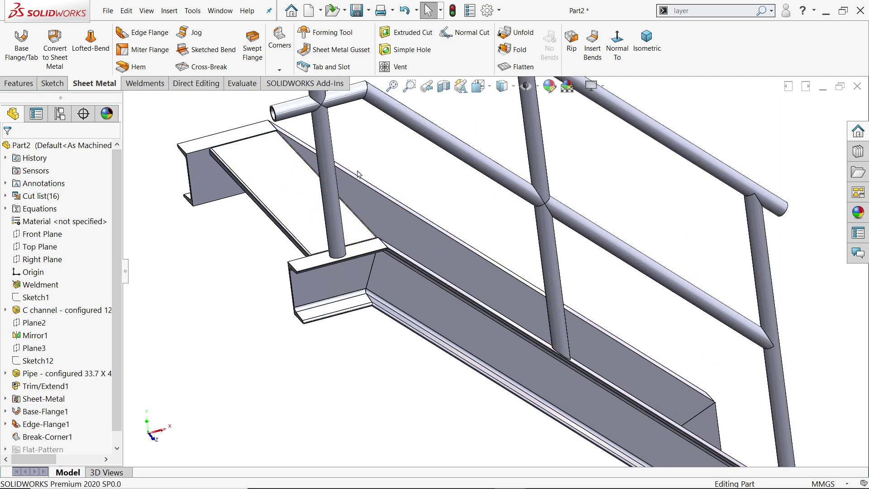
{"action": "scroll", "coordinate": [253, 153], "scroll_direction": "down", "scroll_amount": 2}
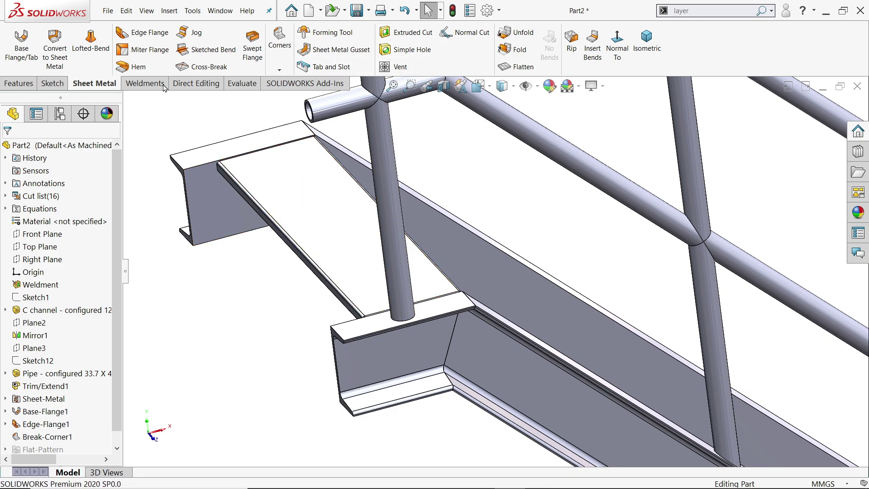
- Start a Linear Pattern along the stringer's sloping edge with a spacing of 200 mm
{"action": "left_click", "coordinate": [20, 83]}
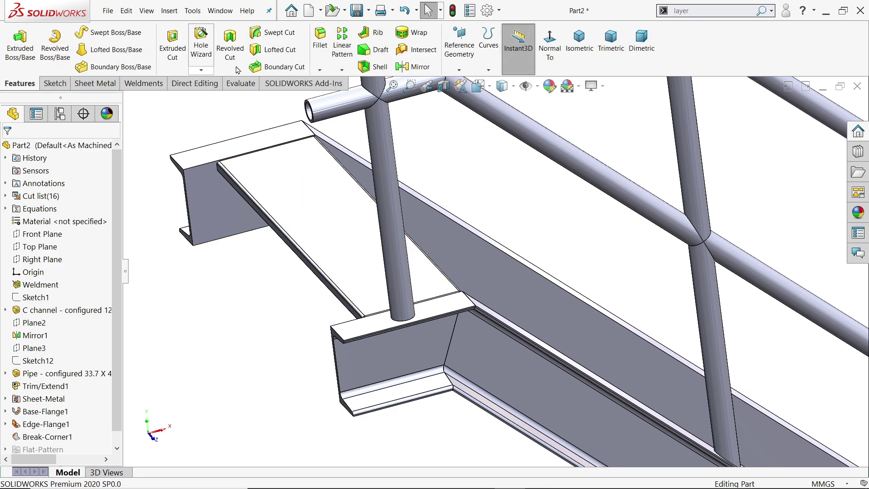
{"action": "left_click", "coordinate": [345, 50]}
{"action": "middle_click_drag", "start_coordinate": [510, 199], "coordinate": [495, 284]}
{"action": "left_click", "coordinate": [594, 86]}
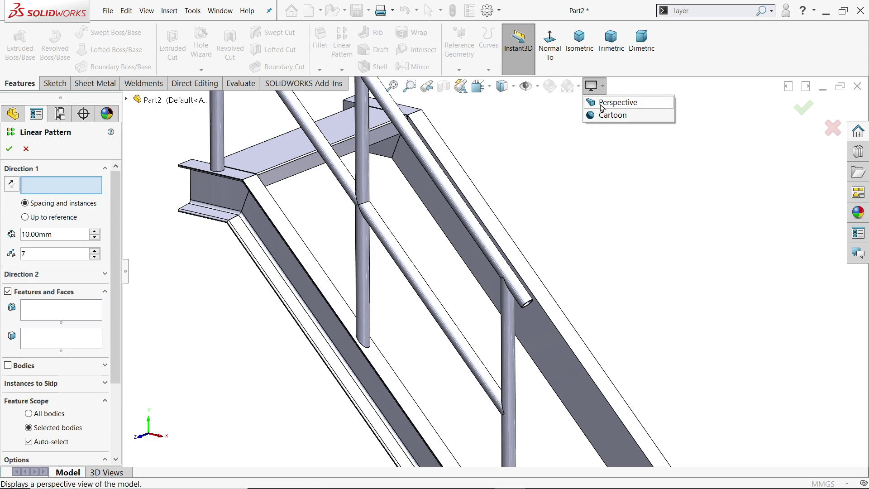
{"action": "scroll", "coordinate": [368, 243], "scroll_direction": "down", "scroll_amount": 4}
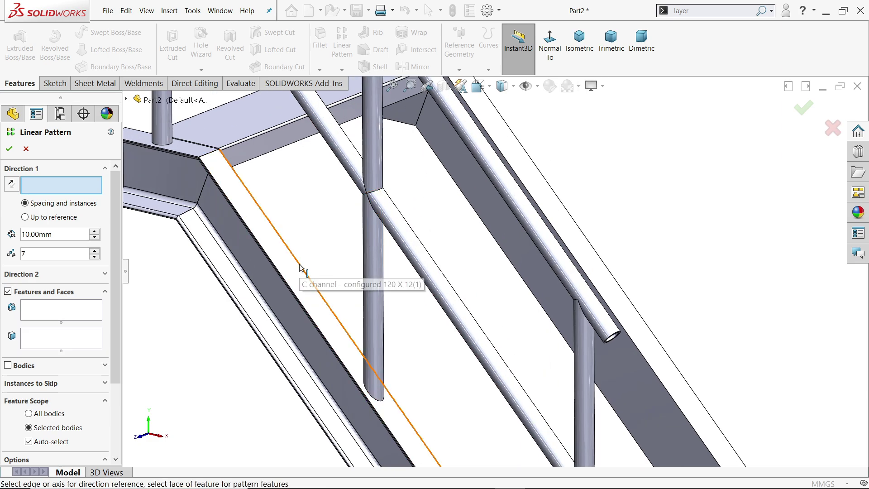
{"action": "left_click", "coordinate": [301, 267]}
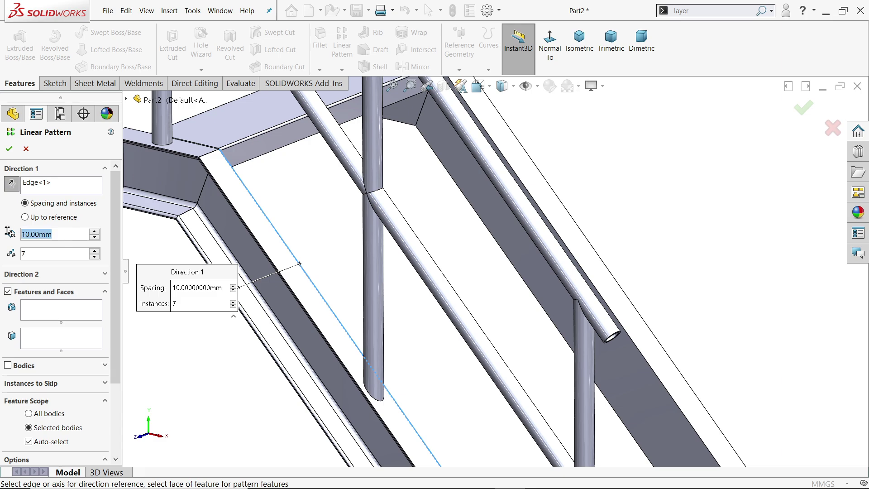
{"action": "type", "text": "200"}
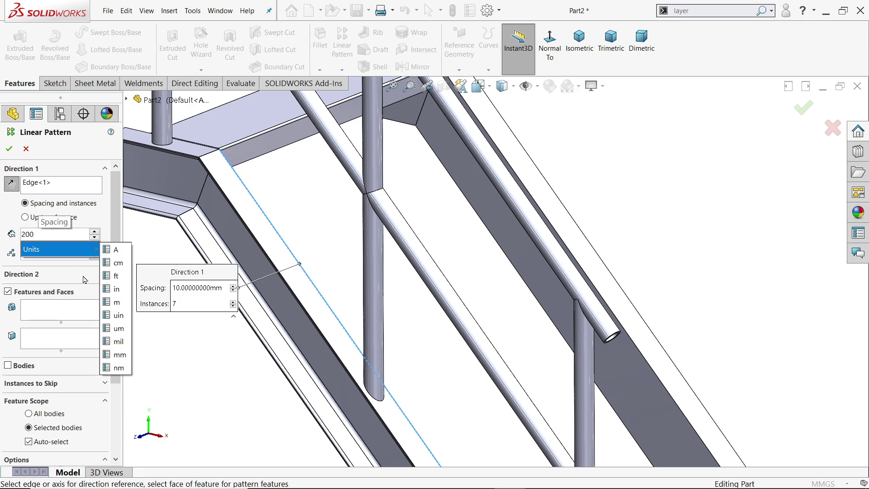
{"action": "key", "text": "Return"}
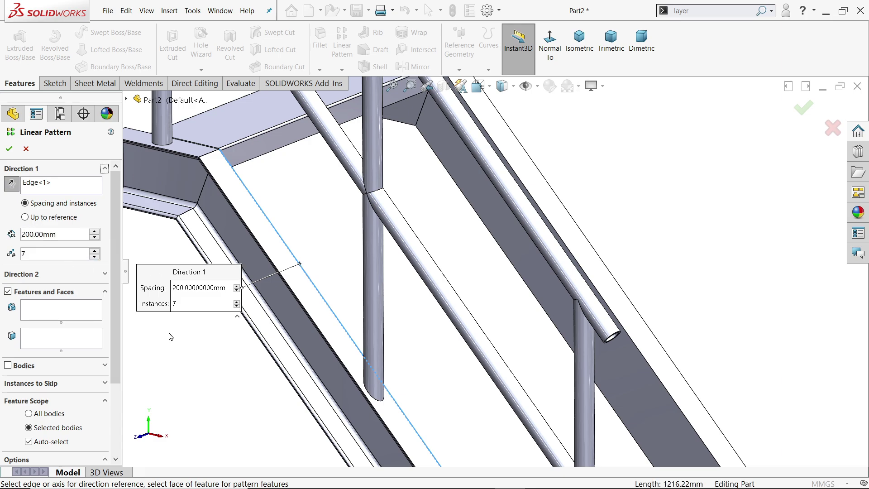
- Choose the tread body for the linear pattern with 7 instances down the stair and finish it
{"action": "left_click", "coordinate": [51, 316]}
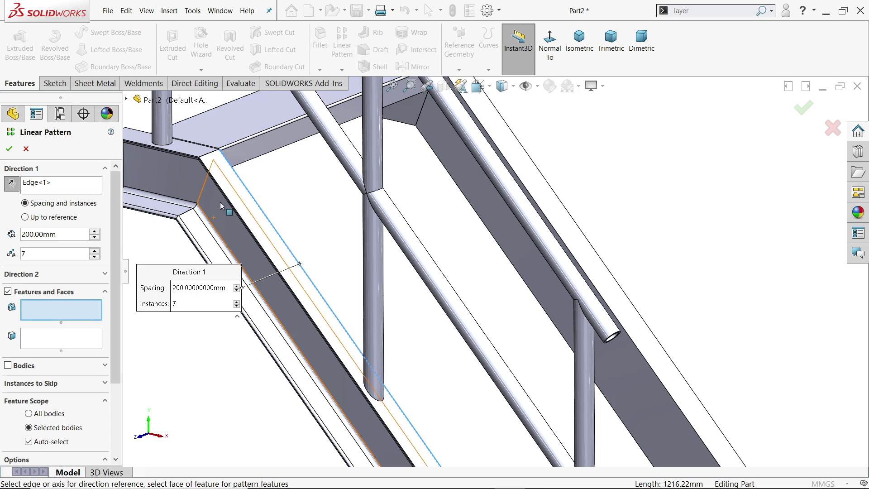
{"action": "left_click", "coordinate": [11, 366]}
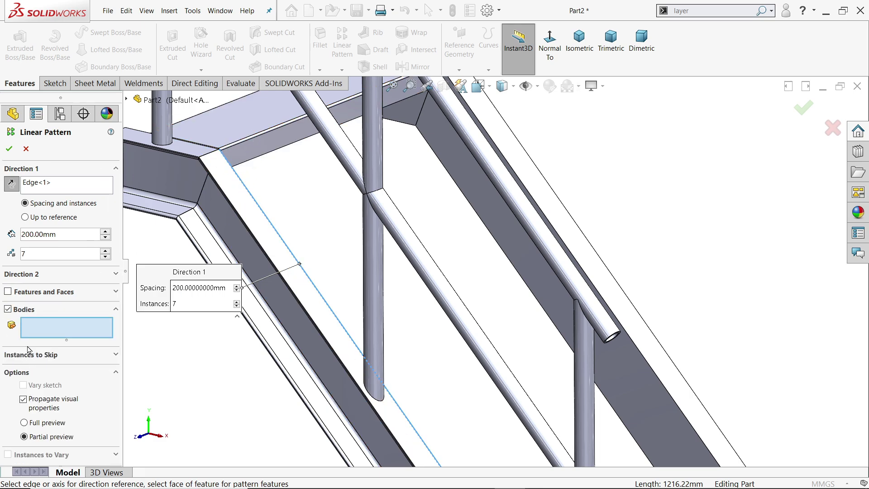
{"action": "left_click", "coordinate": [246, 126]}
{"action": "scroll", "coordinate": [480, 245], "scroll_direction": "up", "scroll_amount": 5}
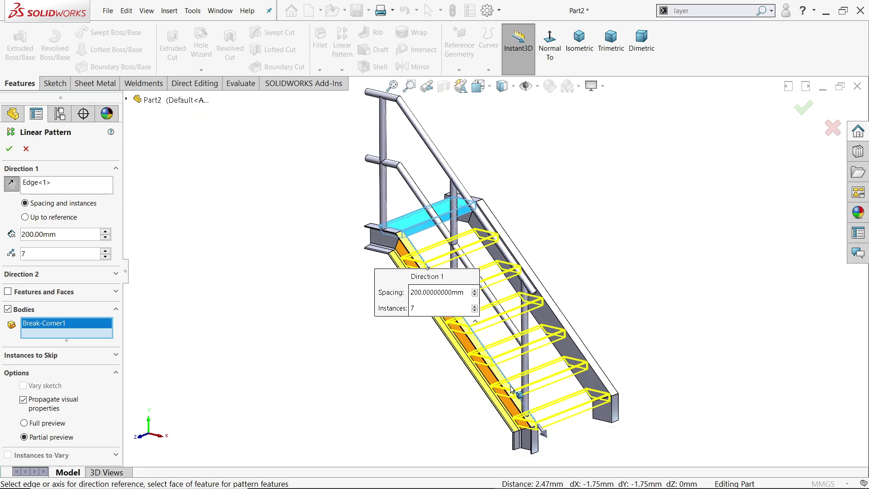
{"action": "scroll", "coordinate": [511, 389], "scroll_direction": "down", "scroll_amount": 2}
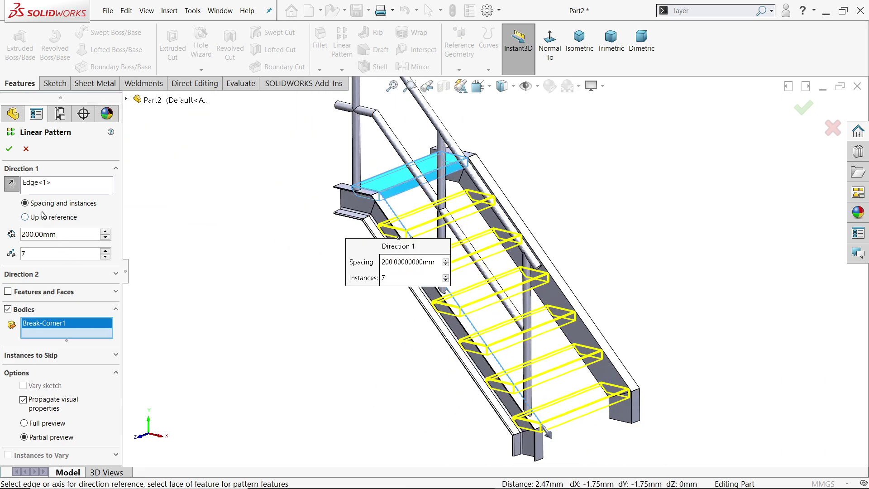
{"action": "left_click", "coordinate": [12, 152]}
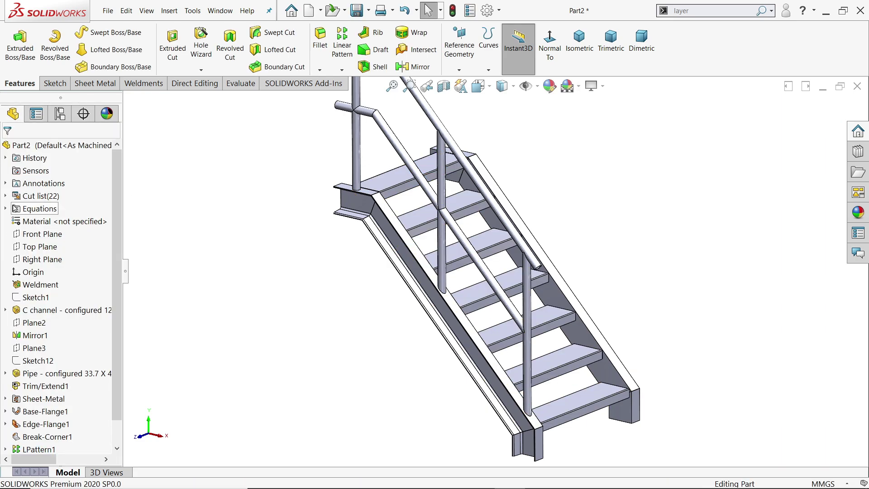
- Inspect the cut list's sheet metal item to check which treads it groups together
{"action": "left_click", "coordinate": [6, 196]}
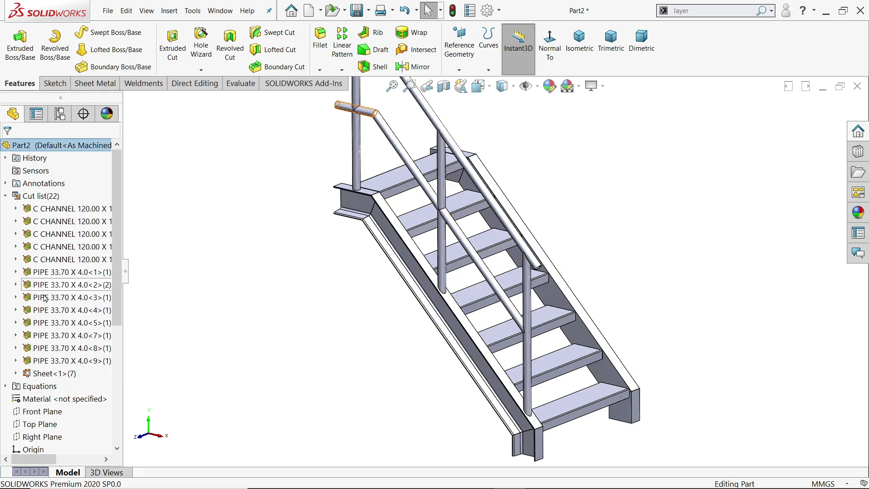
{"action": "left_click", "coordinate": [26, 377]}
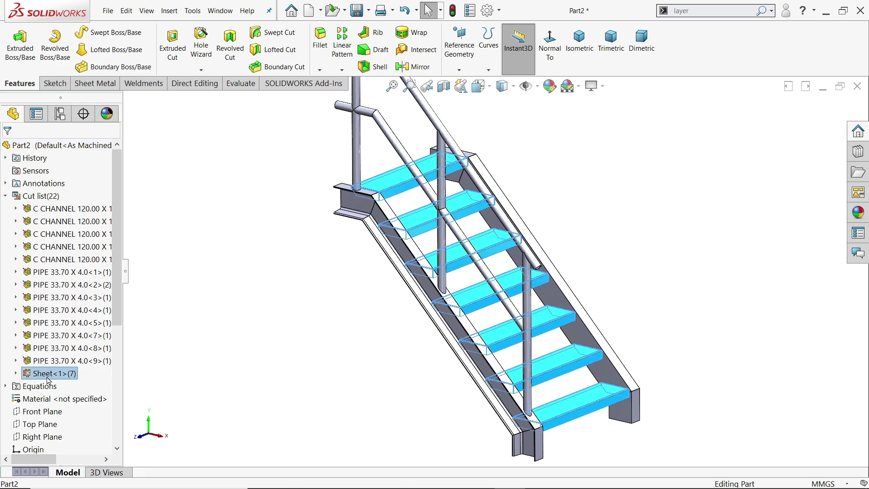
{"action": "left_click", "coordinate": [5, 195]}
{"action": "left_click", "coordinate": [305, 266]}
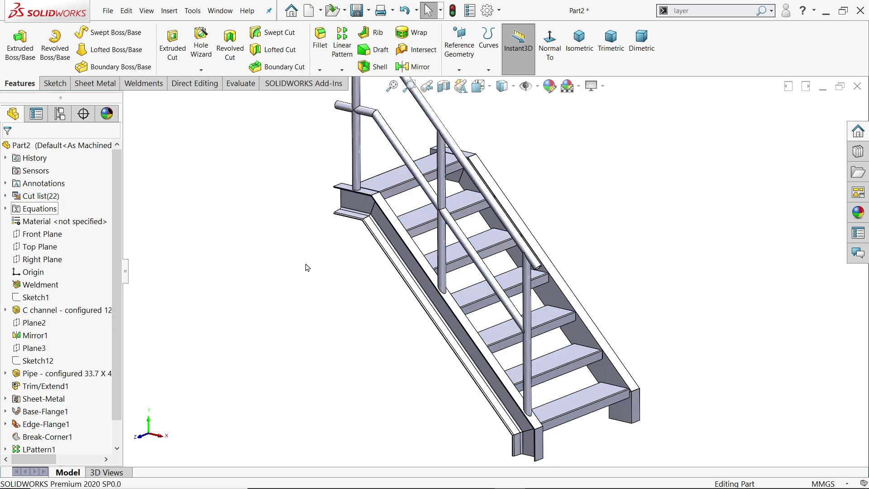
- Set up a Hole Wizard hole of DIN drill size Ø10.0, Through All, with the feature scope set to all bodies
{"action": "middle_click_drag", "start_coordinate": [331, 286], "coordinate": [420, 248]}
{"action": "scroll", "coordinate": [310, 206], "scroll_direction": "down", "scroll_amount": 4}
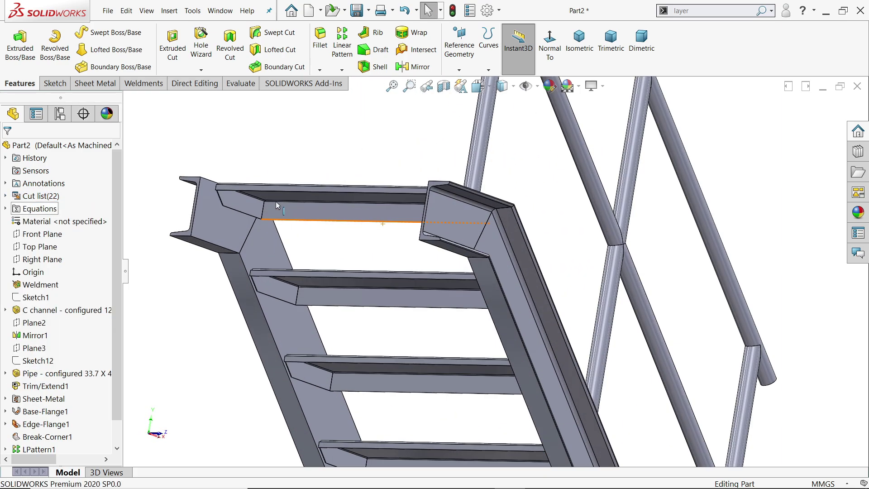
{"action": "scroll", "coordinate": [274, 205], "scroll_direction": "down", "scroll_amount": 5}
{"action": "middle_click_drag", "start_coordinate": [261, 221], "coordinate": [242, 180]}
{"action": "left_click", "coordinate": [201, 48]}
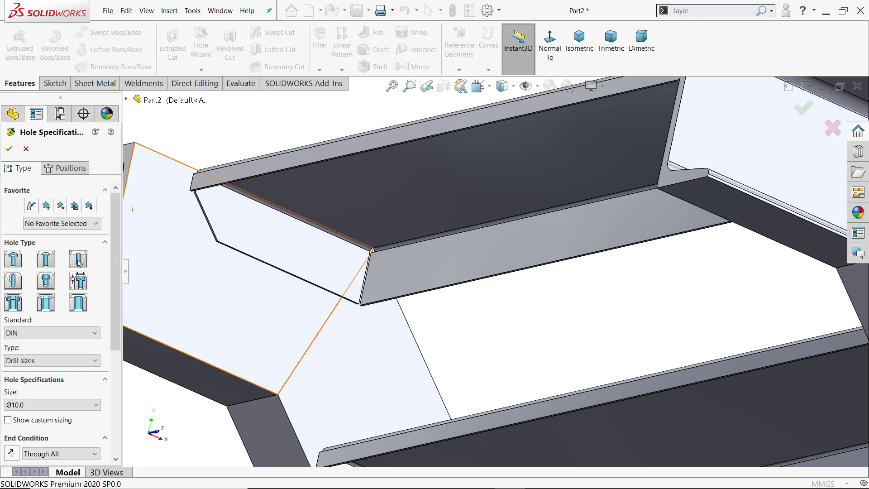
{"action": "left_click", "coordinate": [25, 332]}
{"action": "left_click", "coordinate": [21, 346]}
{"action": "left_click", "coordinate": [28, 360]}
{"action": "left_click", "coordinate": [21, 405]}
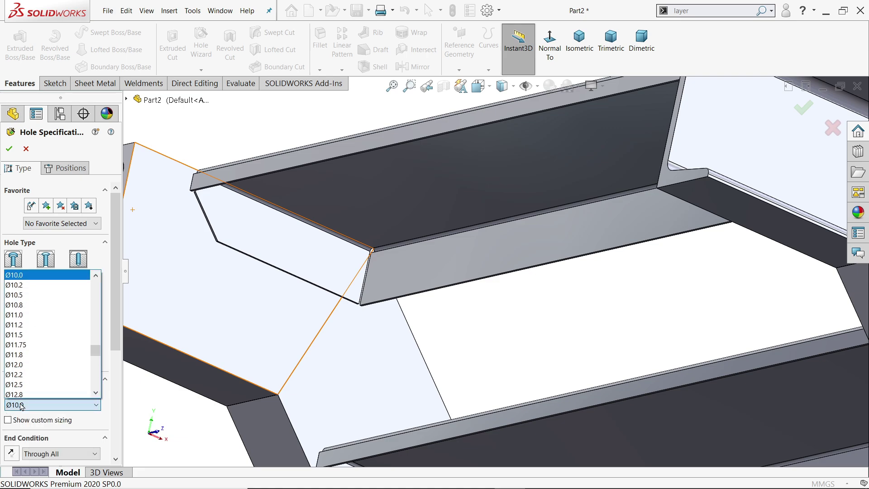
{"action": "left_click", "coordinate": [21, 406]}
{"action": "scroll", "coordinate": [105, 419], "scroll_direction": "down", "scroll_amount": 4}
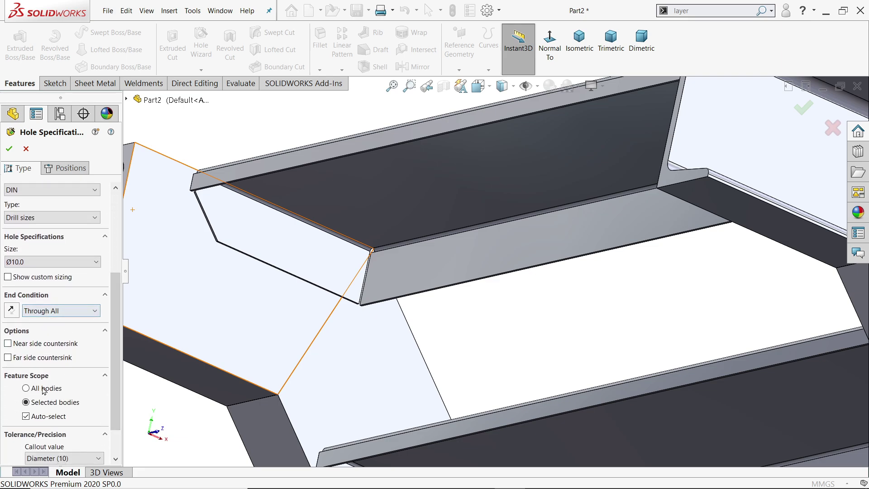
{"action": "left_click", "coordinate": [30, 390]}
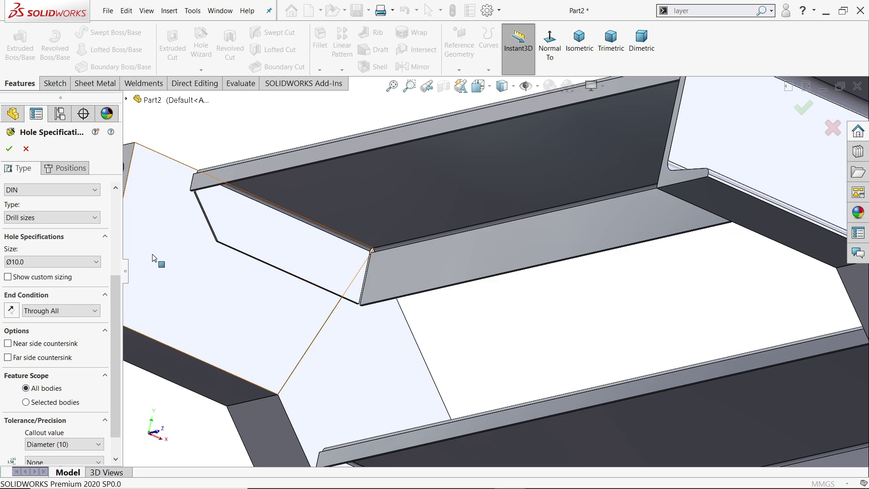
- Place two hole points on the inner face of the top tread's end flange
{"action": "left_click_drag", "start_coordinate": [117, 328], "coordinate": [120, 236]}
{"action": "left_click", "coordinate": [79, 170]}
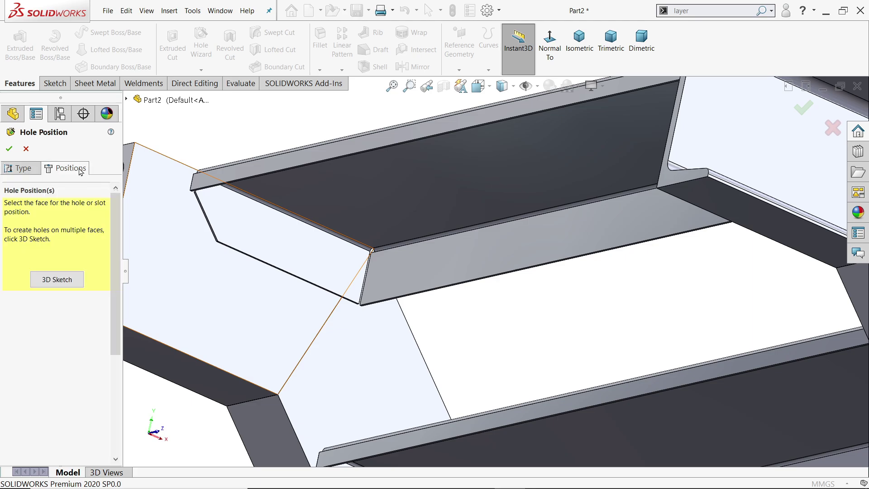
{"action": "left_click", "coordinate": [324, 265]}
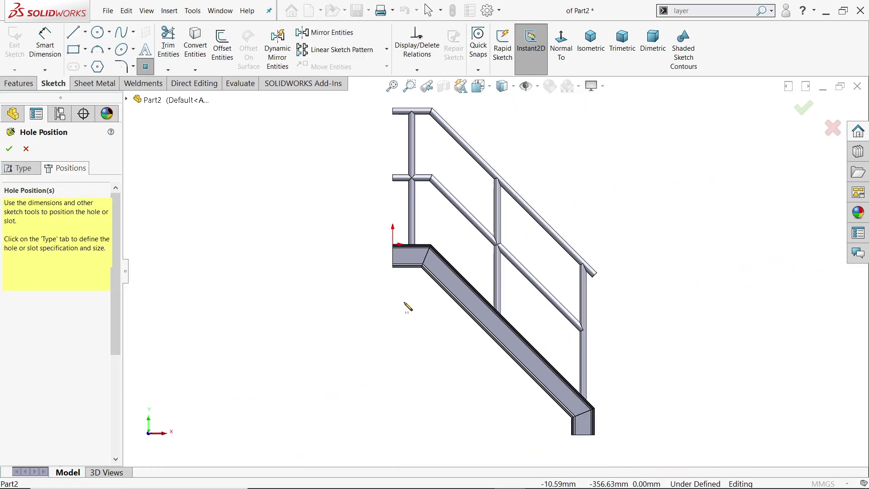
{"action": "scroll", "coordinate": [468, 272], "scroll_direction": "down", "scroll_amount": 10}
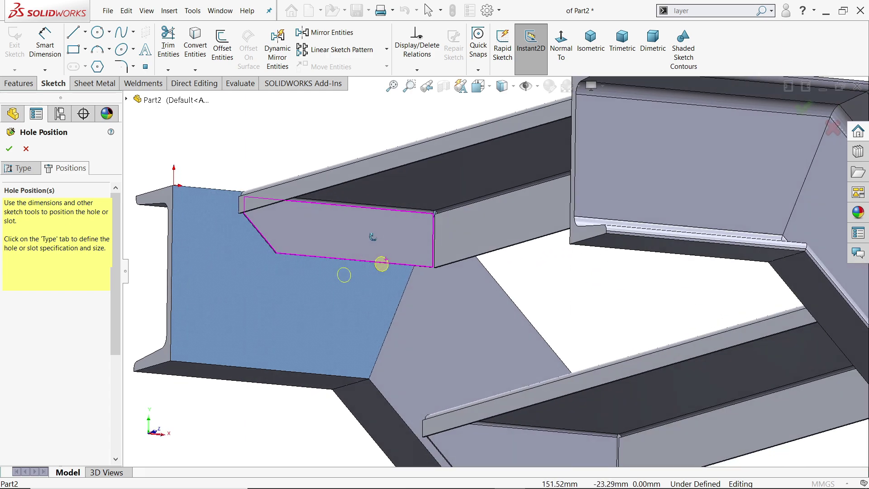
{"action": "scroll", "coordinate": [382, 264], "scroll_direction": "down", "scroll_amount": 5}
{"action": "left_click", "coordinate": [445, 264]}
{"action": "left_click", "coordinate": [295, 240]}
{"action": "right_click", "coordinate": [351, 271]}
{"action": "left_click", "coordinate": [371, 273]}
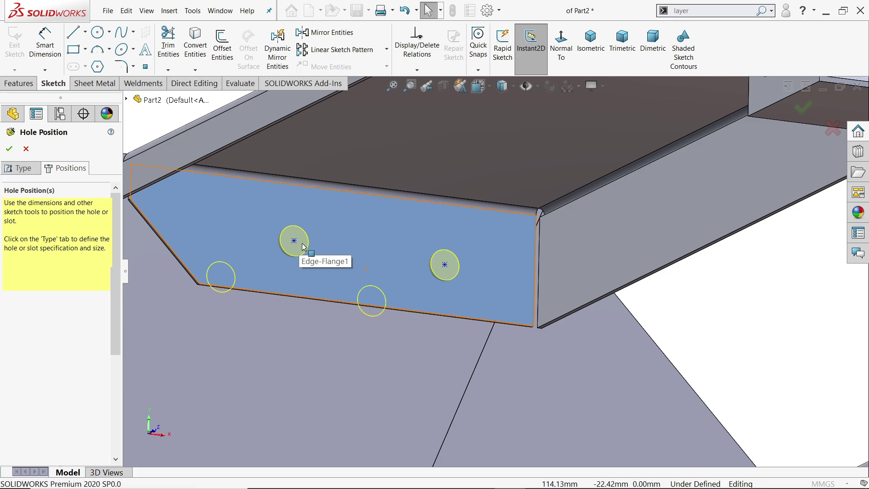
- Add a horizontal relation between the two hole points on the end flange
{"action": "left_click", "coordinate": [445, 264]}
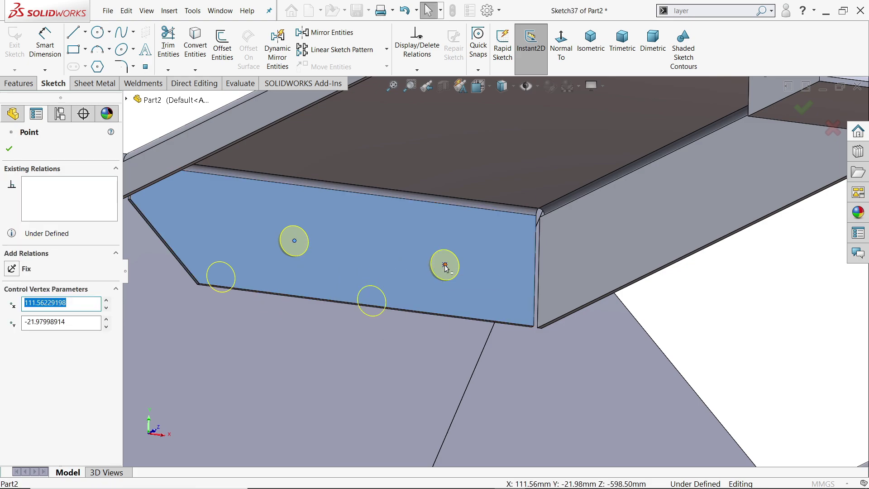
{"action": "left_click", "coordinate": [295, 241], "text": "ctrl"}
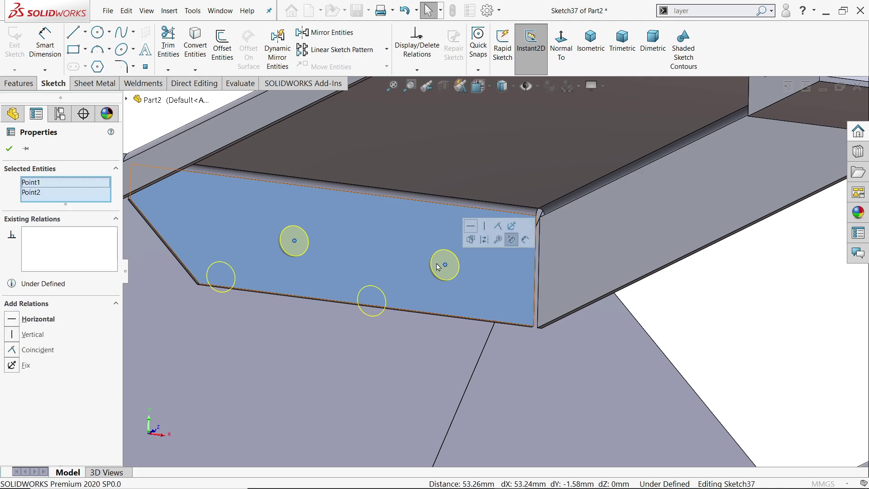
{"action": "left_click", "coordinate": [476, 231]}
- Dimension the spacing between the two hole points as 70 mm
{"action": "left_click", "coordinate": [44, 48]}
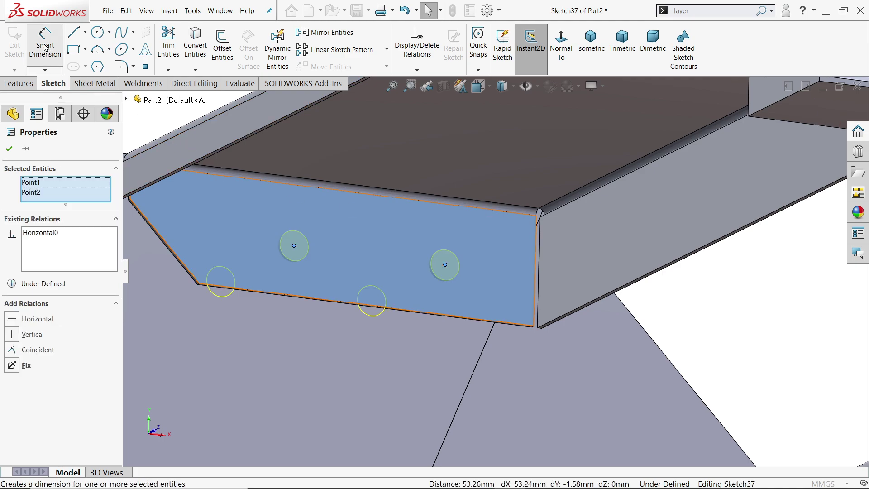
{"action": "left_click", "coordinate": [294, 245]}
{"action": "left_click", "coordinate": [445, 265]}
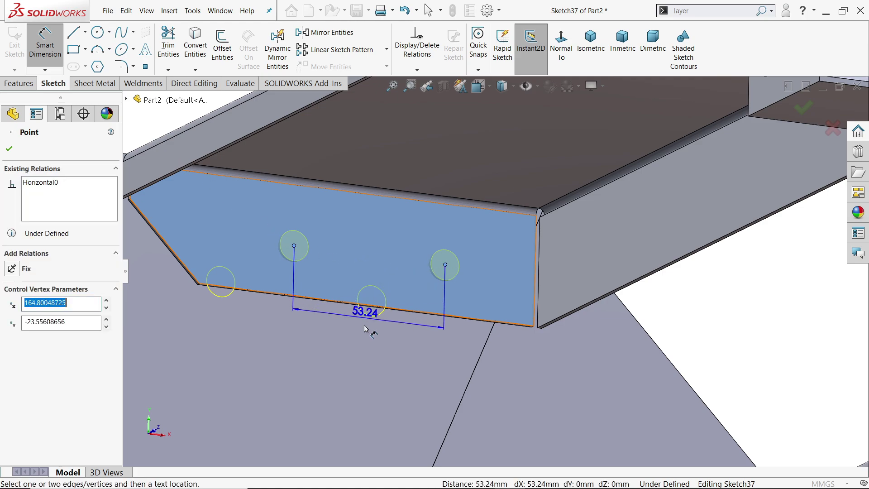
{"action": "left_click", "coordinate": [366, 334]}
{"action": "type", "text": "70"}
{"action": "key", "text": "Return"}
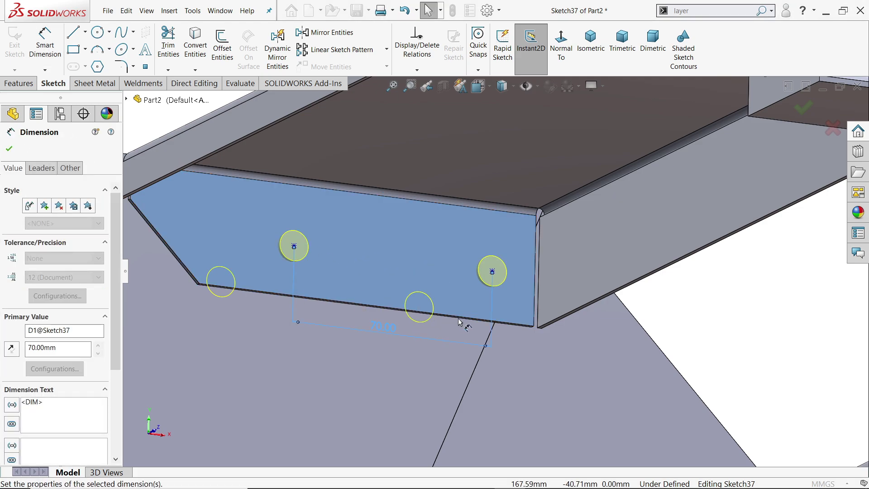
- Dimension the hole point farther from the flange's square end 15 mm above the flange's lower edge
{"action": "left_click", "coordinate": [294, 245]}
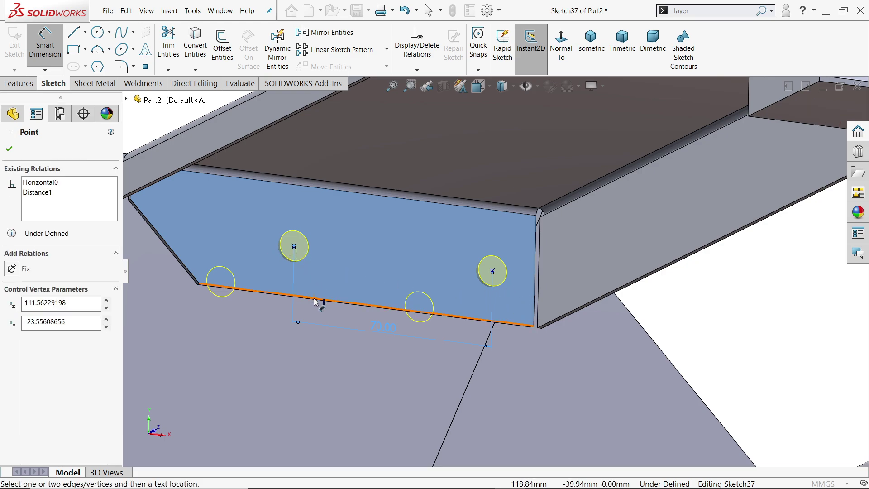
{"action": "left_click", "coordinate": [205, 258]}
{"action": "type", "text": "15"}
{"action": "key", "text": "Return"}
- Dimension the other hole point 30 mm from the flange's vertical end edge and finish the Hole Wizard holes
{"action": "mouse_move", "coordinate": [499, 301]}
{"action": "middle_mouse_down"}
{"action": "mouse_move", "coordinate": [483, 302]}
{"action": "mouse_move", "coordinate": [507, 290]}
{"action": "middle_mouse_up"}
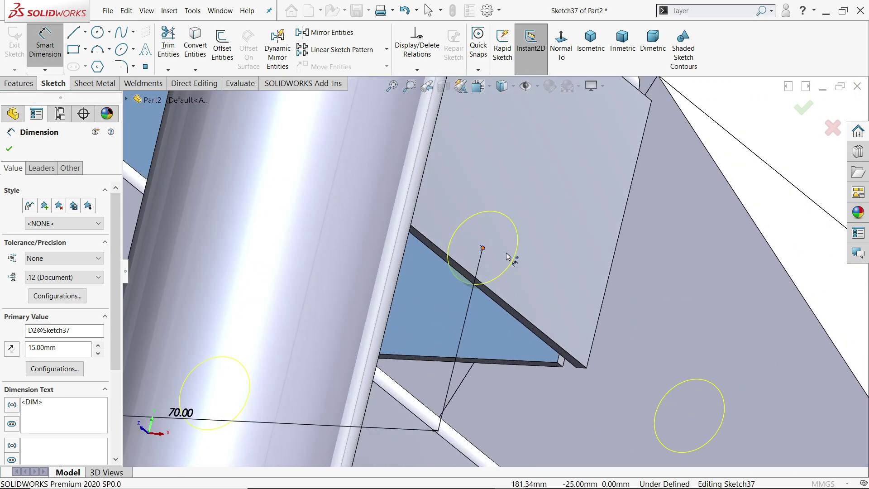
{"action": "left_click", "coordinate": [494, 253]}
{"action": "left_click", "coordinate": [613, 266]}
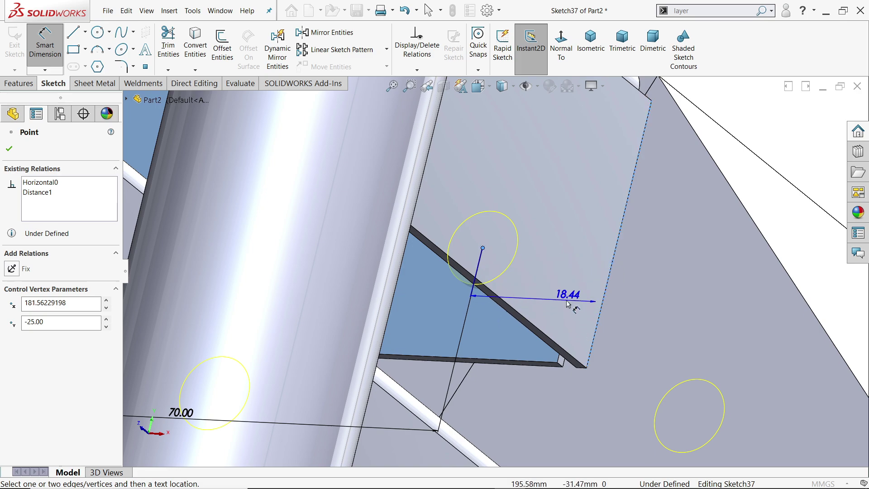
{"action": "left_click", "coordinate": [566, 290]}
{"action": "left_click", "coordinate": [566, 289]}
{"action": "type", "text": "30"}
{"action": "key", "text": "Return"}
{"action": "mouse_move", "coordinate": [562, 288]}
{"action": "middle_mouse_down"}
{"action": "mouse_move", "coordinate": [499, 276]}
{"action": "mouse_move", "coordinate": [638, 235]}
{"action": "mouse_move", "coordinate": [637, 244]}
{"action": "mouse_move", "coordinate": [558, 258]}
{"action": "middle_mouse_up"}
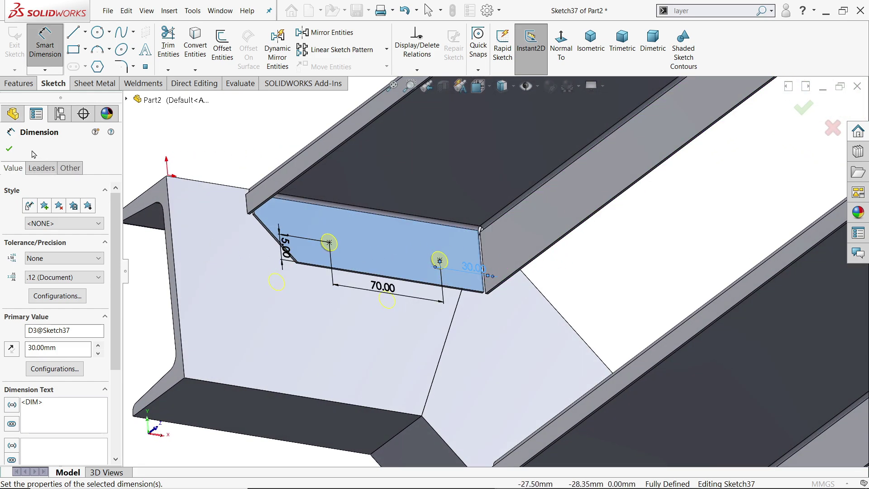
{"action": "left_click", "coordinate": [9, 151]}
{"action": "left_click", "coordinate": [9, 149]}
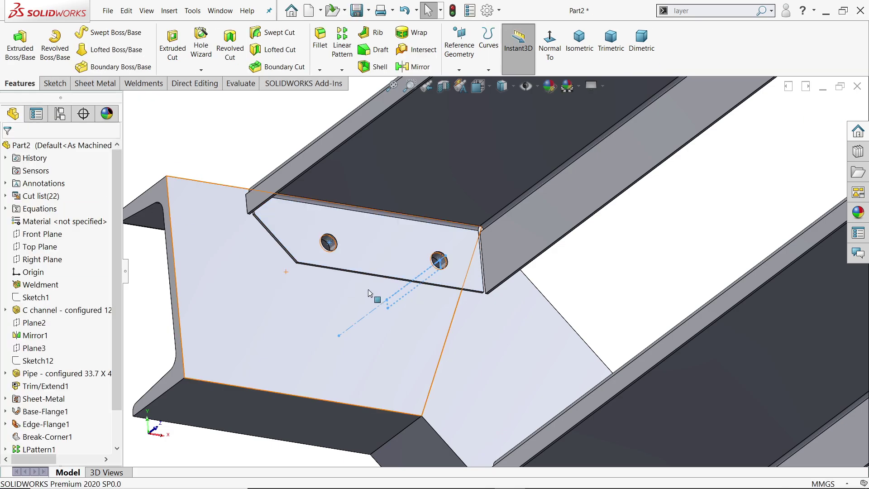
- Mirror the Ø10.0 hole feature about Plane2 to the opposite stringer, with the feature scope set to all bodies
{"action": "middle_click_drag", "start_coordinate": [558, 277], "coordinate": [460, 267]}
{"action": "scroll", "coordinate": [460, 267], "scroll_direction": "up", "scroll_amount": 5}
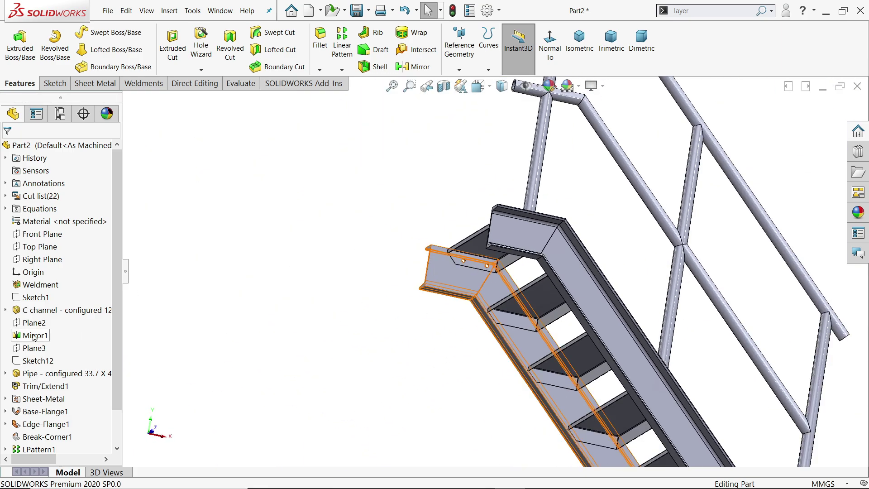
{"action": "left_click", "coordinate": [32, 323]}
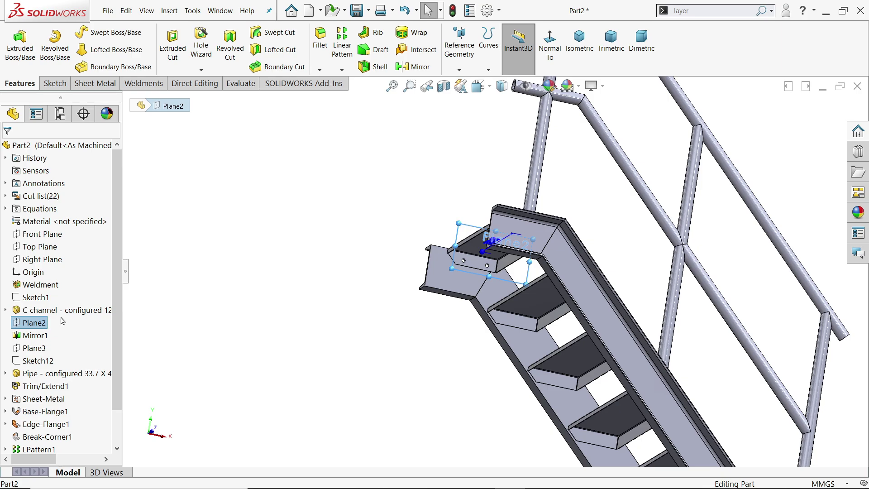
{"action": "middle_click_drag", "start_coordinate": [456, 308], "coordinate": [603, 278]}
{"action": "scroll", "coordinate": [603, 277], "scroll_direction": "down", "scroll_amount": 3}
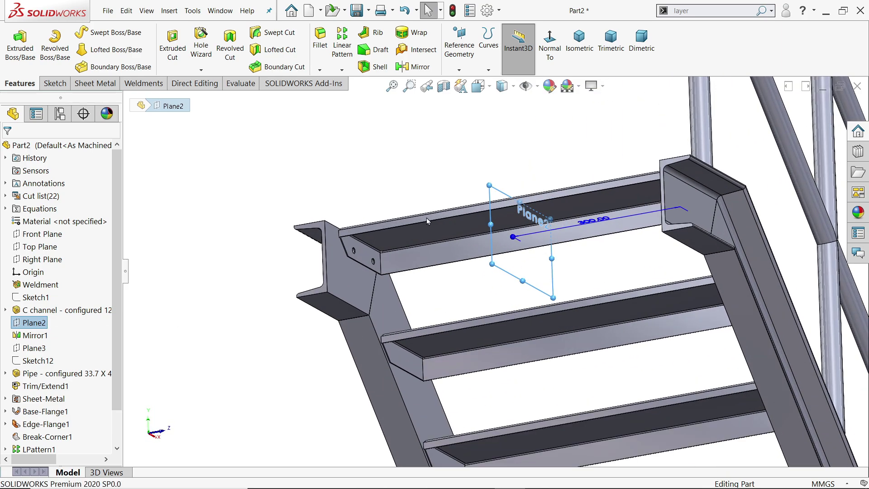
{"action": "left_click", "coordinate": [424, 69]}
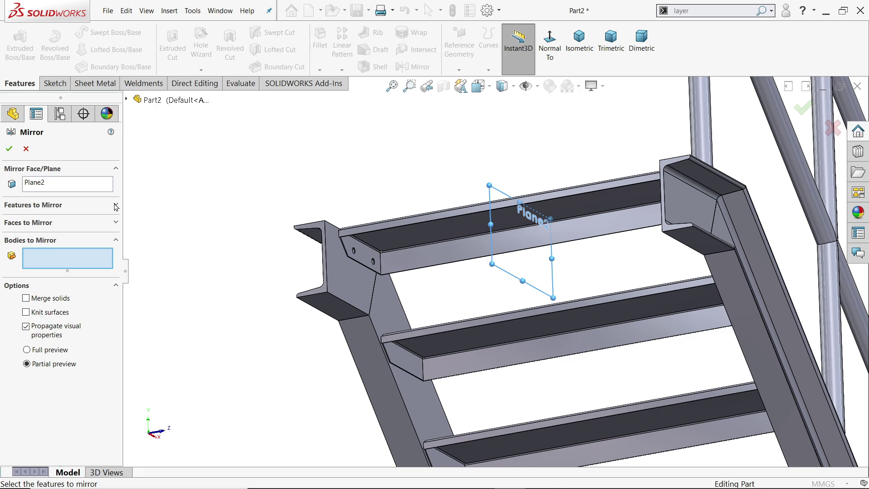
{"action": "left_click", "coordinate": [40, 206]}
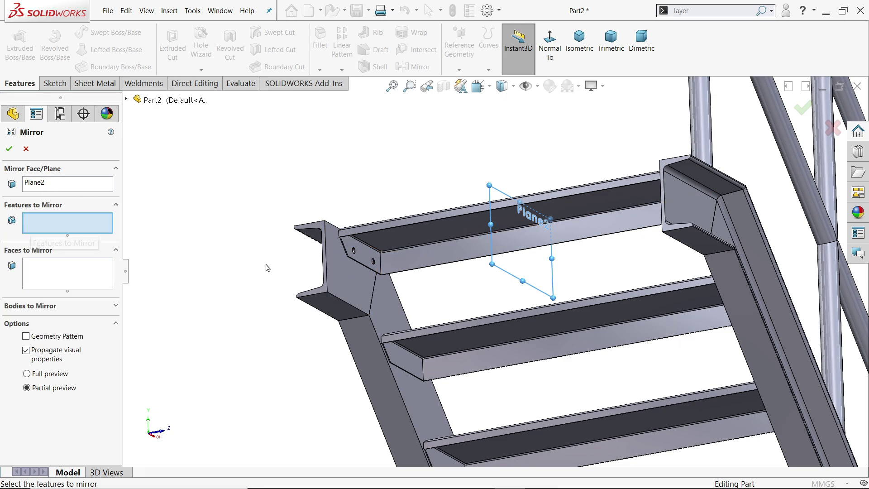
{"action": "left_click", "coordinate": [127, 100]}
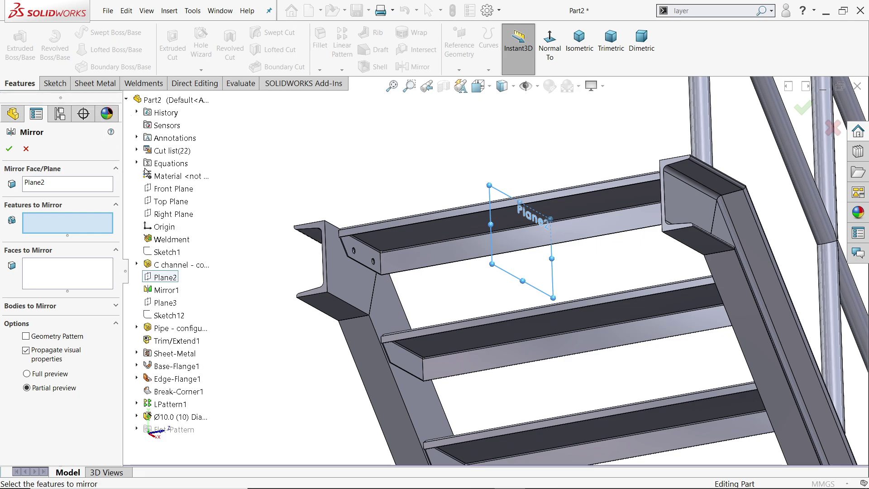
{"action": "left_click", "coordinate": [172, 417]}
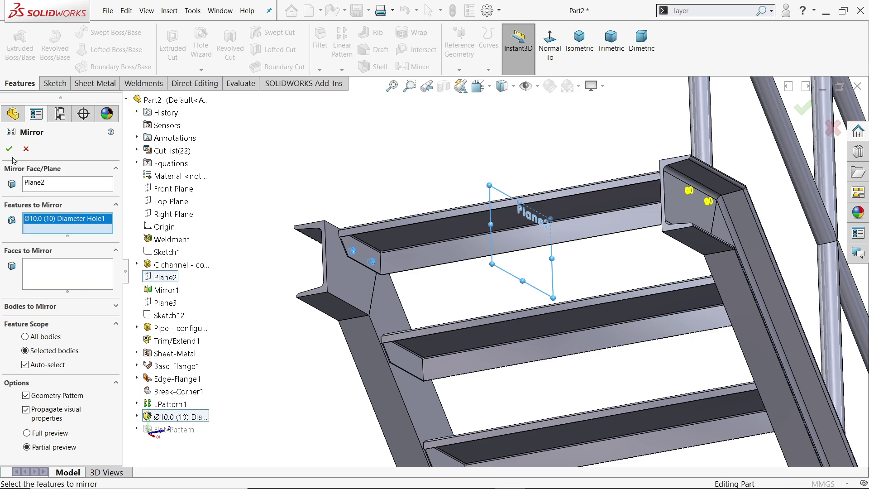
{"action": "left_click", "coordinate": [25, 337]}
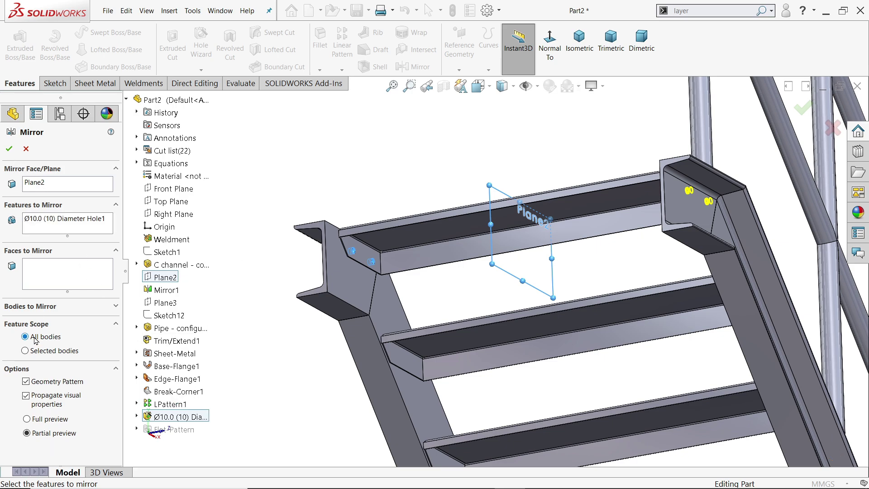
{"action": "left_click", "coordinate": [6, 145]}
- Linear-pattern the mirrored holes along the stringer's sloping edge with 200 mm spacing and 7 instances, with the feature scope set to all bodies
{"action": "middle_click_drag", "start_coordinate": [534, 280], "coordinate": [442, 259]}
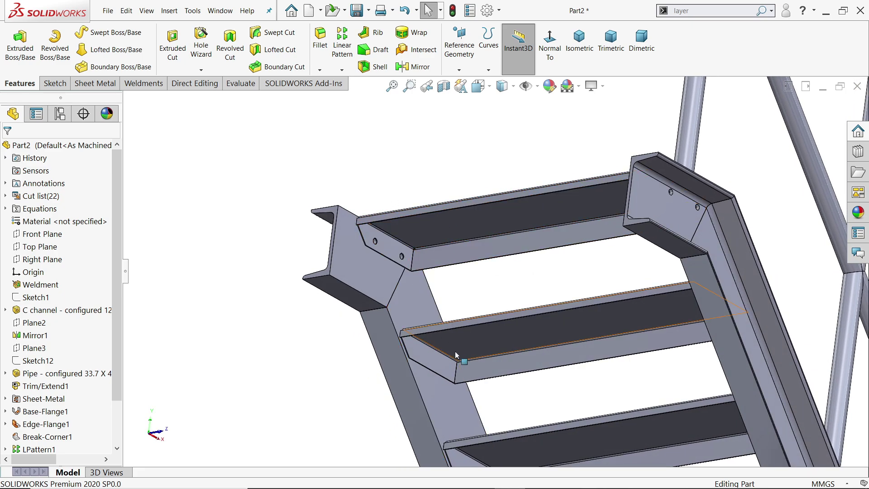
{"action": "left_click", "coordinate": [344, 55]}
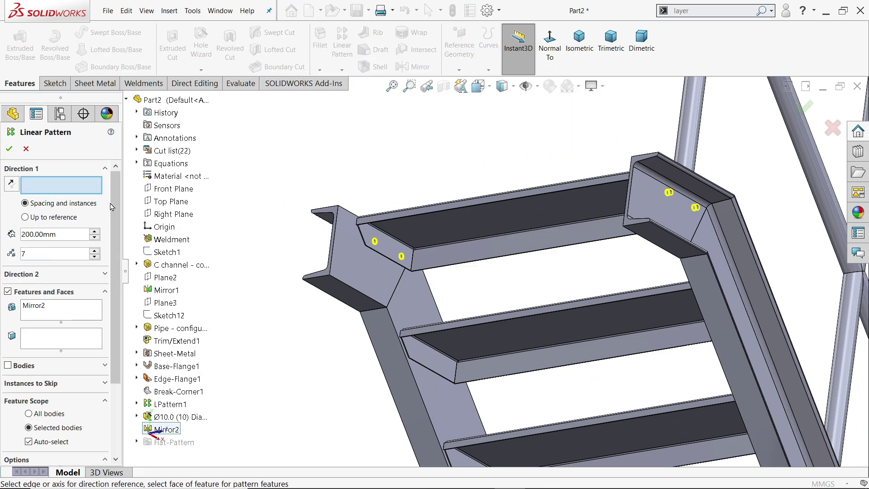
{"action": "middle_click_drag", "start_coordinate": [448, 320], "coordinate": [367, 353]}
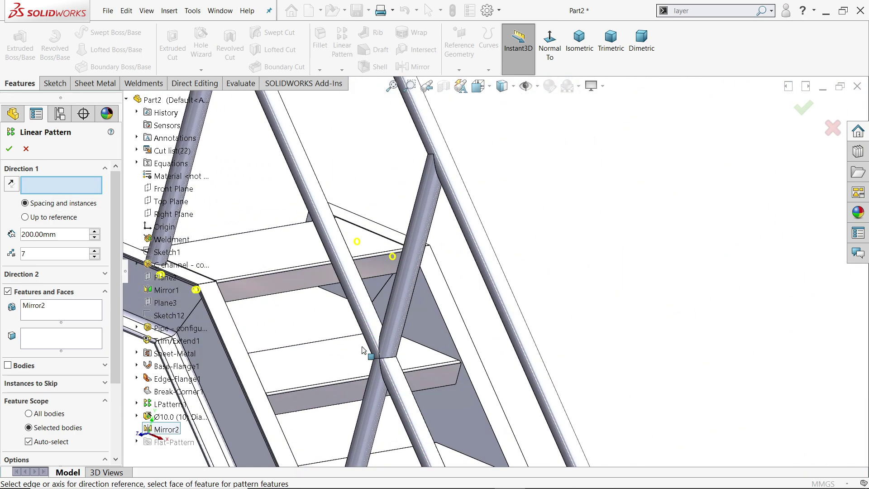
{"action": "left_click", "coordinate": [256, 377]}
{"action": "key", "text": "f"}
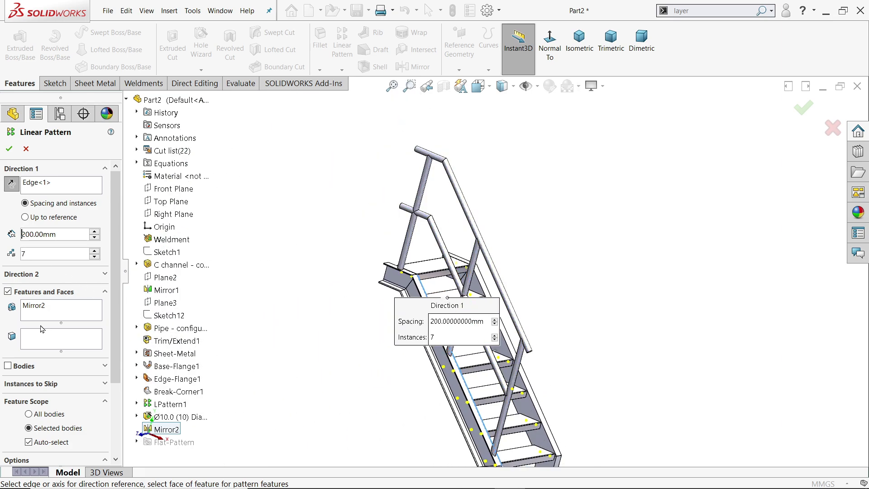
{"action": "left_click", "coordinate": [39, 418]}
{"action": "middle_click_drag", "start_coordinate": [335, 397], "coordinate": [477, 362]}
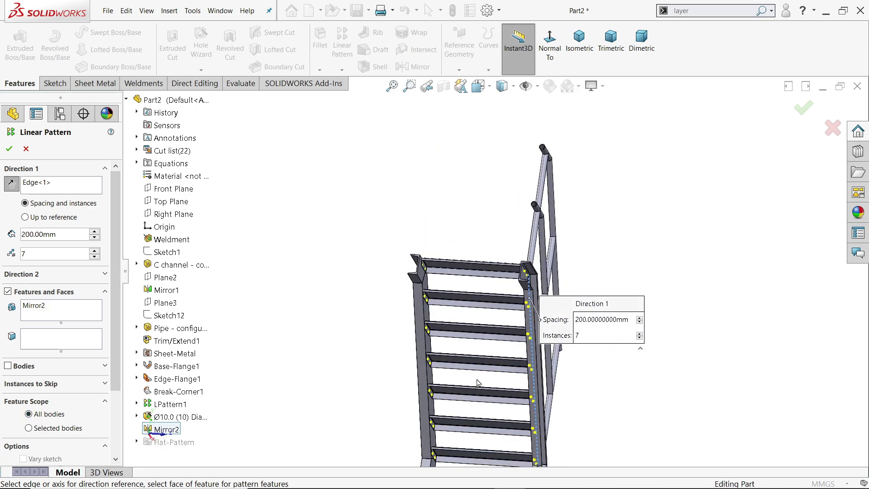
{"action": "scroll", "coordinate": [448, 332], "scroll_direction": "down", "scroll_amount": 3}
{"action": "scroll", "coordinate": [430, 305], "scroll_direction": "down", "scroll_amount": 5}
{"action": "middle_click_drag", "start_coordinate": [414, 246], "coordinate": [396, 243]}
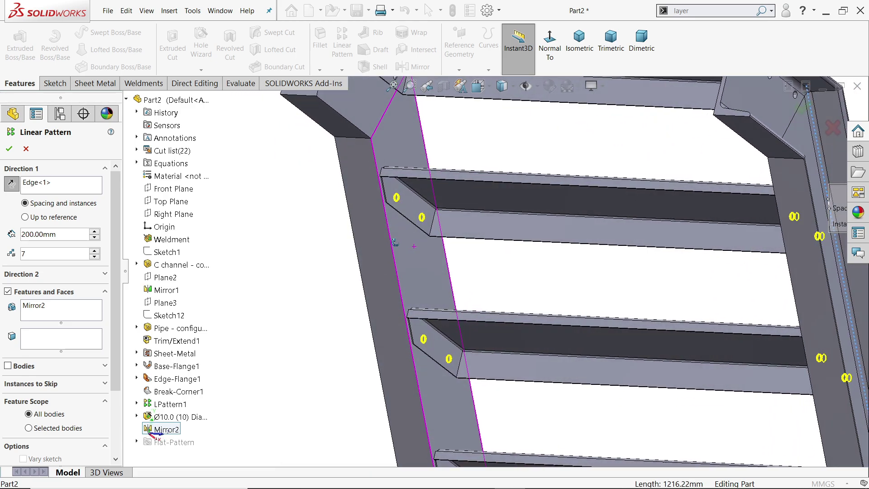
{"action": "left_click", "coordinate": [9, 149]}
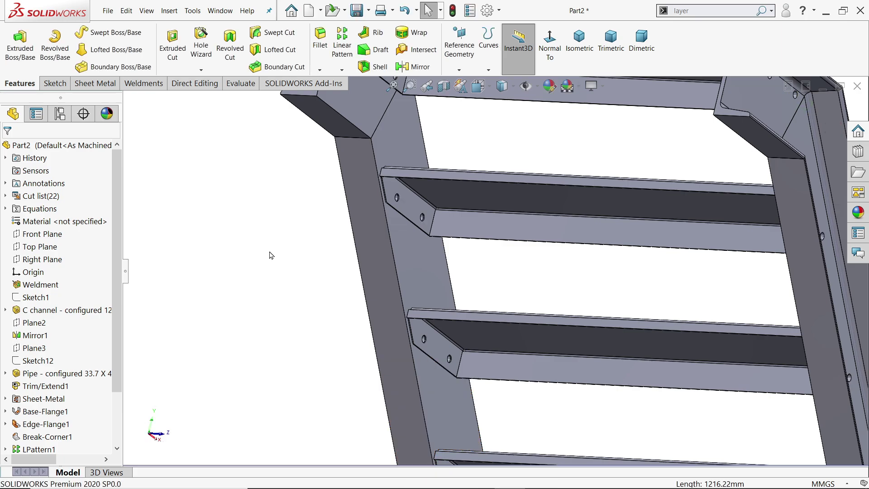
- Apply the solid Orange appearance to the whole stair part
{"action": "scroll", "coordinate": [279, 262], "scroll_direction": "up", "scroll_amount": 3}
{"action": "scroll", "coordinate": [484, 388], "scroll_direction": "down", "scroll_amount": 6}
{"action": "middle_click_drag", "start_coordinate": [475, 345], "coordinate": [360, 378]}
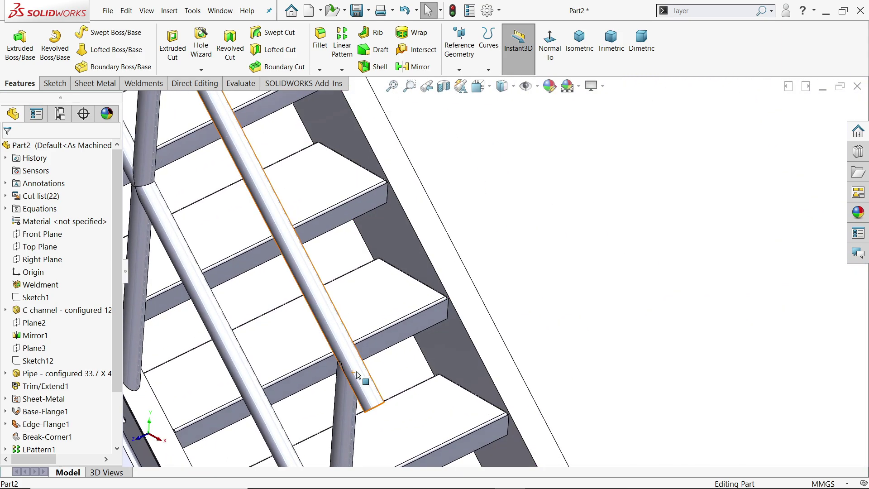
{"action": "scroll", "coordinate": [421, 361], "scroll_direction": "up", "scroll_amount": 6}
{"action": "middle_click_drag", "start_coordinate": [494, 254], "coordinate": [489, 234]}
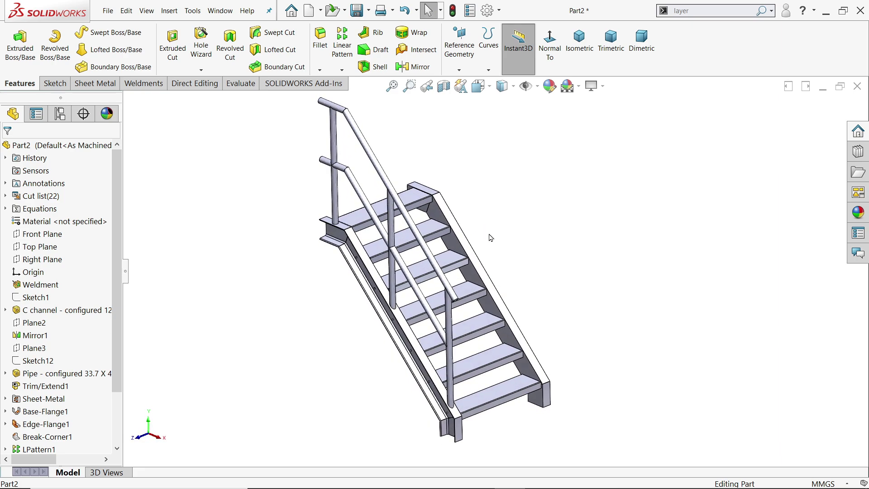
{"action": "left_click", "coordinate": [858, 214]}
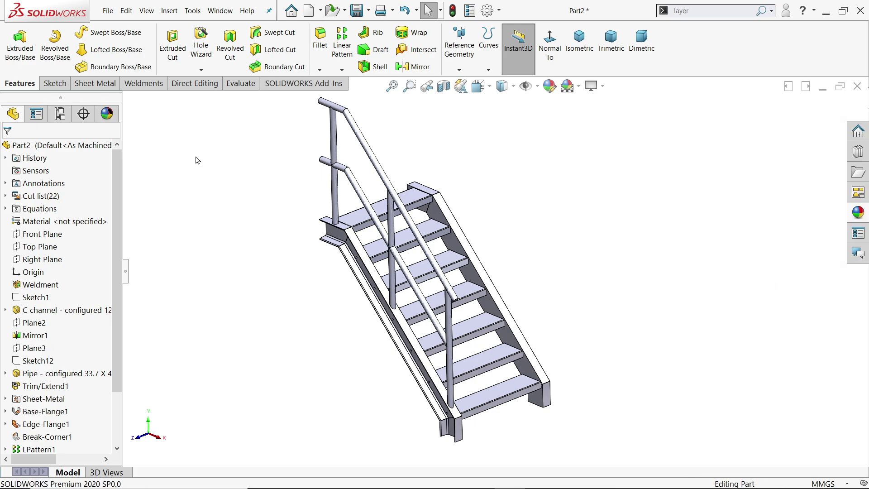
{"action": "left_click", "coordinate": [97, 148]}
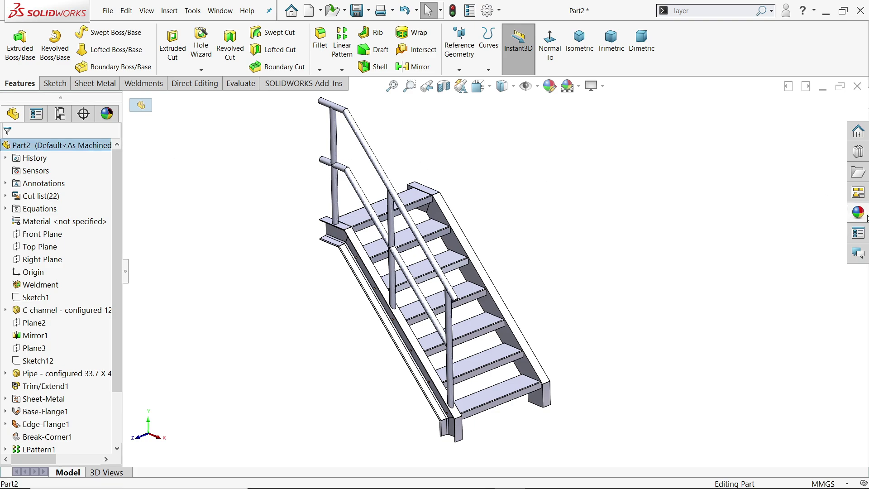
{"action": "left_click", "coordinate": [866, 217]}
{"action": "double_click", "coordinate": [731, 340]}
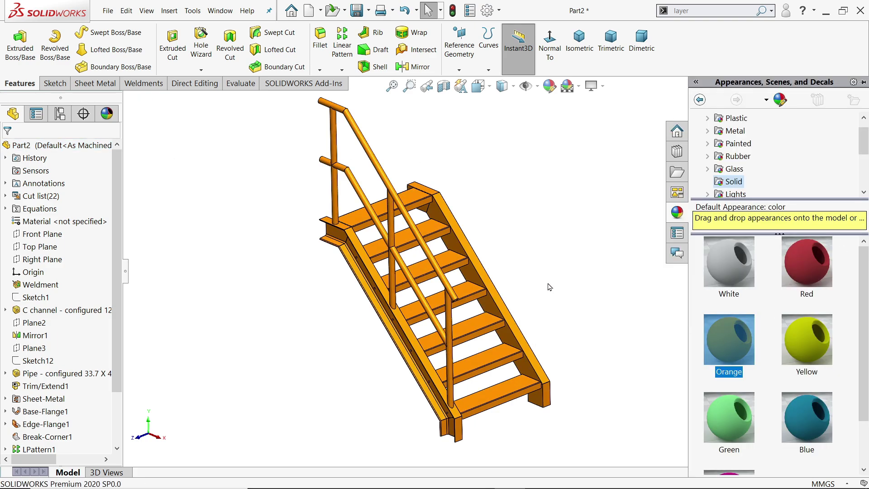
- Edit the stair part's Orange appearance to yellow by setting its green value to 215, and accept the colour
{"action": "left_click", "coordinate": [549, 85]}
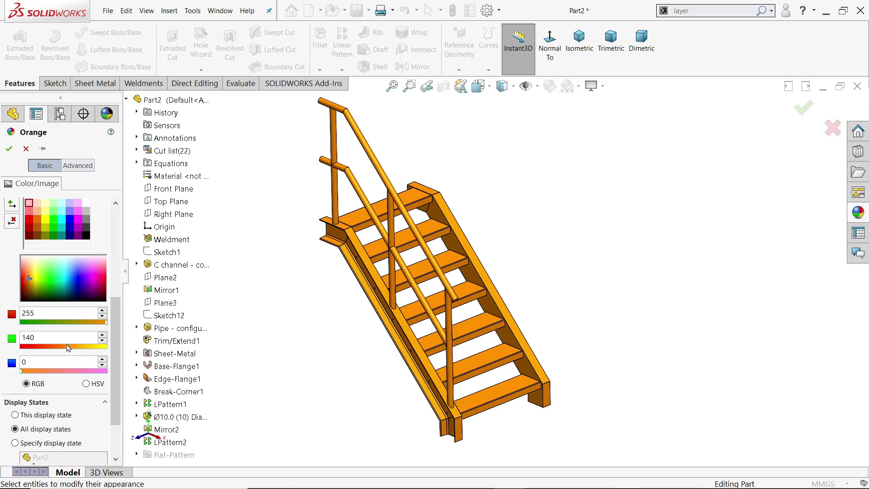
{"action": "left_click", "coordinate": [94, 347]}
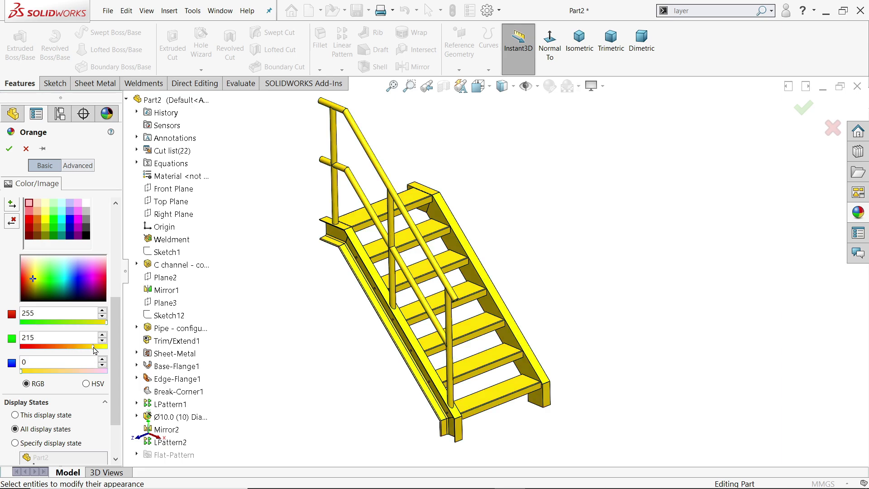
{"action": "left_click", "coordinate": [7, 146]}
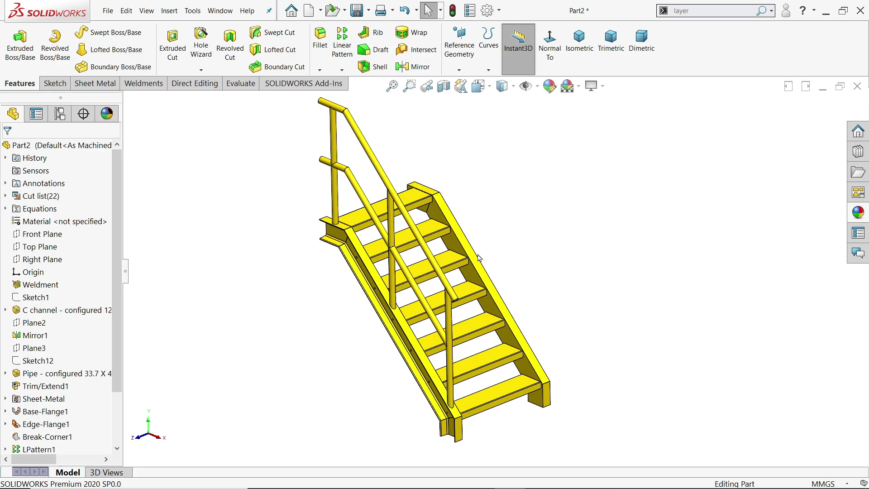
- Examine the finished stair's treads, stringers and handrail from several viewing angles
{"action": "middle_click_drag", "start_coordinate": [487, 253], "coordinate": [496, 236]}
{"action": "scroll", "coordinate": [496, 235], "scroll_direction": "up", "scroll_amount": 2}
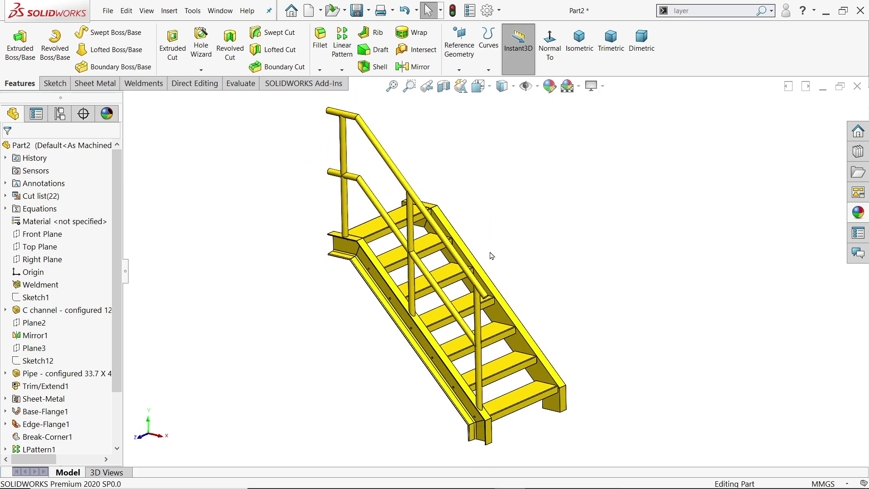
{"action": "mouse_move", "coordinate": [490, 275]}
{"action": "middle_mouse_down"}
{"action": "mouse_move", "coordinate": [395, 267]}
{"action": "mouse_move", "coordinate": [361, 287]}
{"action": "mouse_move", "coordinate": [433, 273]}
{"action": "mouse_move", "coordinate": [498, 277]}
{"action": "middle_mouse_up"}
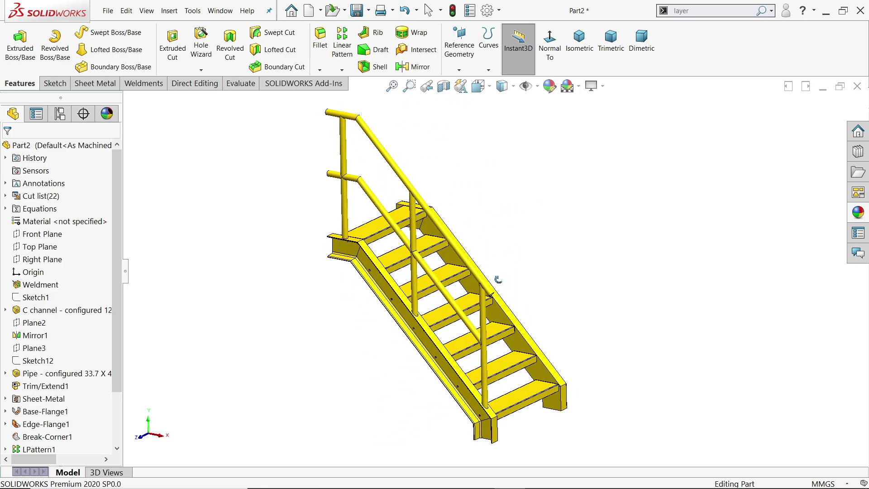
{"action": "scroll", "coordinate": [498, 279], "scroll_direction": "down", "scroll_amount": 1}
{"action": "scroll", "coordinate": [498, 277], "scroll_direction": "up", "scroll_amount": 1}
{"action": "middle_click_drag", "start_coordinate": [498, 279], "coordinate": [441, 284]}
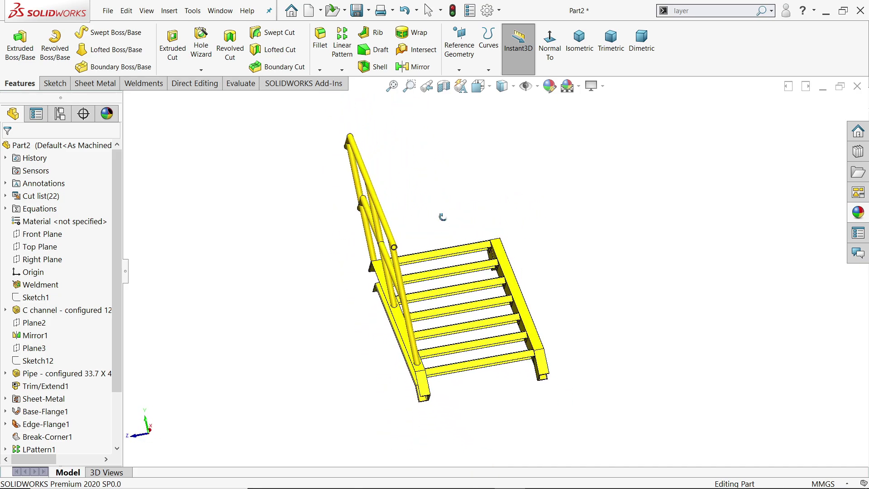
{"action": "middle_click_drag", "start_coordinate": [498, 261], "coordinate": [483, 307]}
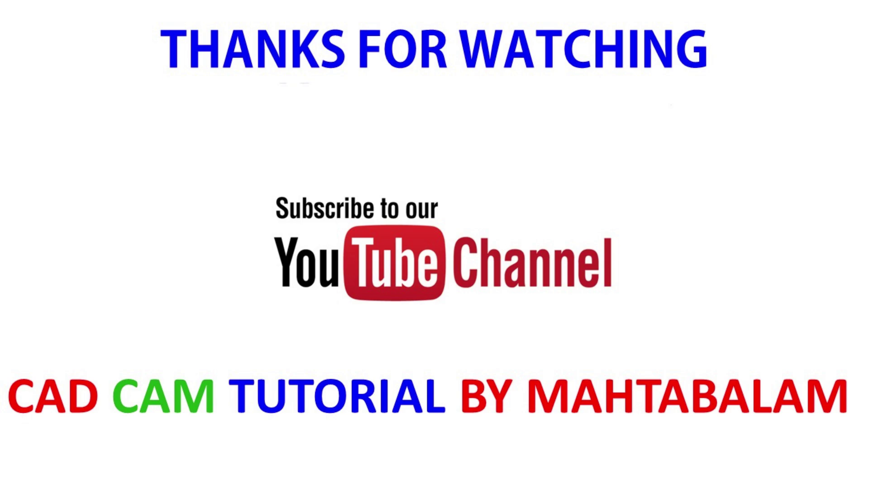